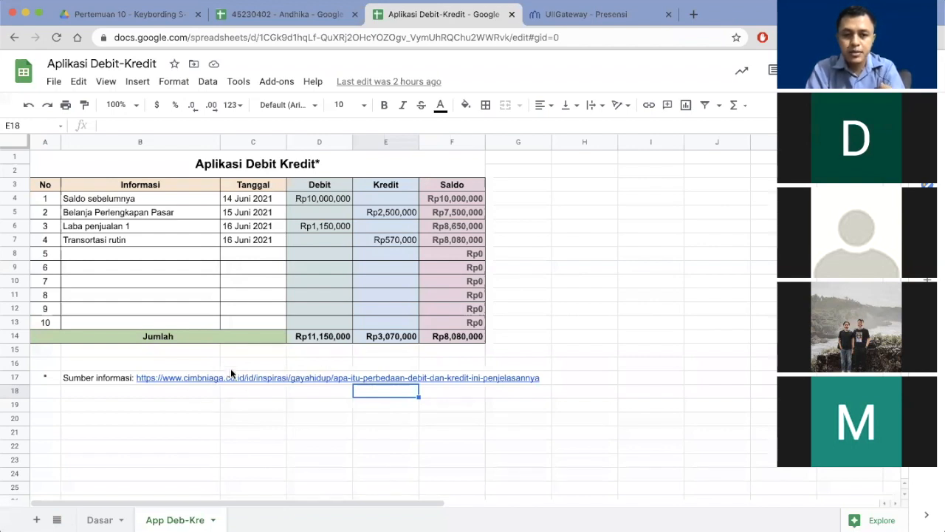
{"action": "mouse_move", "coordinate": [181, 377]}
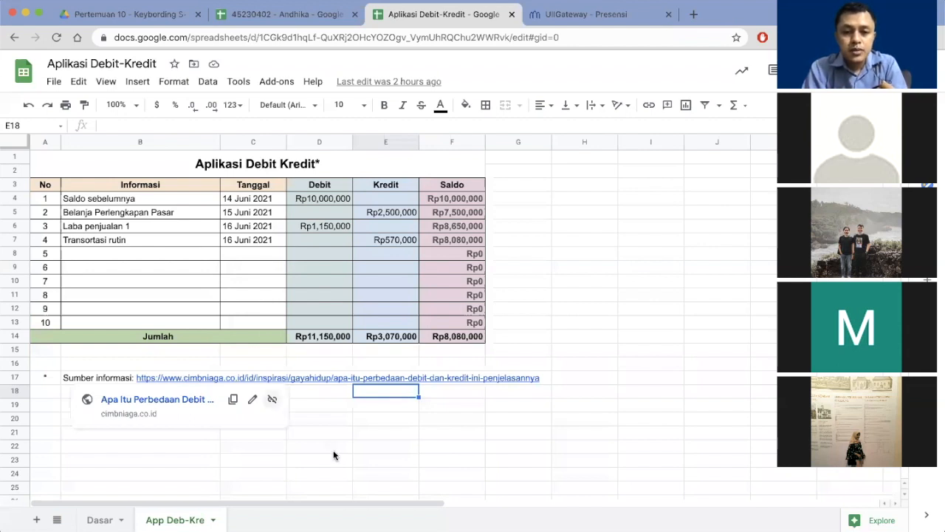
{"action": "left_click", "coordinate": [405, 421]}
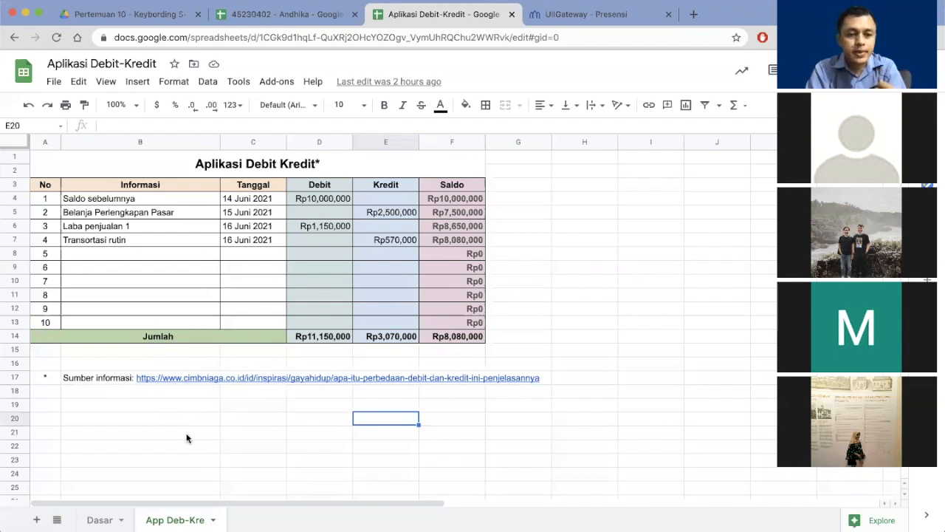
{"action": "mouse_move", "coordinate": [127, 383]}
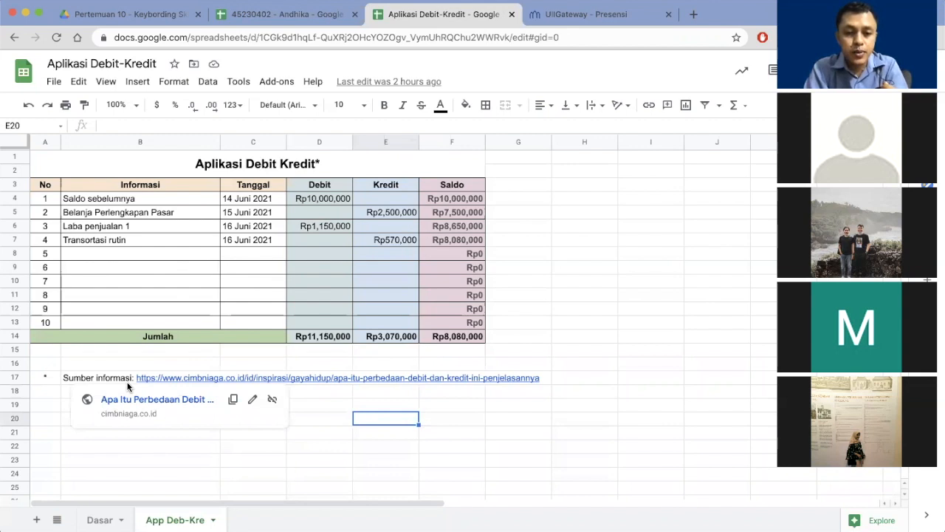
{"action": "left_click", "coordinate": [376, 432]}
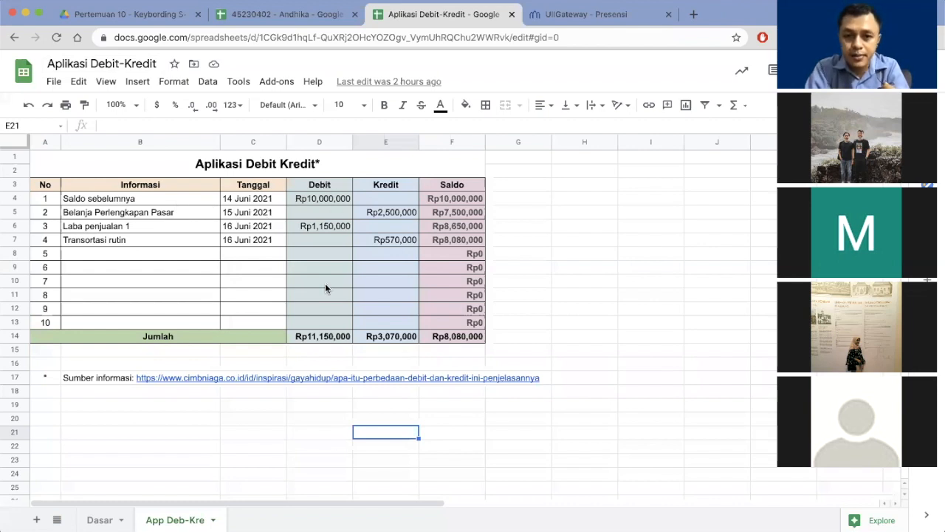
Review the description, date and amount of the first two entries, Saldo sebelumnya and Belanja Perlengkapan Pasar
{"action": "left_click", "coordinate": [326, 198]}
{"action": "key", "text": "Left"}
{"action": "key", "text": "Left"}
{"action": "key", "text": "Left"}
{"action": "key", "text": "Right"}
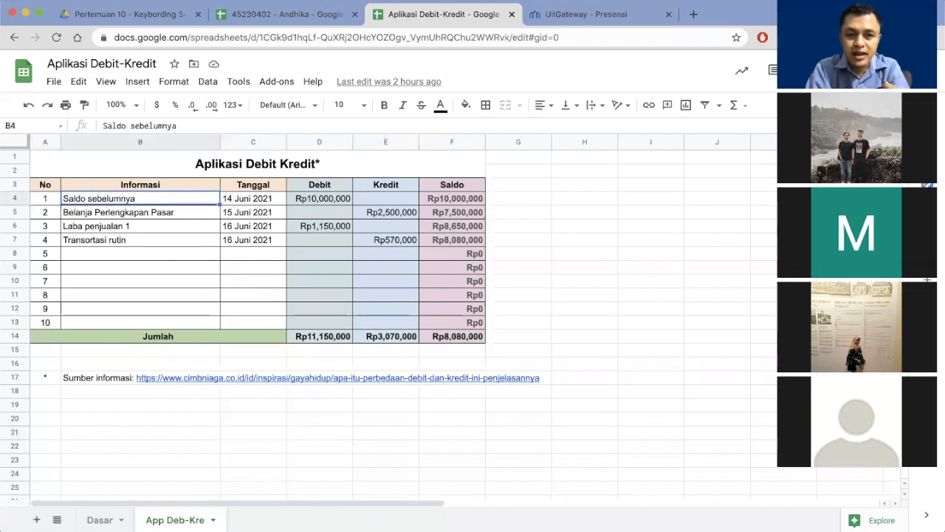
{"action": "key", "text": "Right"}
{"action": "key", "text": "Left"}
{"action": "key", "text": "Right"}
{"action": "key", "text": "Right"}
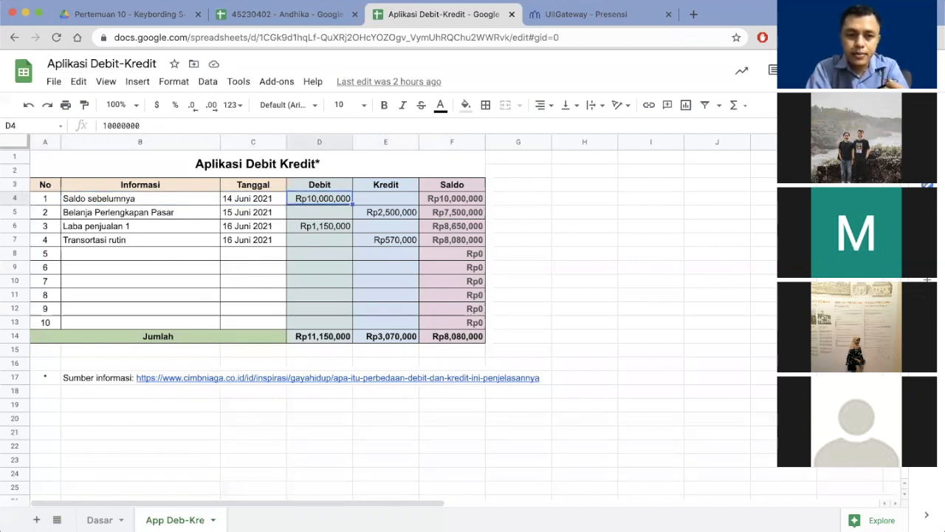
{"action": "key", "text": "Down"}
{"action": "key", "text": "Left"}
{"action": "key", "text": "Left"}
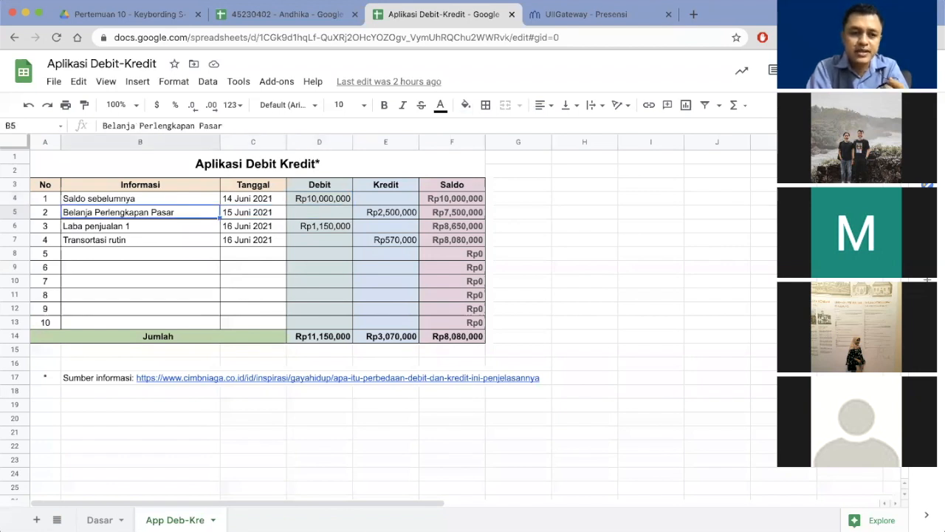
{"action": "key", "text": "Right"}
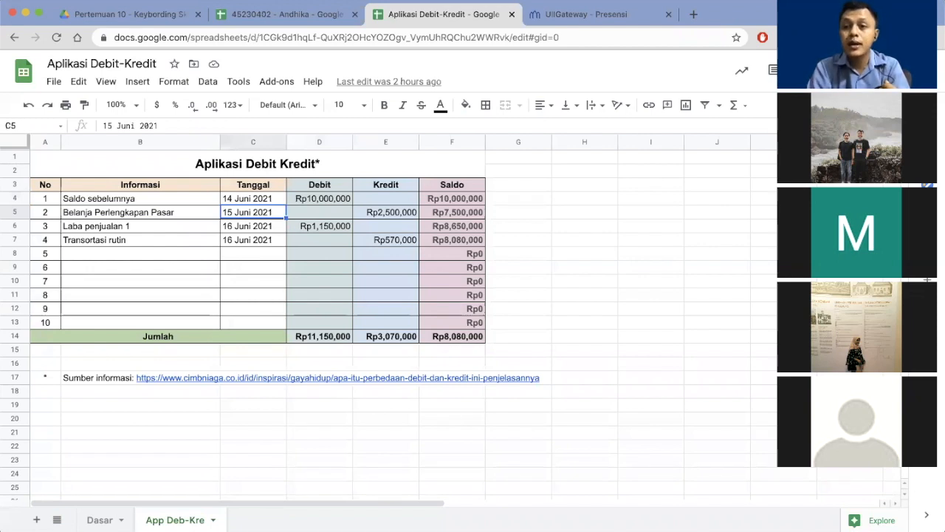
{"action": "key", "text": "Right"}
{"action": "key", "text": "Right"}
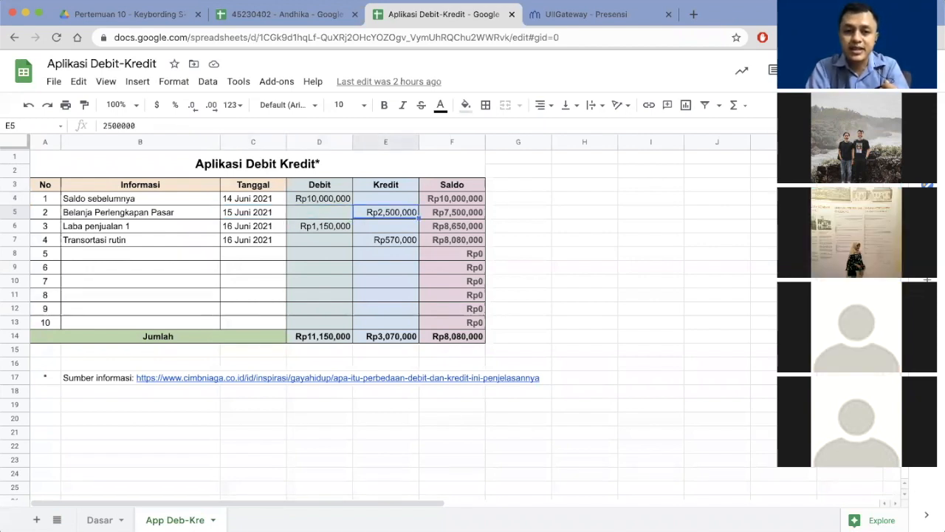
Review the description, date and amount of the entries Laba penjualan 1 and Transortasi rutin
{"action": "key", "text": "Down"}
{"action": "key", "text": "Left"}
{"action": "key", "text": "Left"}
{"action": "key", "text": "Left"}
{"action": "key", "text": "Left"}
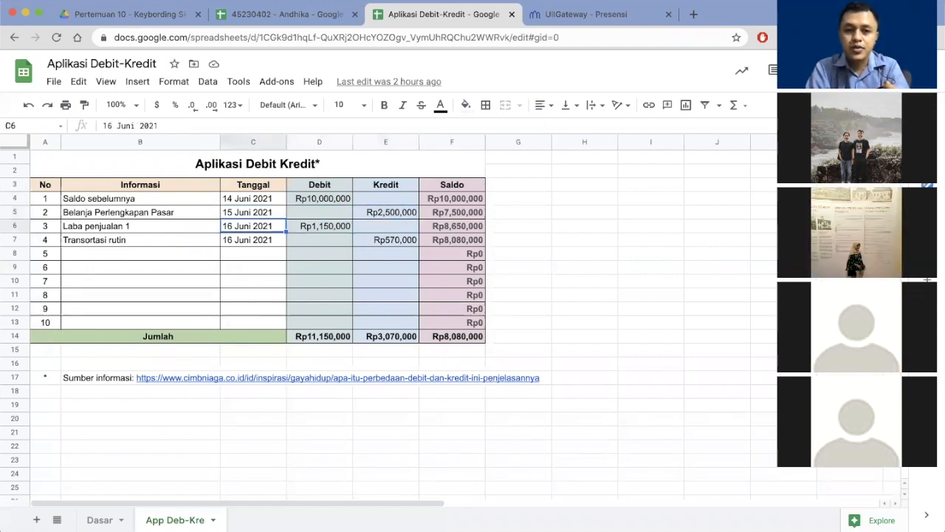
{"action": "key", "text": "Right"}
{"action": "key", "text": "Right"}
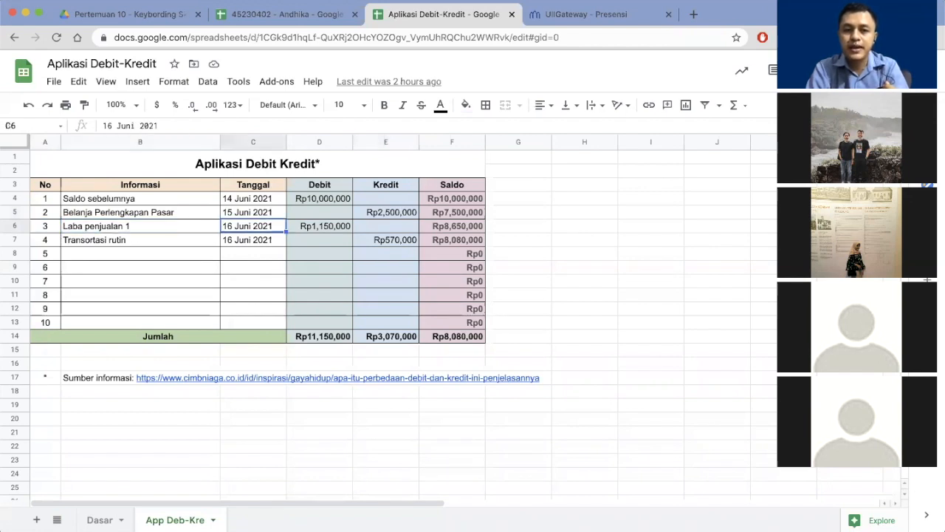
{"action": "key", "text": "Right"}
{"action": "key", "text": "Down"}
{"action": "key", "text": "Left"}
{"action": "key", "text": "Left"}
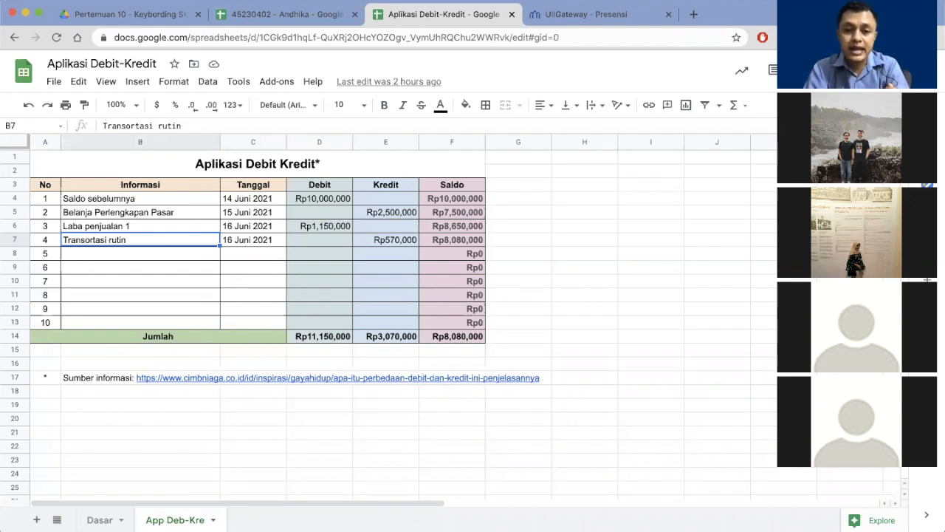
{"action": "key", "text": "Right"}
{"action": "key", "text": "Right"}
{"action": "key", "text": "Right"}
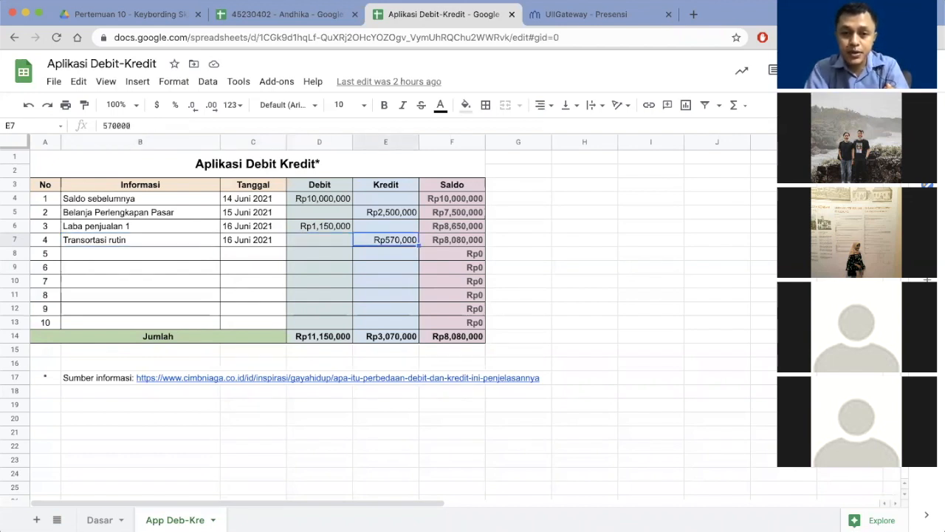
{"action": "key", "text": "Left"}
{"action": "key", "text": "Right"}
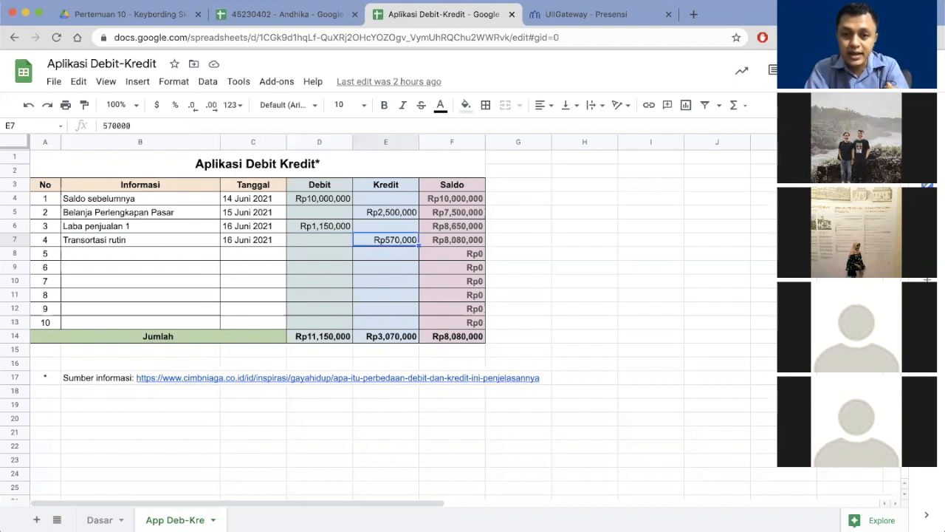
Examine the Saldo column's formulas from the first entry in F4 down to F13
{"action": "key", "text": "Right"}
{"action": "key", "text": "Up"}
{"action": "key", "text": "Up"}
{"action": "key", "text": "Up"}
{"action": "key", "text": "Up"}
{"action": "key", "text": "Down"}
{"action": "key", "text": "Down"}
{"action": "key", "text": "Down"}
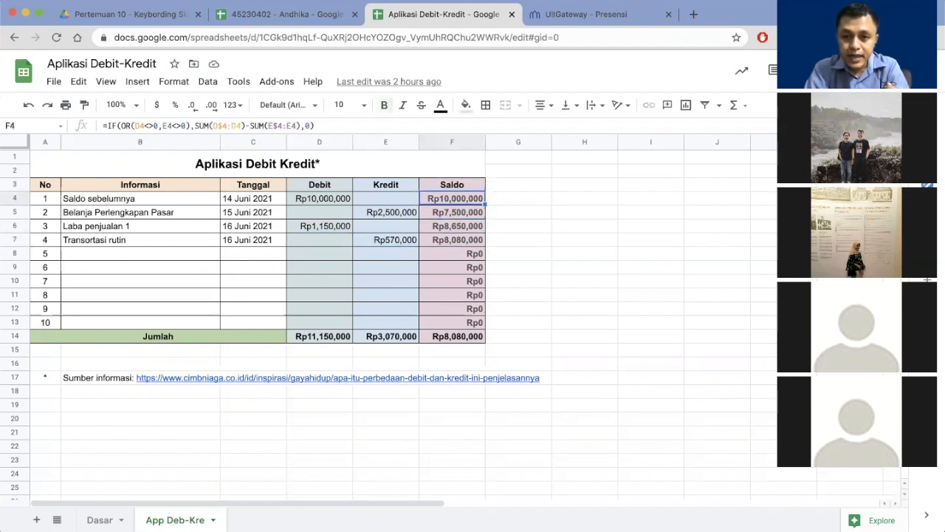
{"action": "key", "text": "Down"}
{"action": "key", "text": "Down"}
{"action": "key", "text": "Down"}
{"action": "key", "text": "Down"}
{"action": "key", "text": "Down"}
{"action": "key", "text": "Down"}
{"action": "key", "text": "Down"}
{"action": "key", "text": "Down"}
{"action": "key", "text": "Down"}
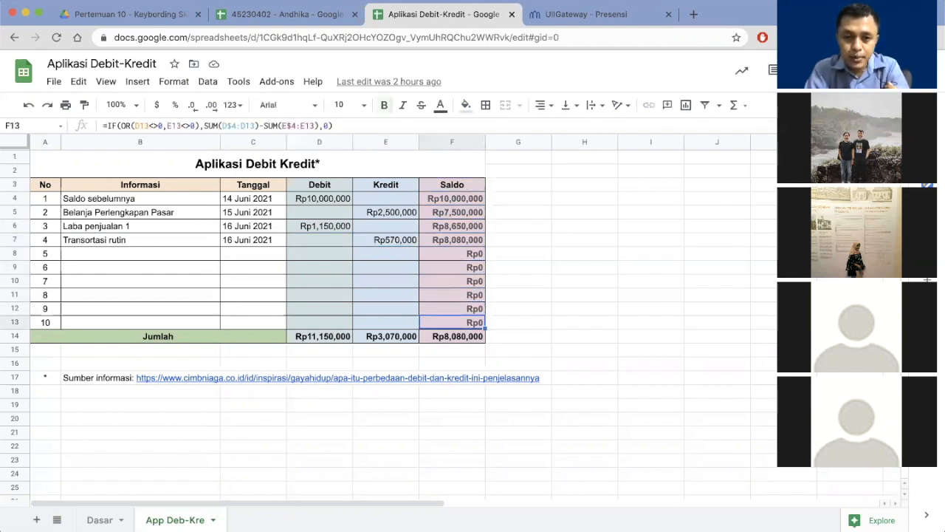
Examine the formulas in the Jumlah row for the Debit, Kredit and Saldo totals
{"action": "key", "text": "Left"}
{"action": "key", "text": "Left"}
{"action": "key", "text": "Left"}
{"action": "key", "text": "Left"}
{"action": "key", "text": "Up"}
{"action": "key", "text": "Right"}
{"action": "key", "text": "Right"}
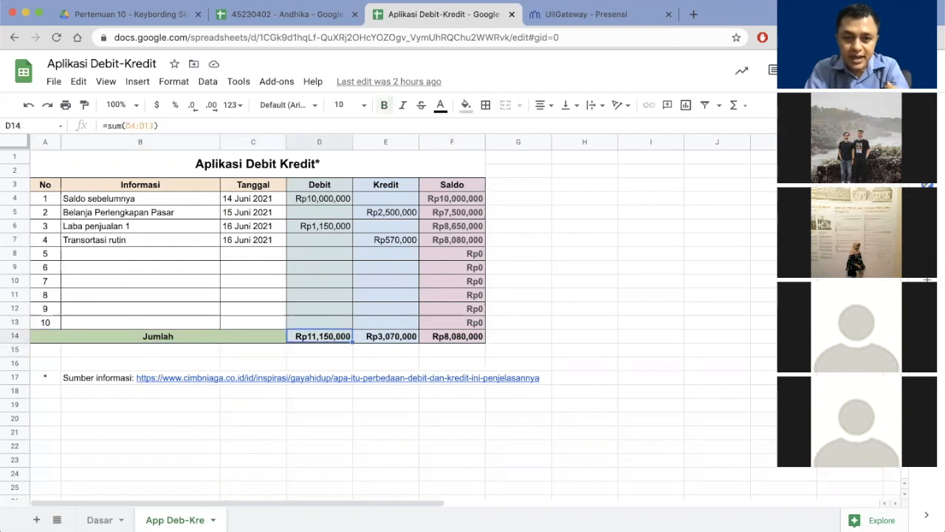
{"action": "key", "text": "Left"}
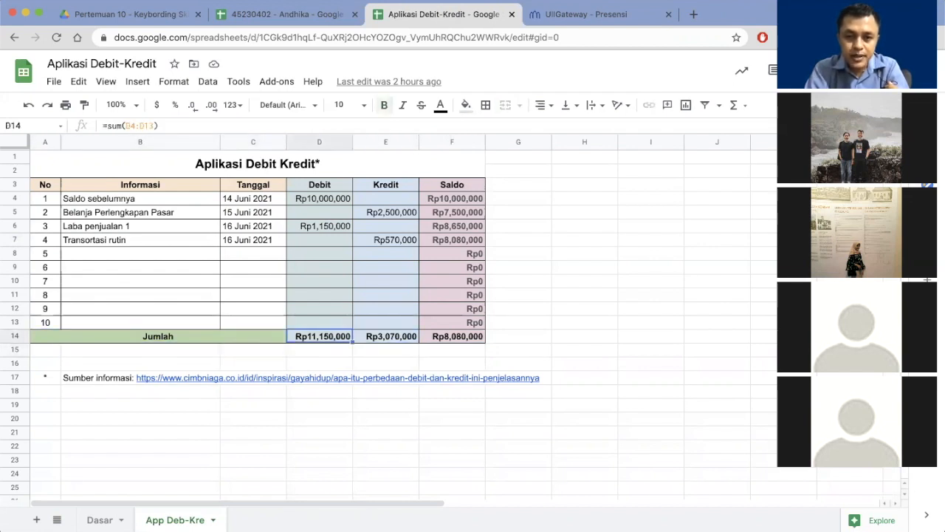
{"action": "key", "text": "Right"}
{"action": "key", "text": "Right"}
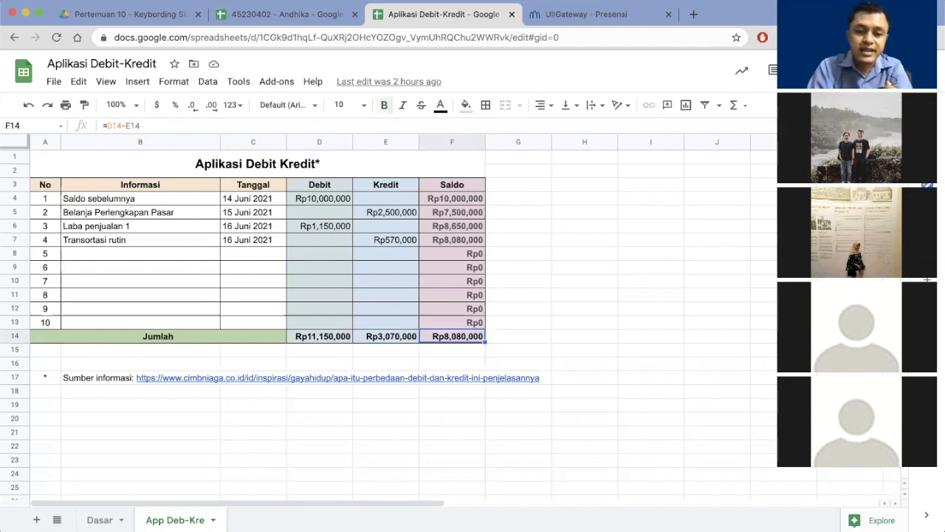
Go back over the Saldo formulas from the Jumlah row up to the first entry
{"action": "key", "text": "Up"}
{"action": "key", "text": "Up"}
{"action": "key", "text": "Up"}
{"action": "key", "text": "Up"}
{"action": "key", "text": "Up"}
{"action": "key", "text": "Up"}
{"action": "key", "text": "Up"}
{"action": "key", "text": "Up"}
{"action": "key", "text": "Up"}
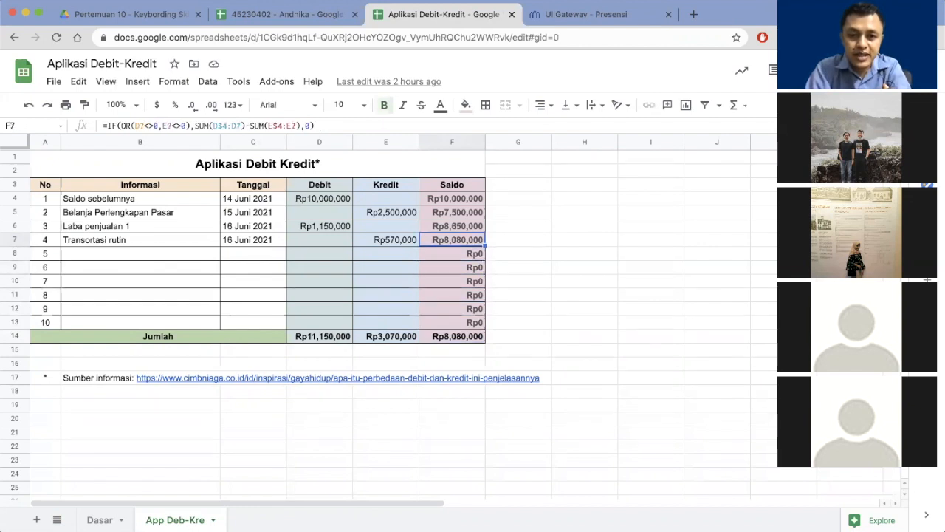
{"action": "key", "text": "Up"}
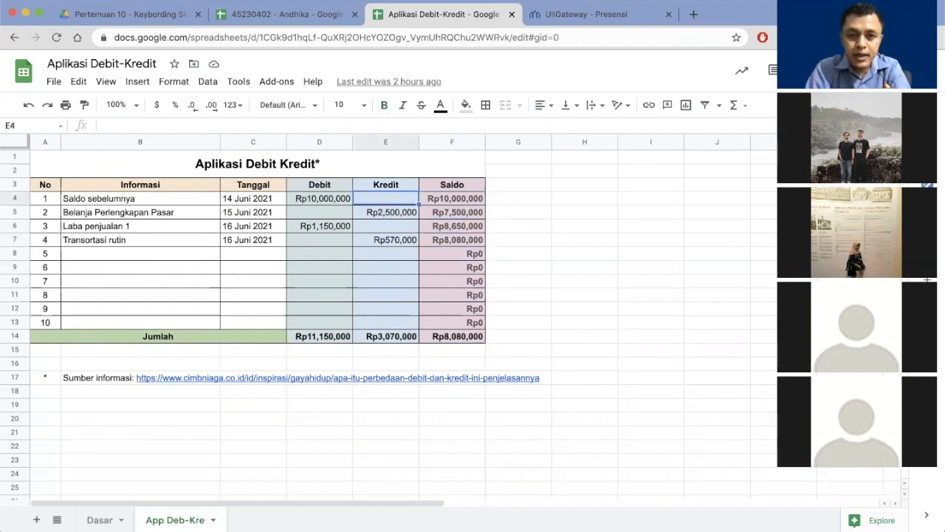
Compare the Debit and Kredit amounts of the first four entries with their Saldo cells
{"action": "key", "text": "Left"}
{"action": "key", "text": "Left"}
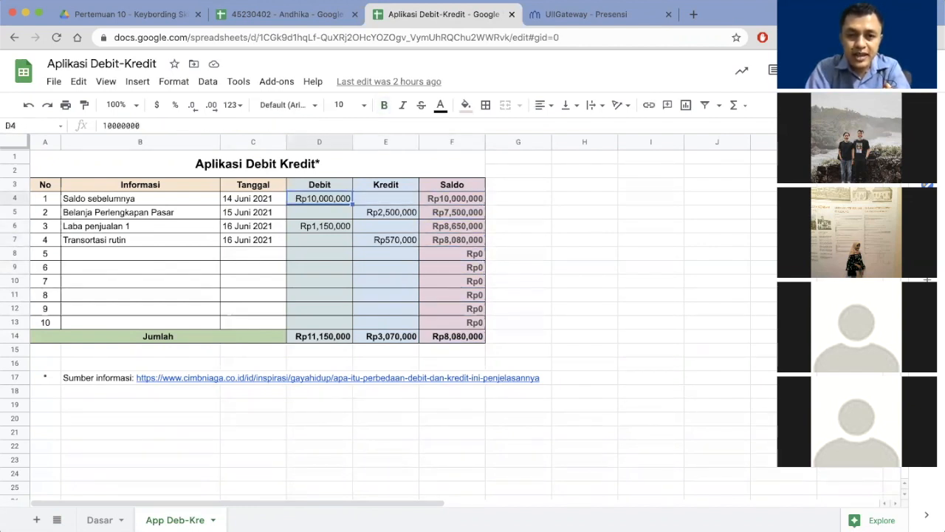
{"action": "key", "text": "Down"}
{"action": "key", "text": "Down"}
{"action": "key", "text": "Down"}
{"action": "key", "text": "Right"}
{"action": "key", "text": "Up"}
{"action": "key", "text": "Up"}
{"action": "key", "text": "Up"}
{"action": "key", "text": "Up"}
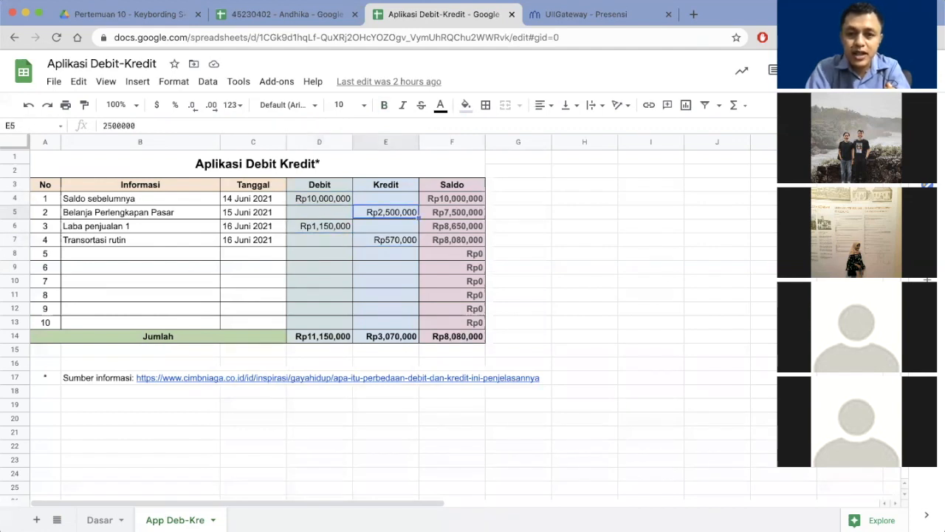
{"action": "key", "text": "Right"}
{"action": "key", "text": "Right"}
{"action": "key", "text": "Down"}
{"action": "key", "text": "Down"}
{"action": "key", "text": "Left"}
{"action": "key", "text": "Left"}
{"action": "key", "text": "Left"}
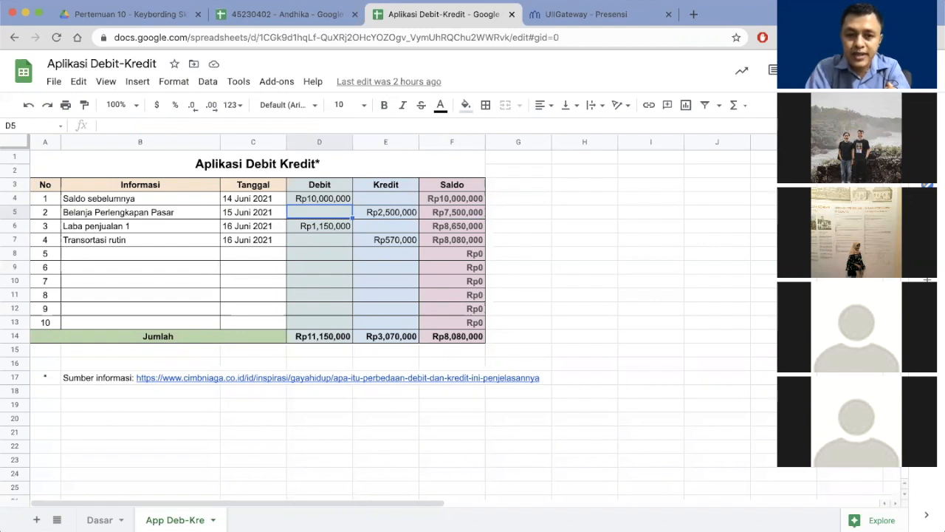
Clear the Debit and Kredit amounts of Laba penjualan 1 and Transortasi rutin in D6:E7
{"action": "key", "text": "Down"}
{"action": "key", "text": "shift+Right"}
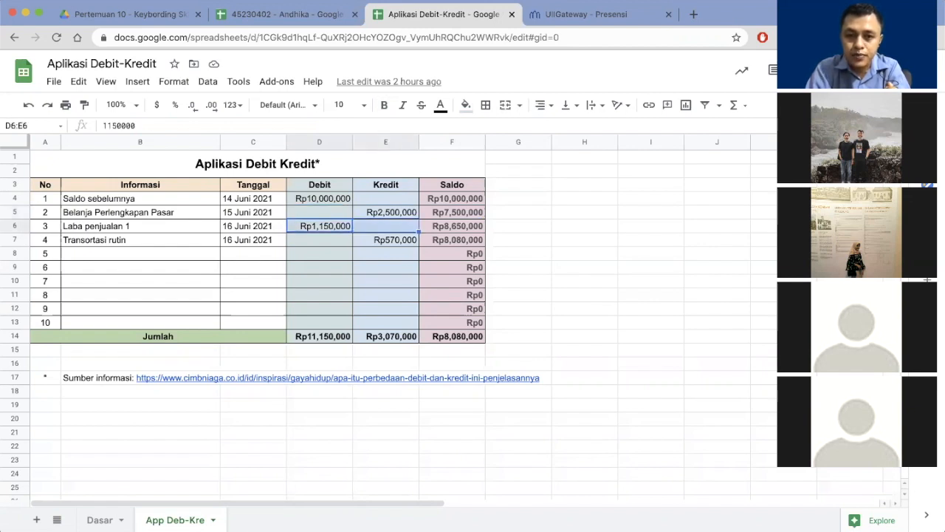
{"action": "key", "text": "shift+Down"}
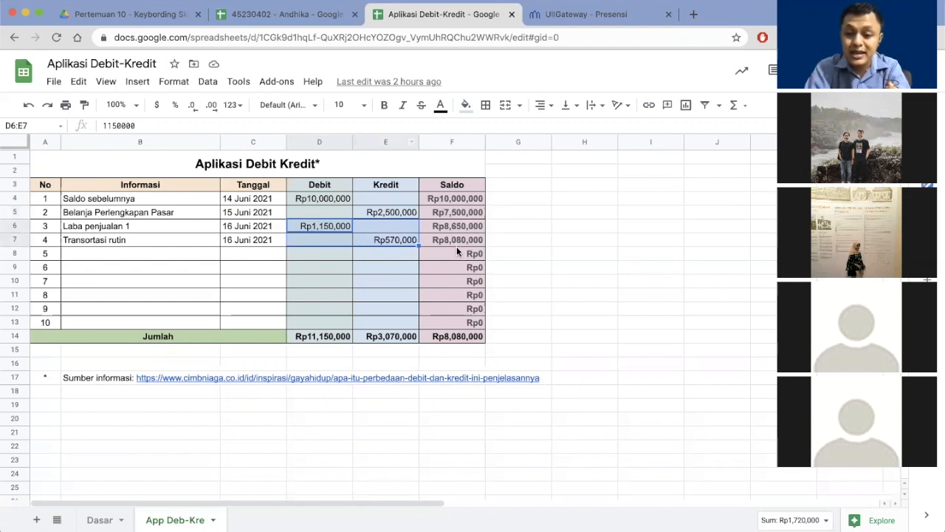
{"action": "key", "text": "Delete"}
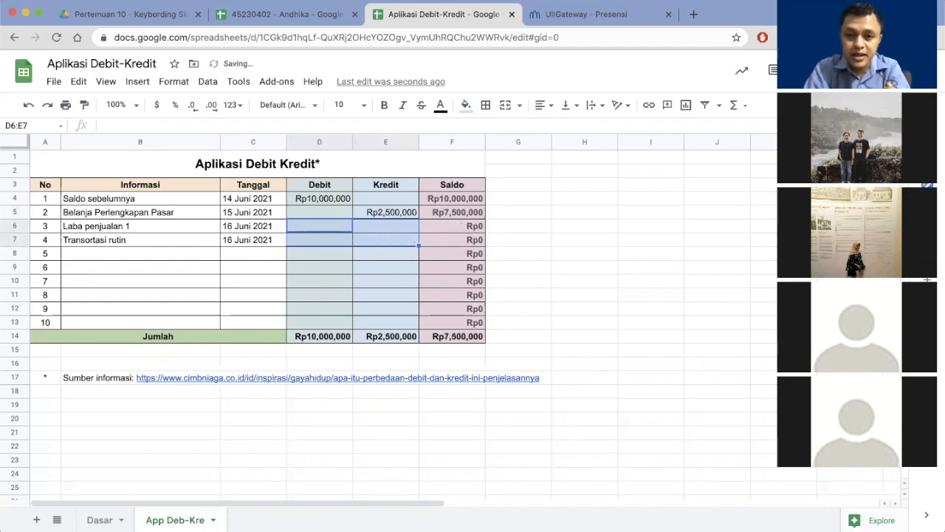
Check how the Saldo column and its total in F14 respond to the cleared amounts
{"action": "key", "text": "Up"}
{"action": "key", "text": "Right"}
{"action": "key", "text": "Right"}
{"action": "key", "text": "Down"}
{"action": "key", "text": "Down"}
{"action": "key", "text": "Down"}
{"action": "key", "text": "Down"}
{"action": "key", "text": "Down"}
{"action": "key", "text": "Down"}
{"action": "key", "text": "Down"}
{"action": "key", "text": "Down"}
{"action": "key", "text": "Down"}
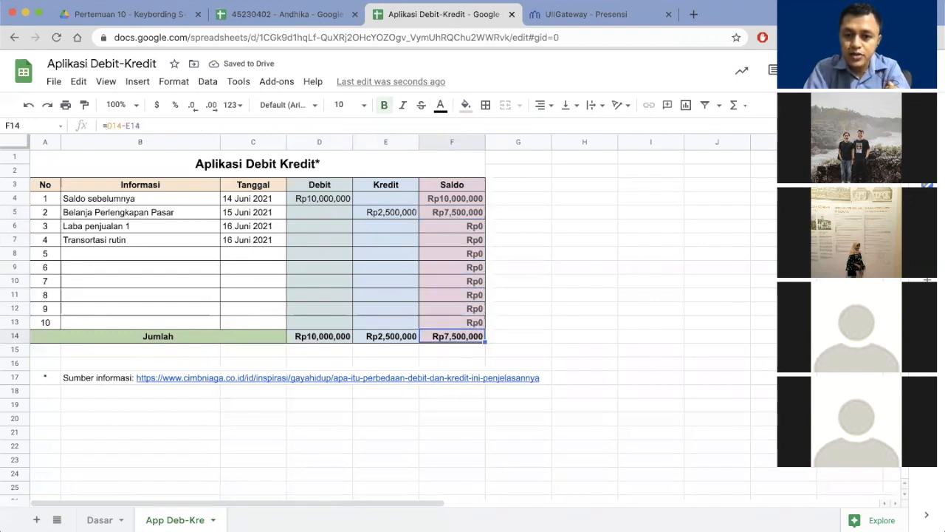
{"action": "key", "text": "Up"}
{"action": "key", "text": "Up"}
{"action": "key", "text": "Up"}
{"action": "key", "text": "Up"}
{"action": "key", "text": "Up"}
{"action": "key", "text": "Up"}
{"action": "key", "text": "Up"}
{"action": "key", "text": "Up"}
{"action": "key", "text": "Up"}
{"action": "key", "text": "Up"}
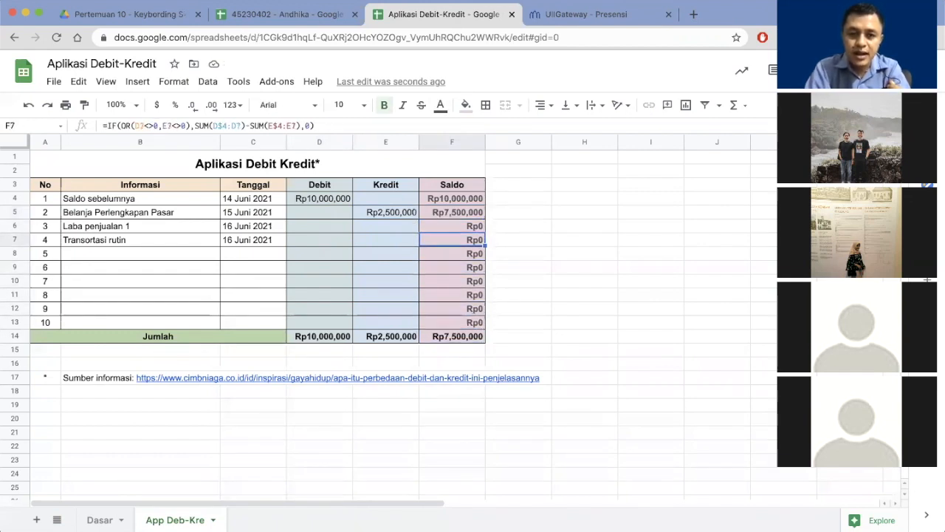
Examine how the Saldo formulas in F4 and F5 use the Debit and Kredit amounts of the first two entries
{"action": "key", "text": "Left"}
{"action": "key", "text": "Left"}
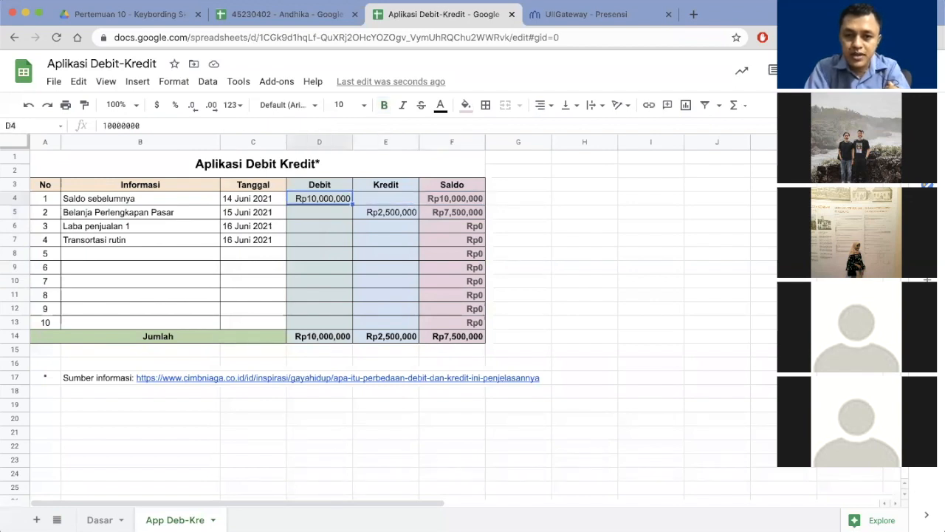
{"action": "key", "text": "Right"}
{"action": "key", "text": "Down"}
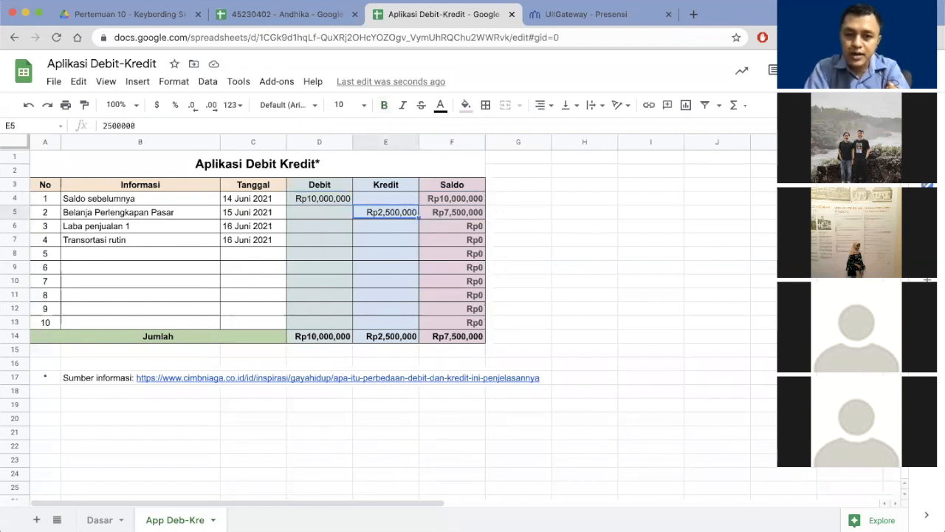
{"action": "key", "text": "Right"}
{"action": "key", "text": "Left"}
{"action": "key", "text": "Left"}
{"action": "key", "text": "Right"}
{"action": "key", "text": "Right"}
{"action": "key", "text": "Up"}
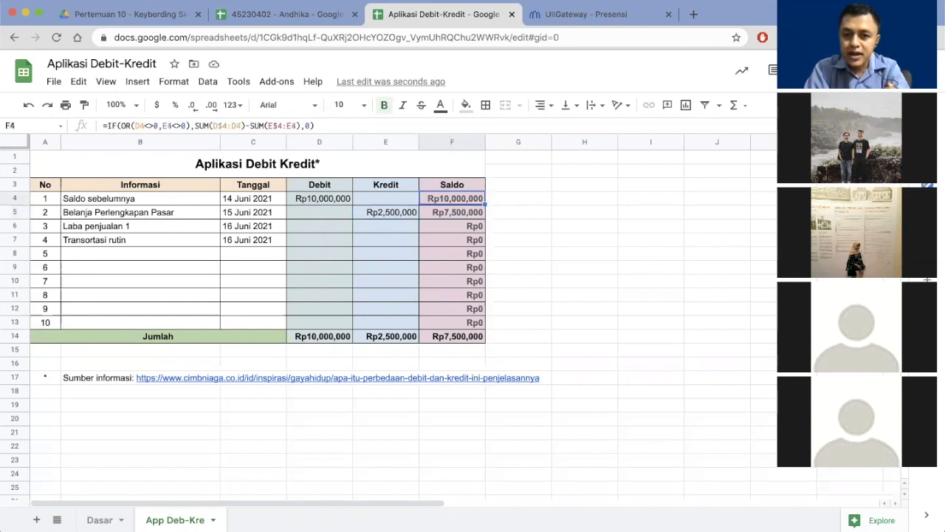
{"action": "key", "text": "Left"}
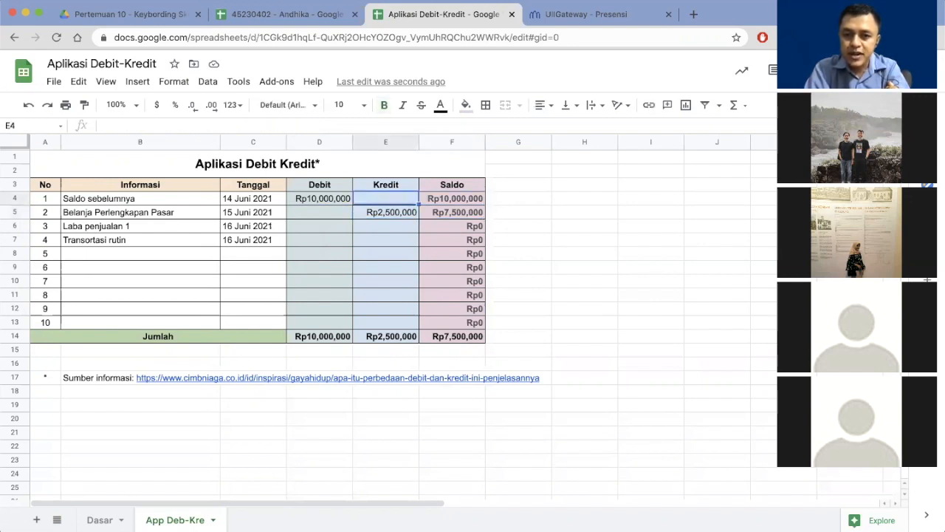
{"action": "key", "text": "Down"}
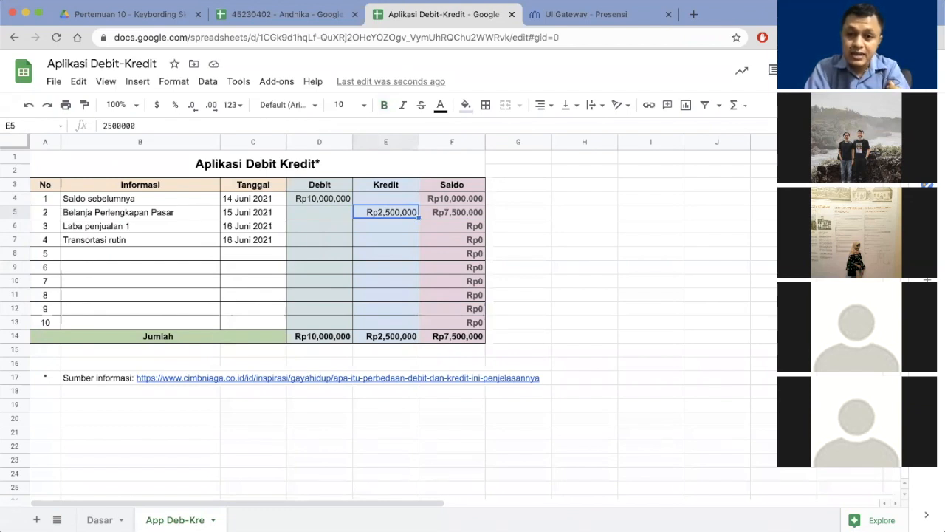
{"action": "key", "text": "Right"}
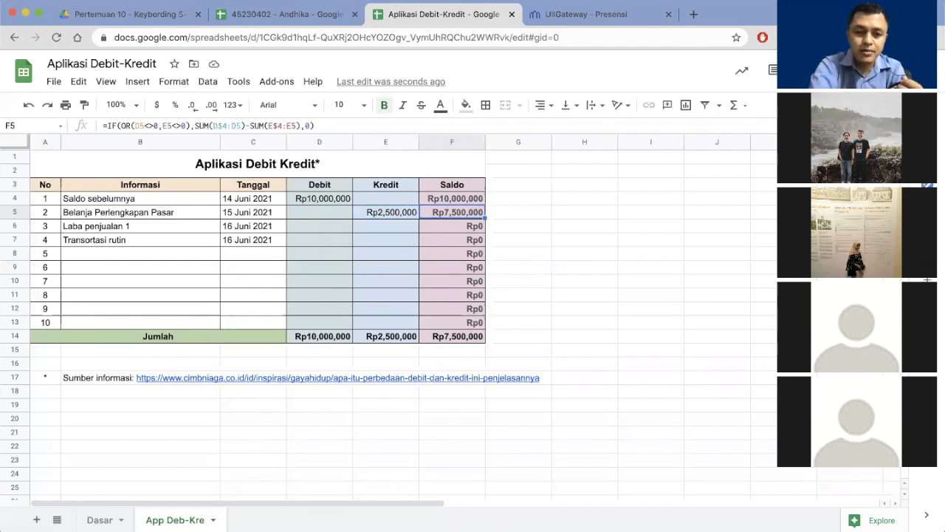
Undo the clearing of Laba penjualan 1's Debit amount in D6
{"action": "key", "text": "super+z"}
{"action": "key", "text": "Left"}
{"action": "key", "text": "Left"}
{"action": "key", "text": "Right"}
{"action": "key", "text": "Right"}
{"action": "key", "text": "Right"}
{"action": "key", "text": "Down"}
{"action": "key", "text": "Delete"}
{"action": "key", "text": "Up"}
{"action": "key", "text": "Up"}
{"action": "key", "text": "Right"}
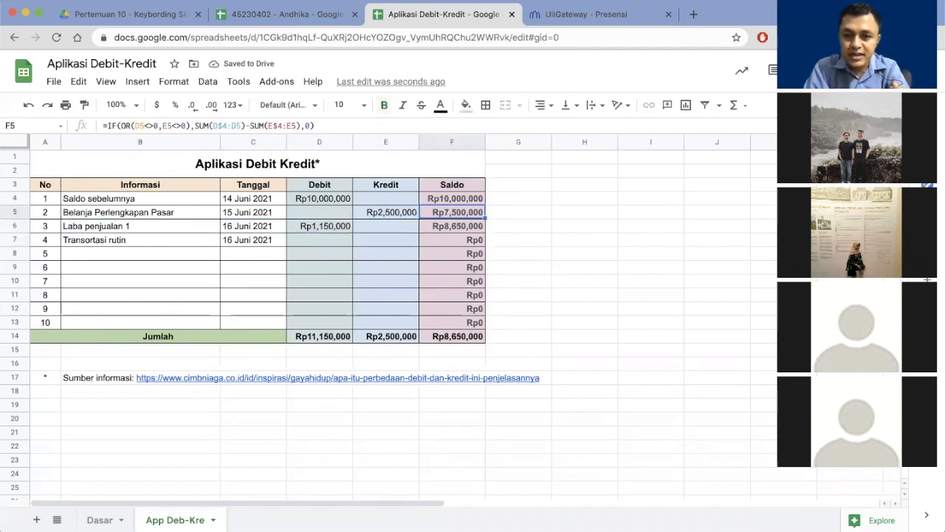
Trace how the Saldo in F6 combines the Debit and Kredit amounts of Belanja Perlengkapan Pasar and Laba penjualan 1
{"action": "key", "text": "Left"}
{"action": "key", "text": "Left"}
{"action": "key", "text": "Up"}
{"action": "key", "text": "Right"}
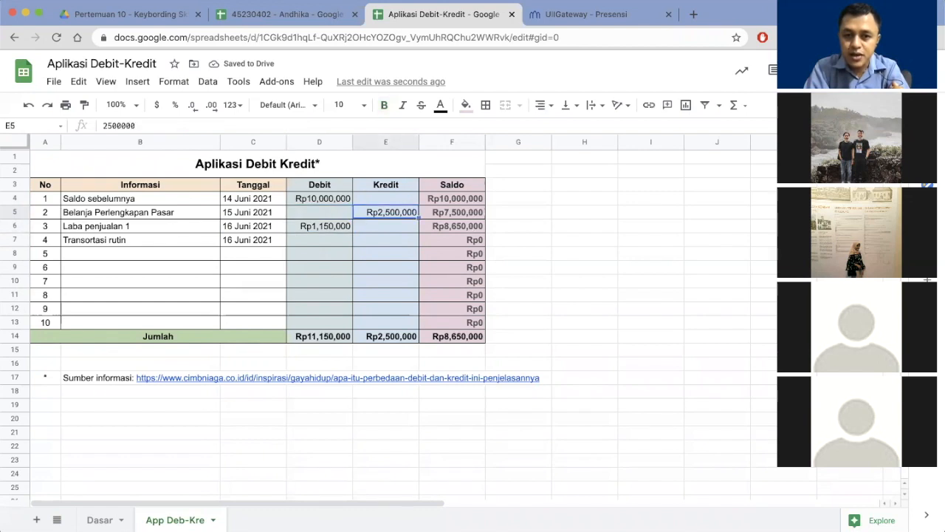
{"action": "key", "text": "Right"}
{"action": "key", "text": "Down"}
{"action": "key", "text": "Left"}
{"action": "key", "text": "Left"}
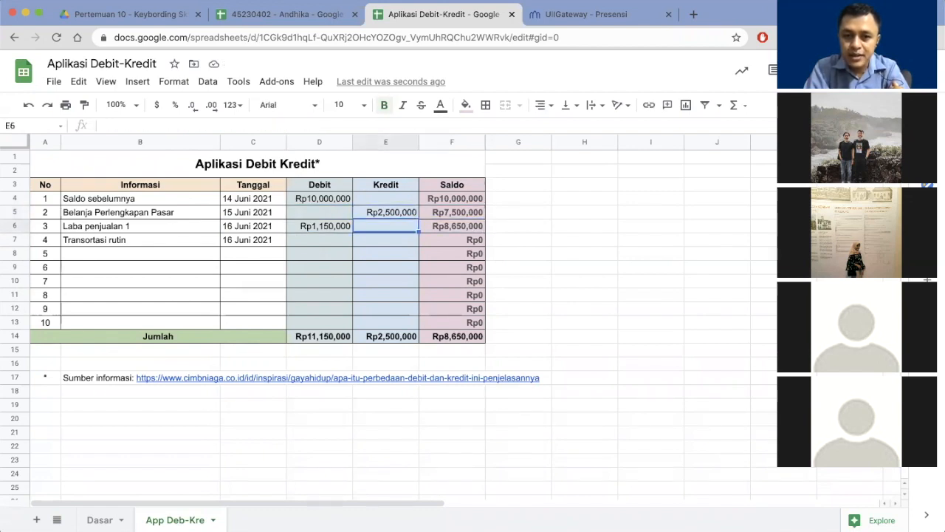
{"action": "key", "text": "Right"}
{"action": "key", "text": "Right"}
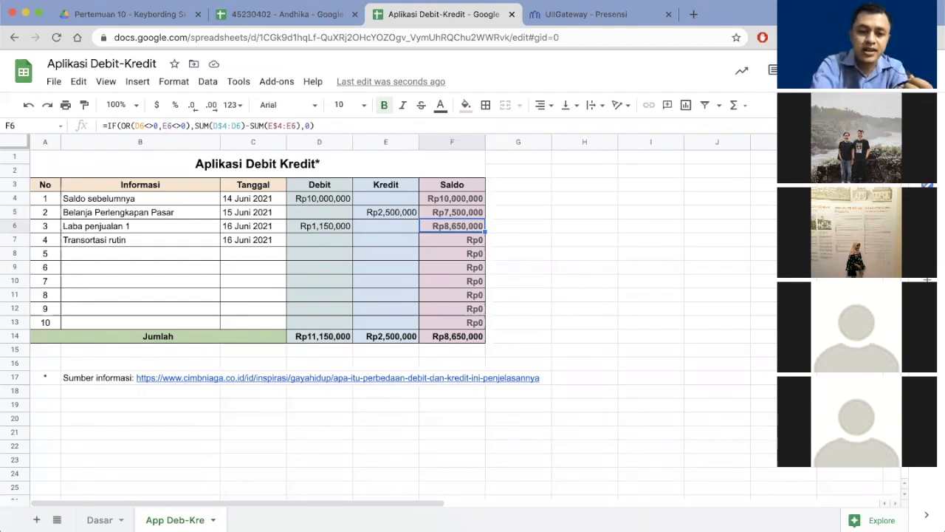
Undo the clearing of Transortasi rutin's Kredit amount in E7 and check the running Saldo in F4:F7
{"action": "key", "text": "super+z"}
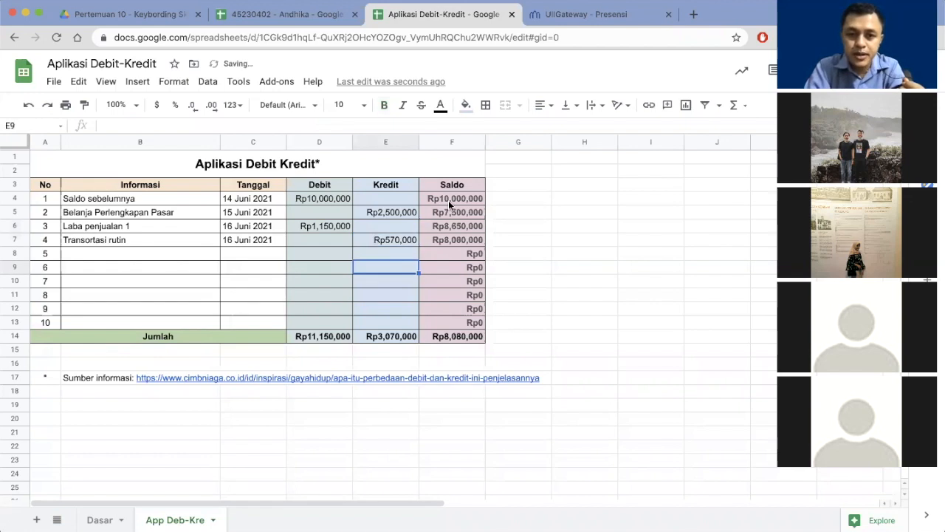
{"action": "left_click", "coordinate": [451, 201]}
{"action": "key", "text": "Down"}
{"action": "key", "text": "Down"}
{"action": "key", "text": "Down"}
{"action": "key", "text": "Down"}
{"action": "key", "text": "Up"}
{"action": "key", "text": "Up"}
{"action": "key", "text": "Up"}
{"action": "key", "text": "Up"}
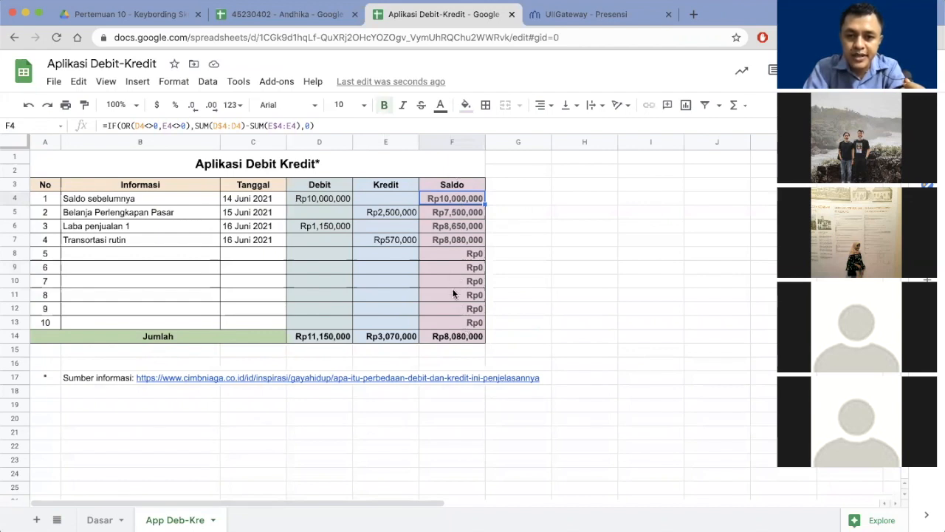
Examine the Jumlah formulas for Debit and Kredit in D14 and E14, and the Saldo formulas above the total
{"action": "left_click", "coordinate": [307, 341]}
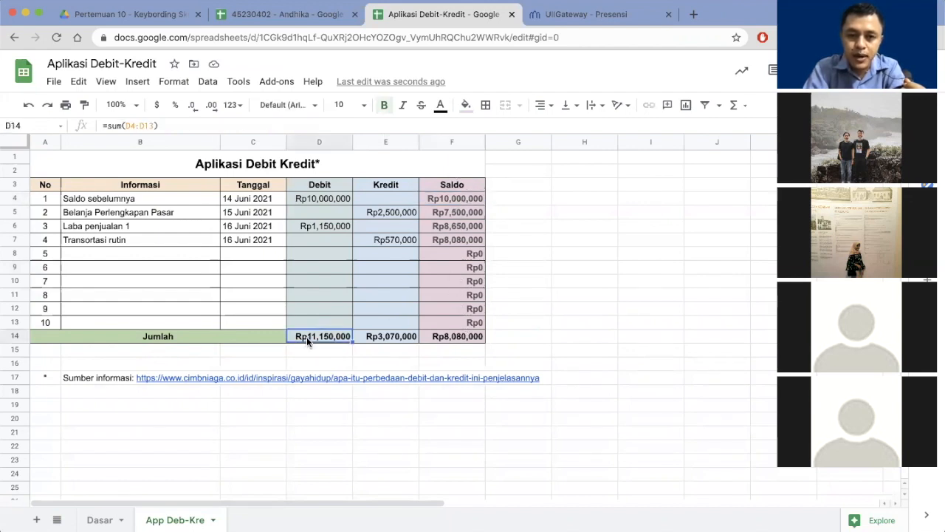
{"action": "key", "text": "Right"}
{"action": "key", "text": "Right"}
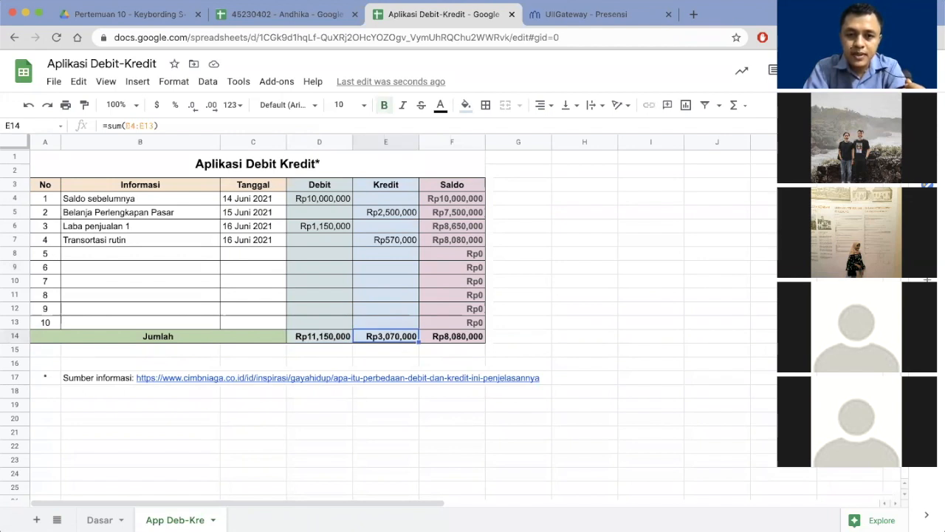
{"action": "key", "text": "Up"}
{"action": "key", "text": "Up"}
{"action": "key", "text": "Up"}
{"action": "key", "text": "Up"}
{"action": "key", "text": "Up"}
{"action": "key", "text": "Up"}
{"action": "key", "text": "Up"}
{"action": "key", "text": "Up"}
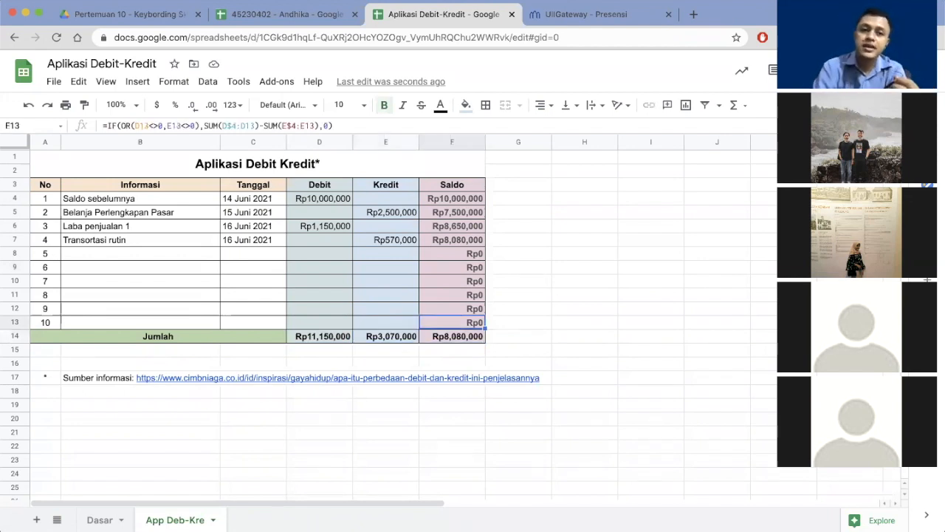
{"action": "key", "text": "Up"}
{"action": "key", "text": "Up"}
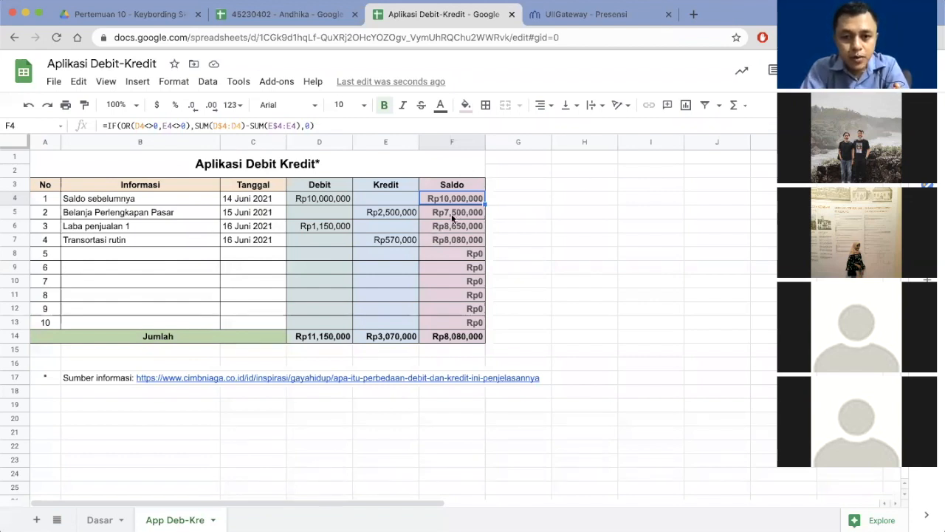
Examine the IF and OR conditions in the Saldo formula of Transortasi rutin in F7
{"action": "left_click", "coordinate": [446, 240]}
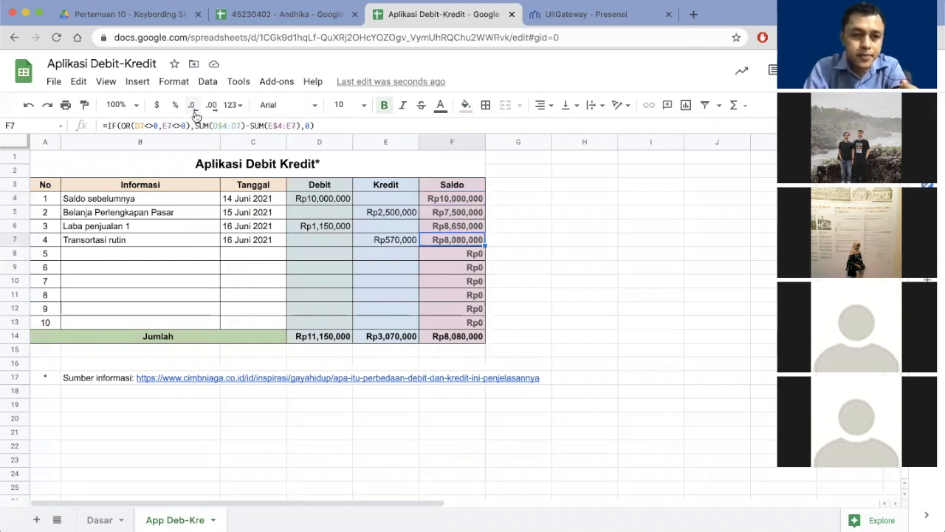
{"action": "left_click", "coordinate": [111, 125]}
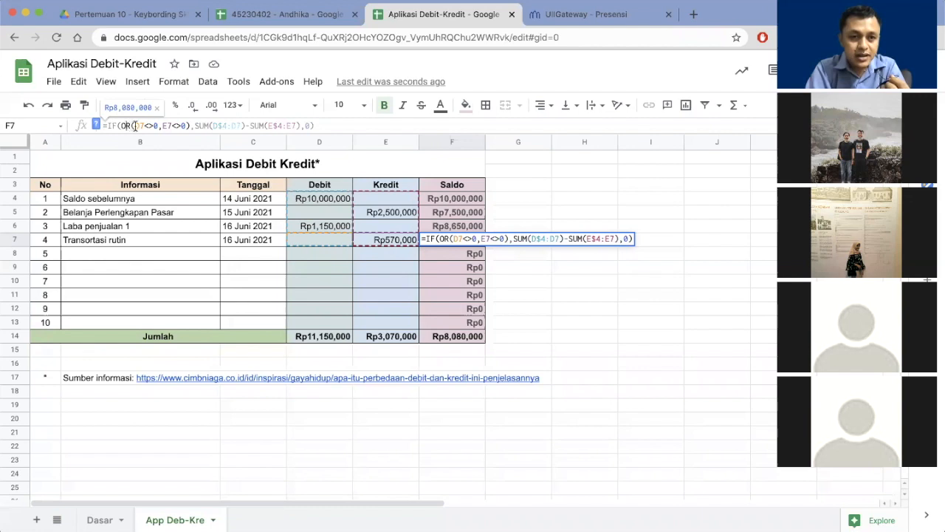
{"action": "left_click_drag", "start_coordinate": [125, 124], "coordinate": [122, 124]}
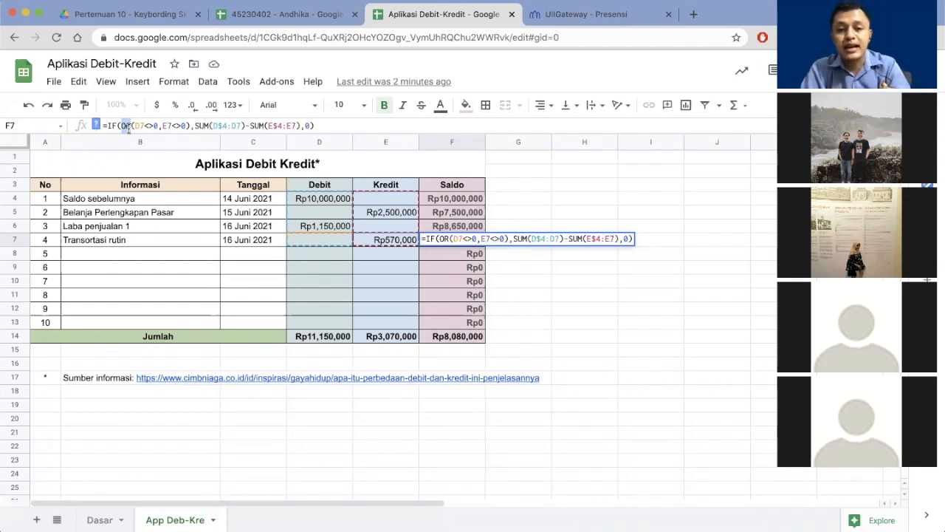
{"action": "left_click", "coordinate": [143, 125]}
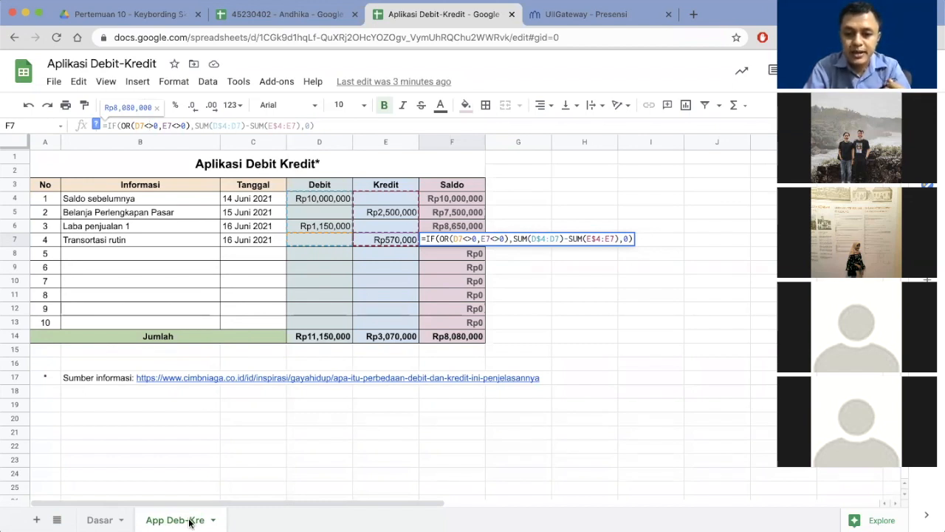
Open the Dasar sheet and look over its Operator Matematika and Operator Logika tables
{"action": "left_click", "coordinate": [99, 520]}
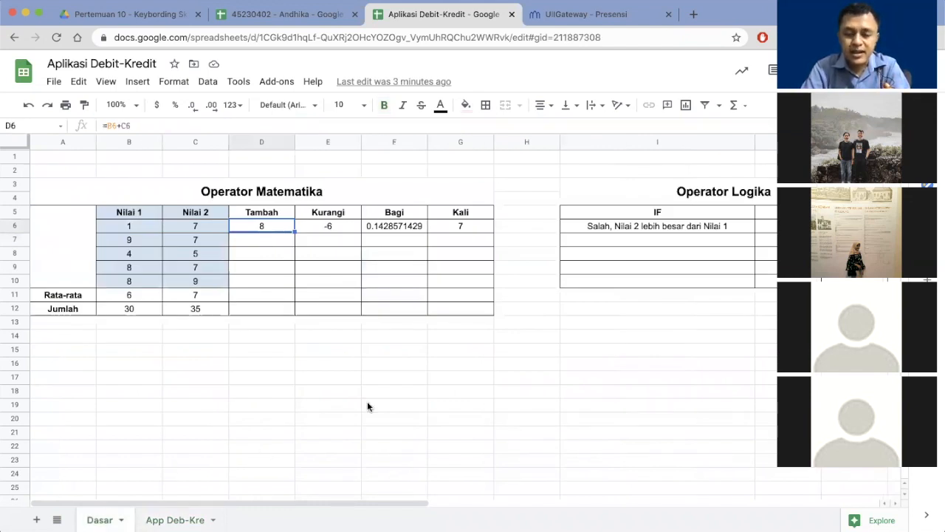
{"action": "scroll", "coordinate": [368, 407], "scroll_direction": "right", "scroll_amount": 2}
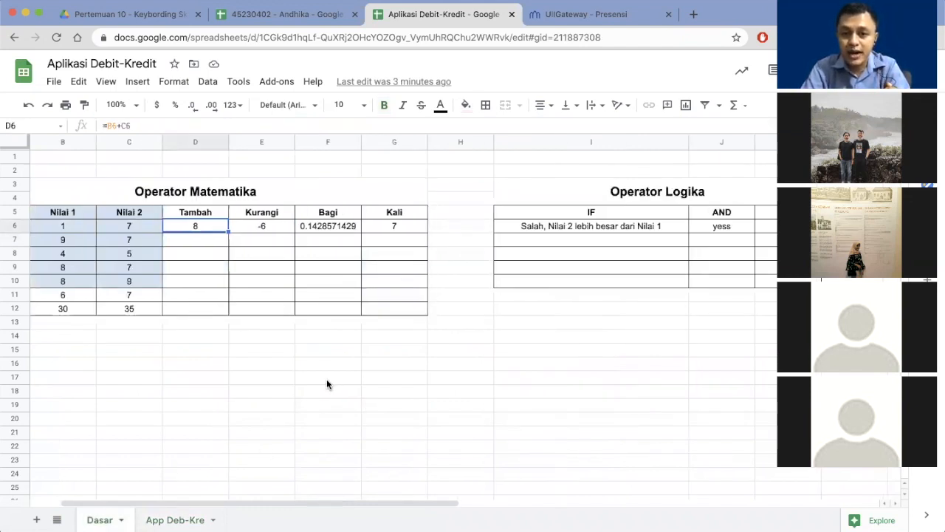
{"action": "scroll", "coordinate": [327, 384], "scroll_direction": "left", "scroll_amount": 2}
{"action": "scroll", "coordinate": [327, 385], "scroll_direction": "right", "scroll_amount": 3}
{"action": "scroll", "coordinate": [327, 384], "scroll_direction": "left", "scroll_amount": 1}
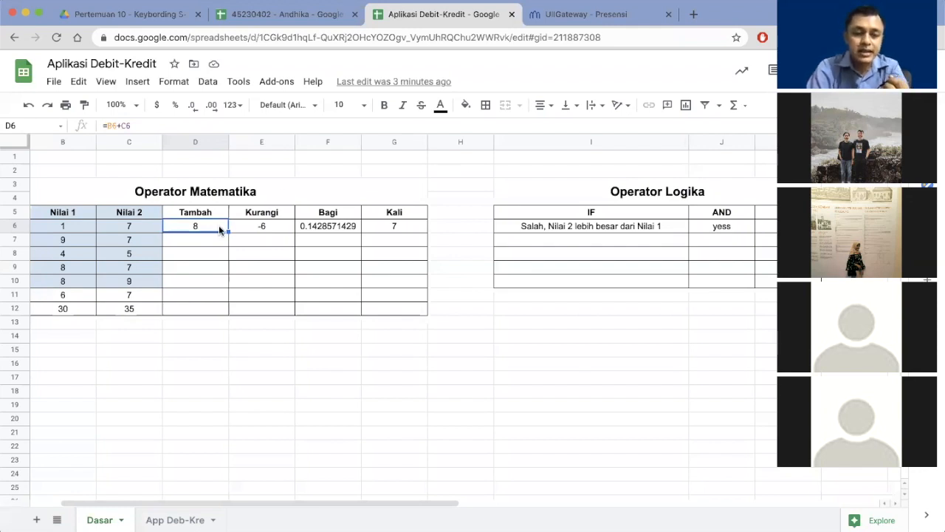
{"action": "scroll", "coordinate": [219, 230], "scroll_direction": "left", "scroll_amount": 2}
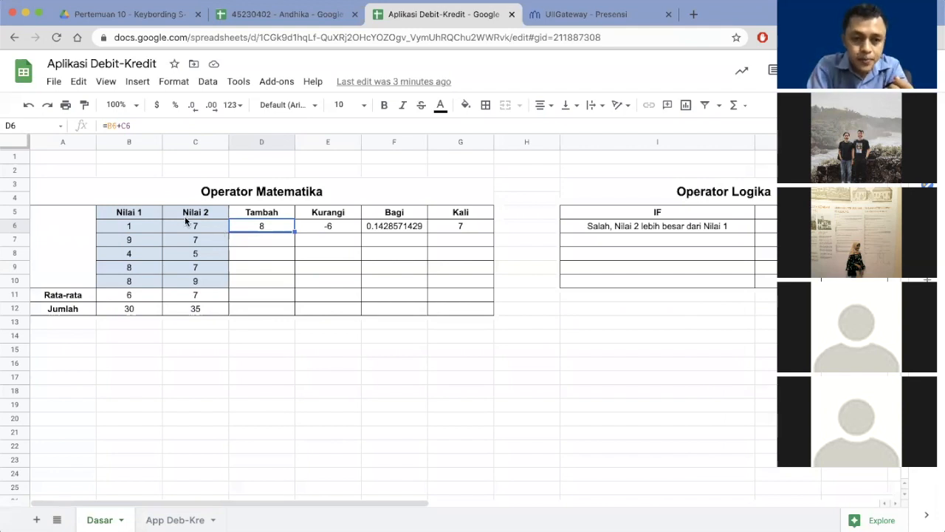
Review the Nilai 1 and Nilai 2 input columns of the Operator Matematika table
{"action": "left_click", "coordinate": [133, 214]}
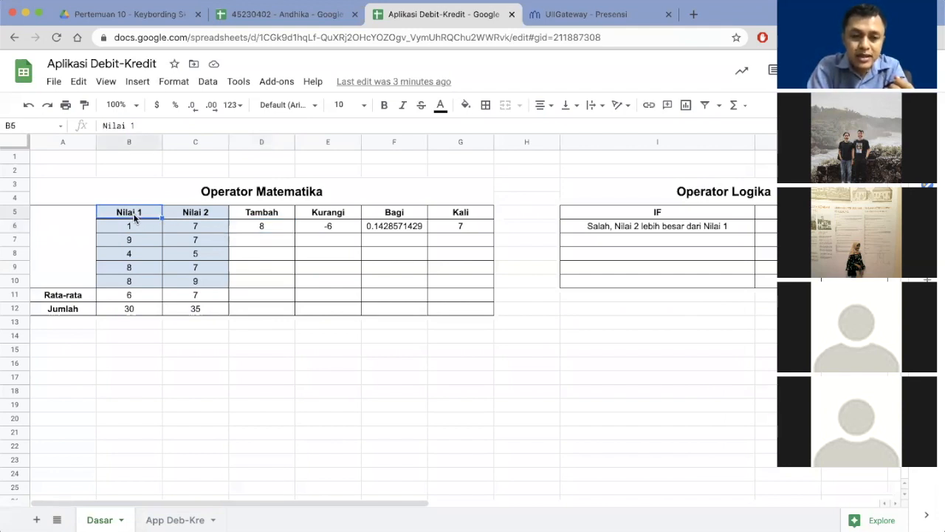
{"action": "left_click_drag", "start_coordinate": [131, 212], "coordinate": [141, 285]}
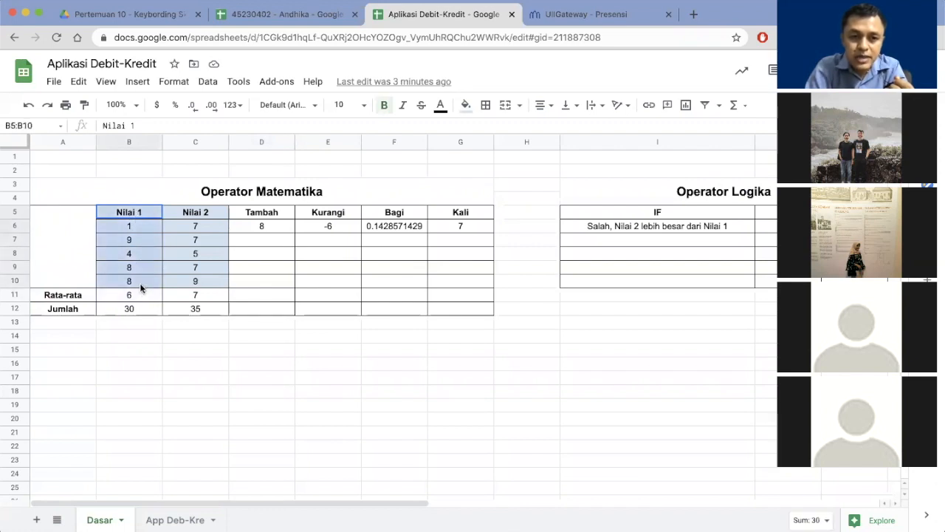
{"action": "left_click_drag", "start_coordinate": [205, 212], "coordinate": [209, 285]}
{"action": "left_click", "coordinate": [259, 239]}
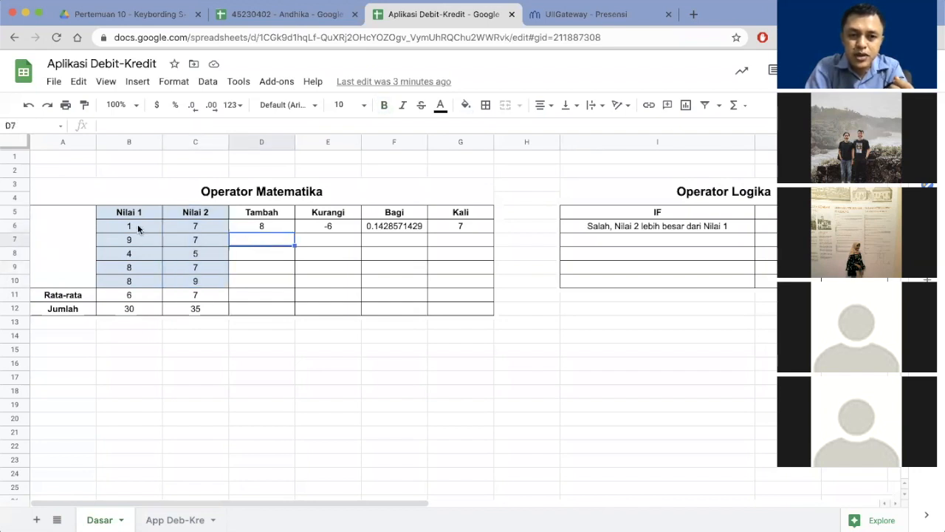
Examine how the Tambah column relates to the first pair of Nilai 1 and Nilai 2 values
{"action": "left_click", "coordinate": [265, 203]}
{"action": "left_click", "coordinate": [264, 215]}
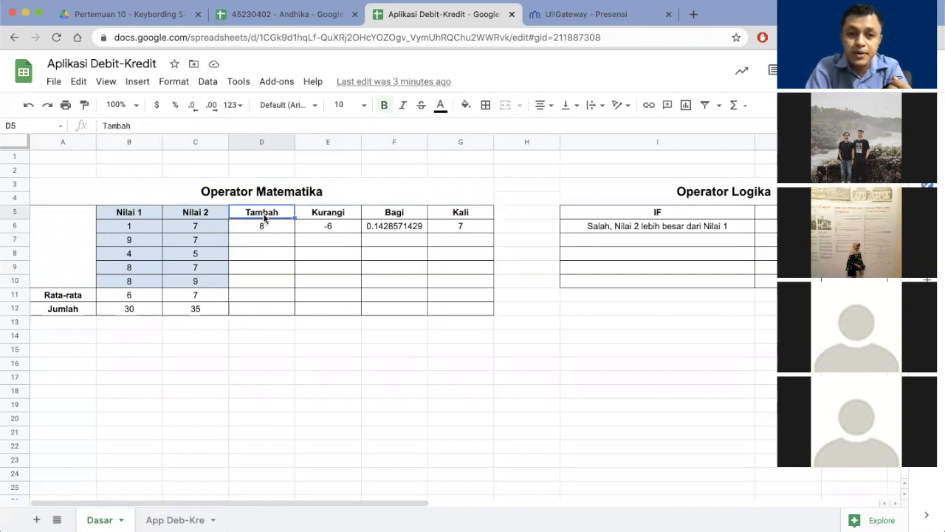
{"action": "key", "text": "Left"}
{"action": "key", "text": "Left"}
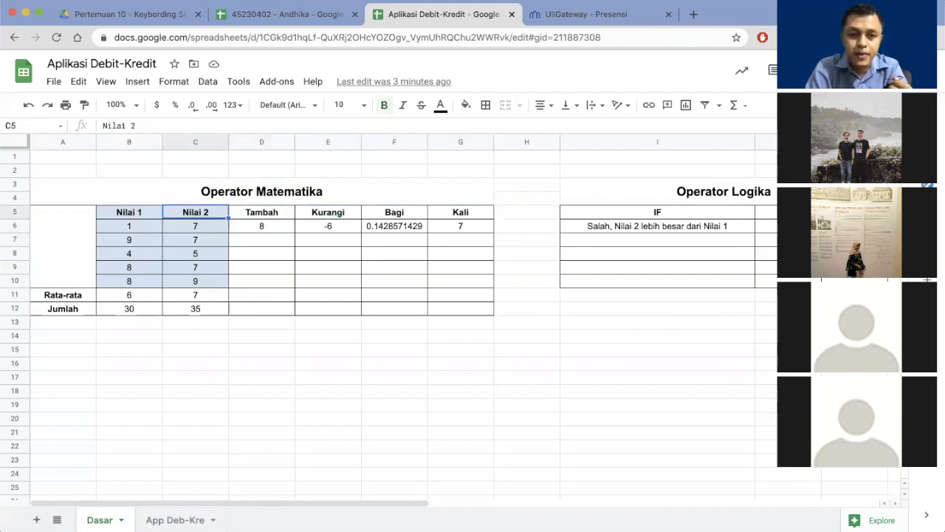
{"action": "key", "text": "Right"}
{"action": "key", "text": "Right"}
{"action": "key", "text": "Down"}
{"action": "key", "text": "Left"}
{"action": "key", "text": "Left"}
{"action": "key", "text": "Right"}
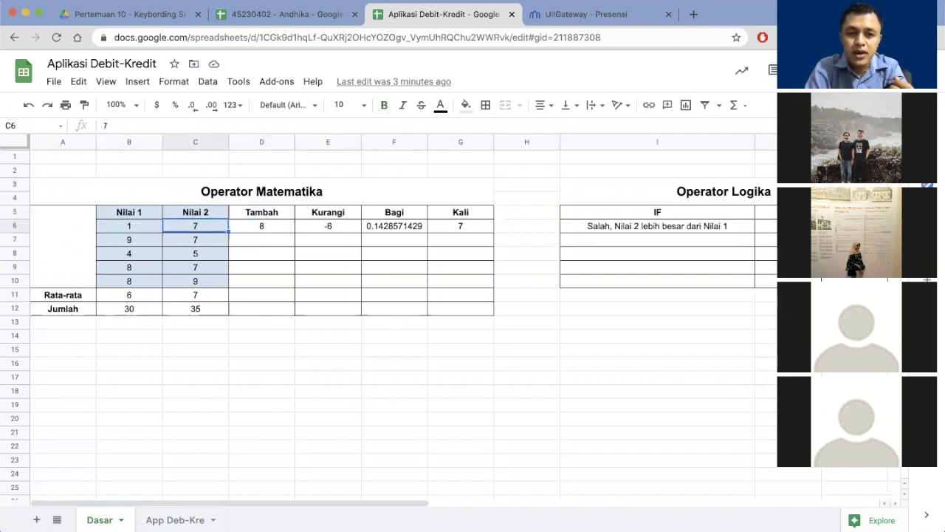
Examine the Kurangi column against the Nilai 1 and Nilai 2 values it subtracts
{"action": "key", "text": "Right"}
{"action": "key", "text": "Right"}
{"action": "key", "text": "Up"}
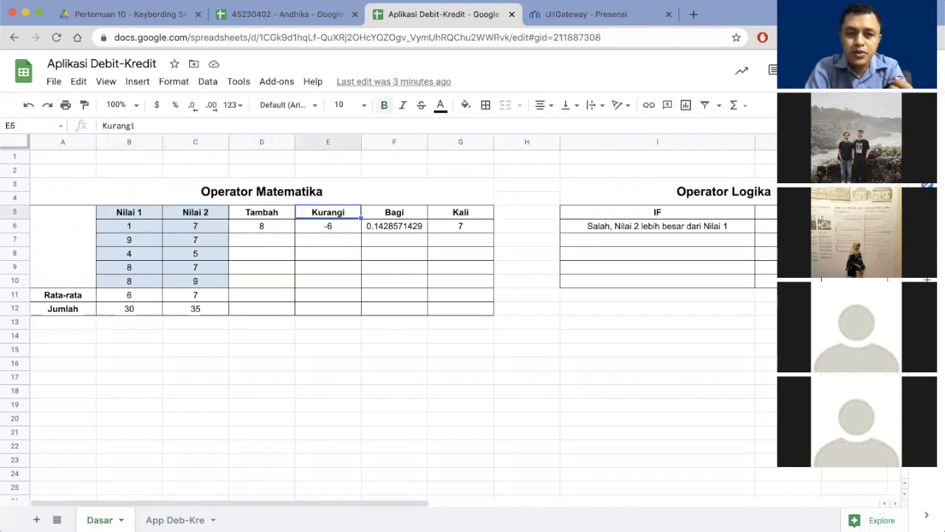
{"action": "key", "text": "Left"}
{"action": "key", "text": "Left"}
{"action": "key", "text": "Left"}
{"action": "key", "text": "Left"}
{"action": "key", "text": "Right"}
{"action": "key", "text": "Right"}
{"action": "key", "text": "Right"}
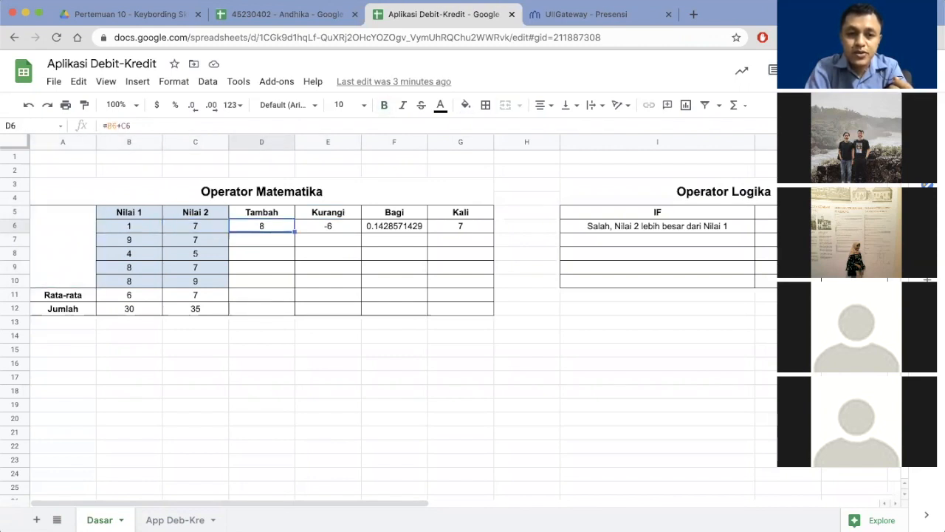
Examine how the Bagi formula in F6 divides Nilai 1 by Nilai 2
{"action": "key", "text": "Right"}
{"action": "key", "text": "Right"}
{"action": "key", "text": "Up"}
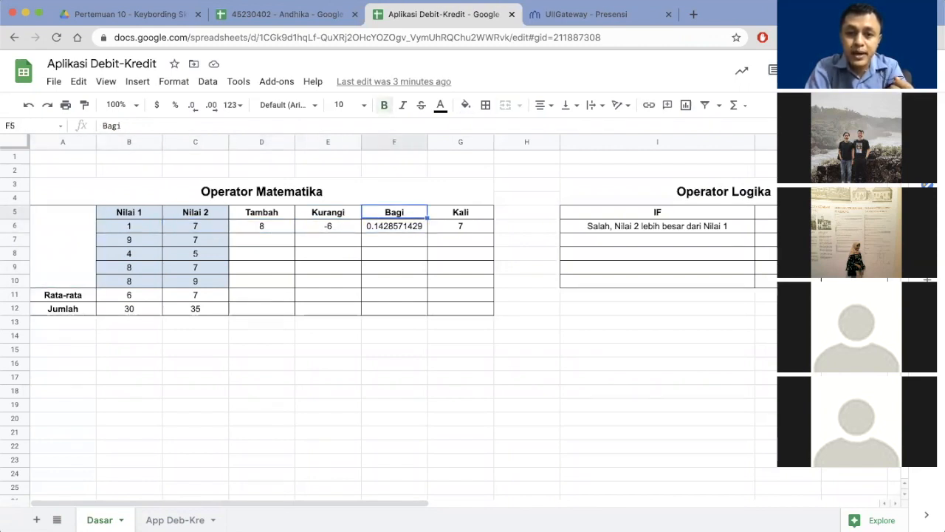
{"action": "key", "text": "Down"}
{"action": "key", "text": "Left"}
{"action": "key", "text": "Left"}
{"action": "key", "text": "Left"}
{"action": "key", "text": "Left"}
{"action": "key", "text": "Right"}
{"action": "key", "text": "Right"}
{"action": "key", "text": "Right"}
{"action": "key", "text": "Right"}
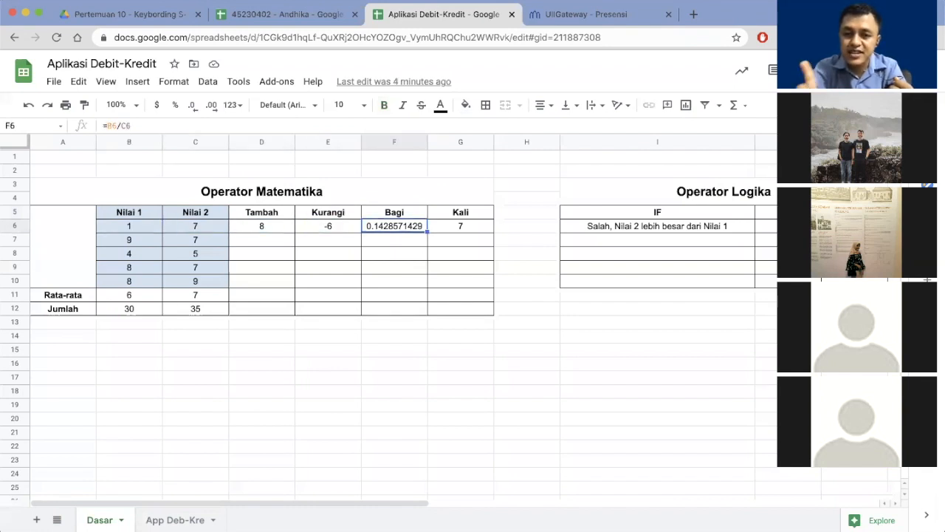
Check the Kali result in G6 against its Nilai 1 and Nilai 2 values and the other operator results in row 6
{"action": "key", "text": "Right"}
{"action": "key", "text": "Left"}
{"action": "key", "text": "Left"}
{"action": "key", "text": "Left"}
{"action": "key", "text": "Left"}
{"action": "key", "text": "Left"}
{"action": "key", "text": "Left"}
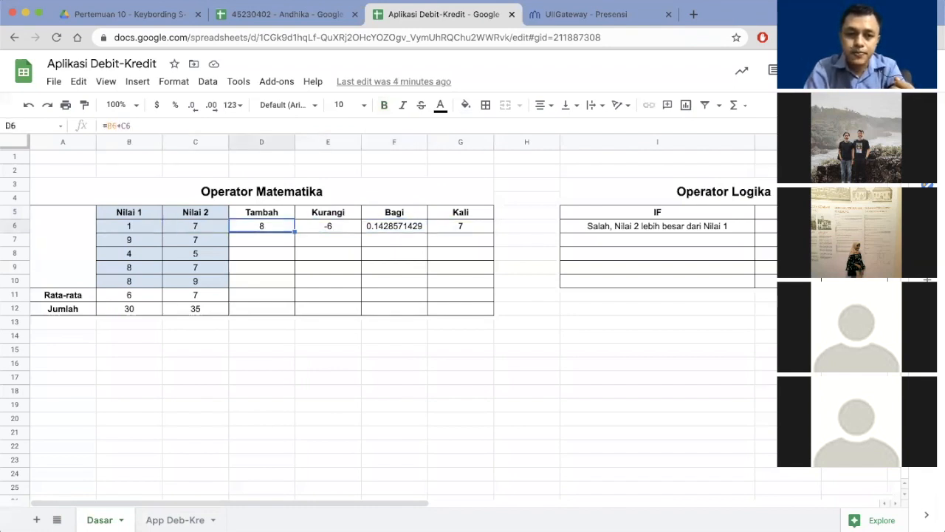
{"action": "key", "text": "Right"}
{"action": "key", "text": "Right"}
{"action": "key", "text": "Right"}
{"action": "key", "text": "Right"}
{"action": "key", "text": "Right"}
{"action": "key", "text": "Right"}
{"action": "key", "text": "Right"}
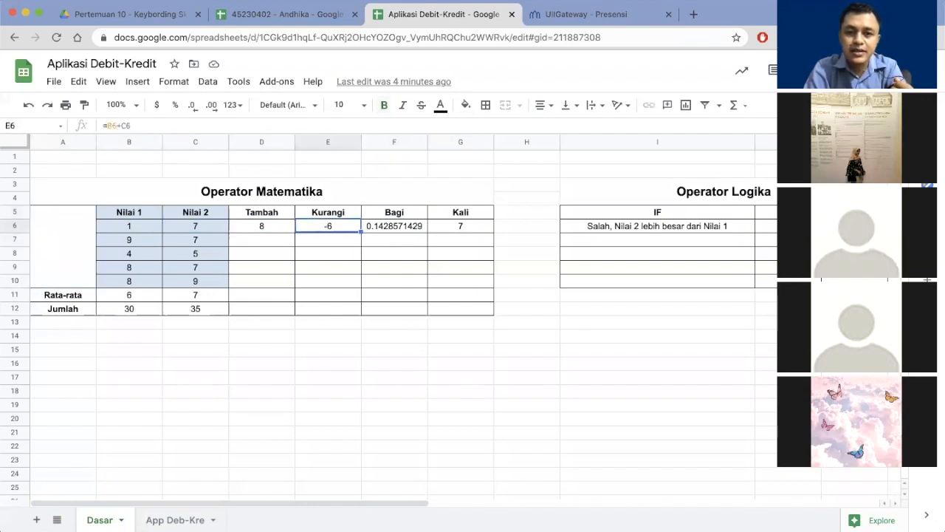
Review the Rata-rata and Jumlah rows and how they summarise the Nilai 1 values
{"action": "key", "text": "Left"}
{"action": "key", "text": "Down"}
{"action": "key", "text": "Down"}
{"action": "key", "text": "Down"}
{"action": "key", "text": "Down"}
{"action": "key", "text": "Down"}
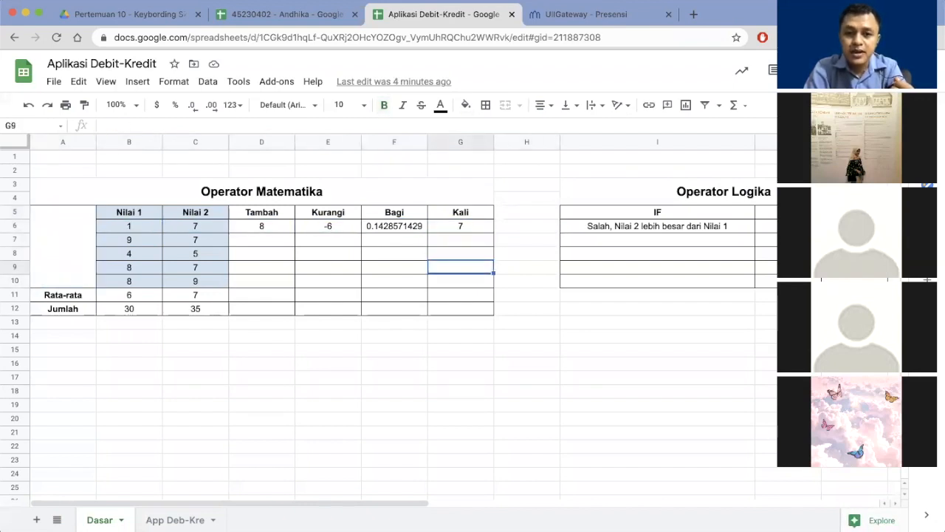
{"action": "key", "text": "Left"}
{"action": "key", "text": "Left"}
{"action": "key", "text": "Left"}
{"action": "key", "text": "Left"}
{"action": "key", "text": "Left"}
{"action": "key", "text": "Left"}
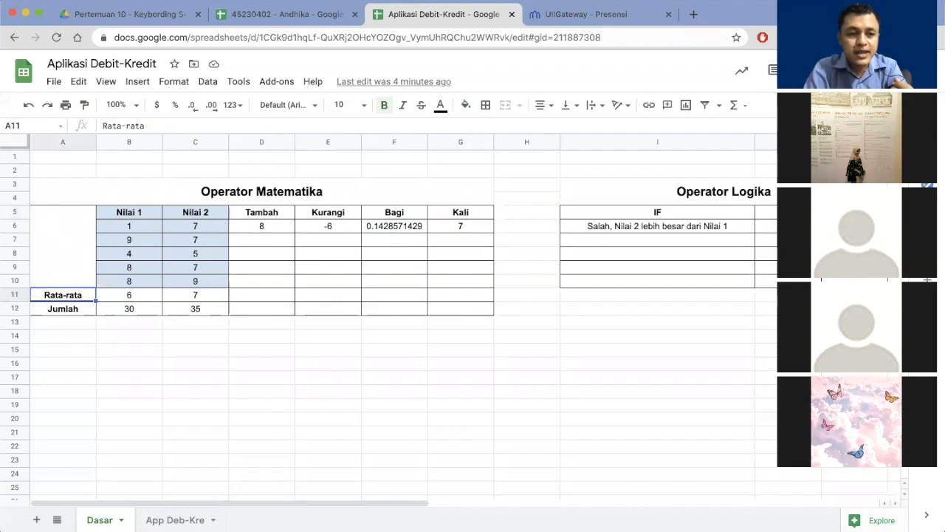
{"action": "key", "text": "Right"}
{"action": "key", "text": "Left"}
{"action": "key", "text": "Right"}
{"action": "key", "text": "Up"}
{"action": "key", "text": "Up"}
{"action": "key", "text": "Down"}
{"action": "key", "text": "Down"}
{"action": "key", "text": "Up"}
Clear the Rata-rata and Jumlah formulas of Nilai 2 in C11:C12
{"action": "key", "text": "Right"}
{"action": "key", "text": "Right"}
{"action": "key", "text": "Left"}
{"action": "key", "text": "Down"}
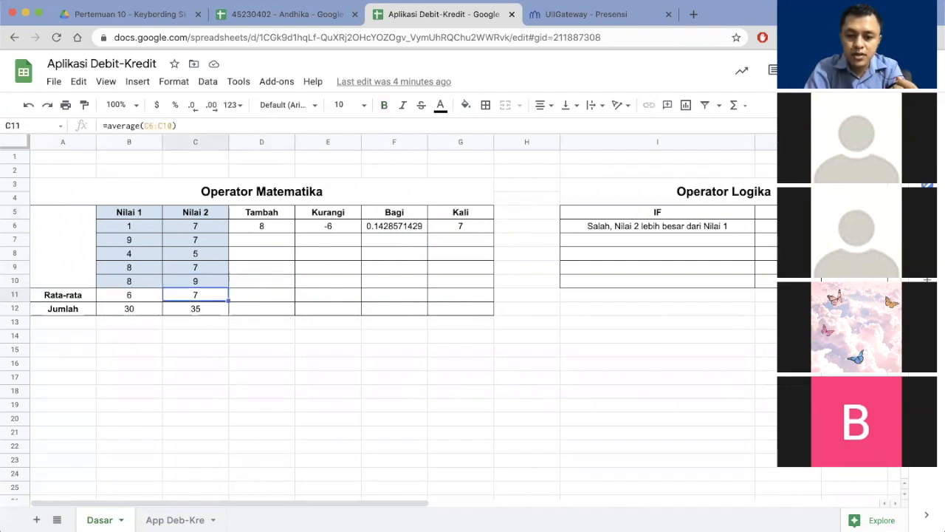
{"action": "key", "text": "shift+Down"}
{"action": "key", "text": "Delete"}
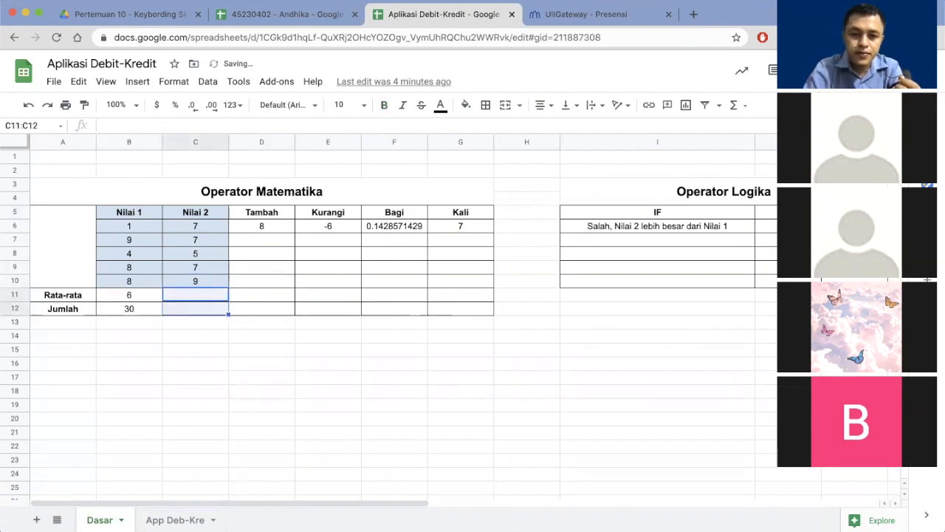
Check the Rata-rata and Jumlah row labels in column A beside the cleared Nilai 2 cells
{"action": "key", "text": "Left"}
{"action": "key", "text": "Left"}
{"action": "key", "text": "Up"}
{"action": "key", "text": "Up"}
{"action": "key", "text": "Up"}
{"action": "key", "text": "Down"}
{"action": "key", "text": "Down"}
{"action": "key", "text": "Down"}
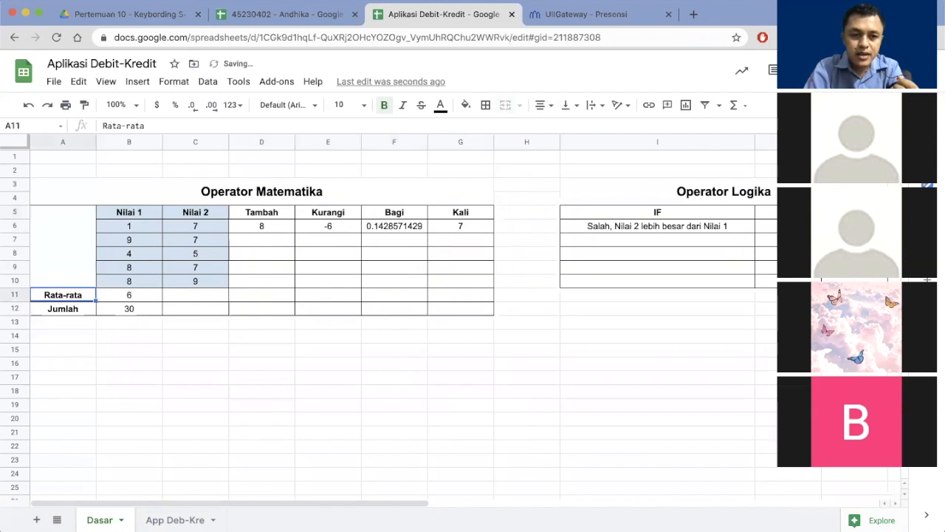
Select the Nilai 1 values in B6:B10 to check the range that Rata-rata and Jumlah summarise
{"action": "key", "text": "Right"}
{"action": "key", "text": "Right"}
{"action": "key", "text": "Left"}
{"action": "key", "text": "Up"}
{"action": "key", "text": "Up"}
{"action": "key", "text": "Up"}
{"action": "key", "text": "Up"}
{"action": "key", "text": "Up"}
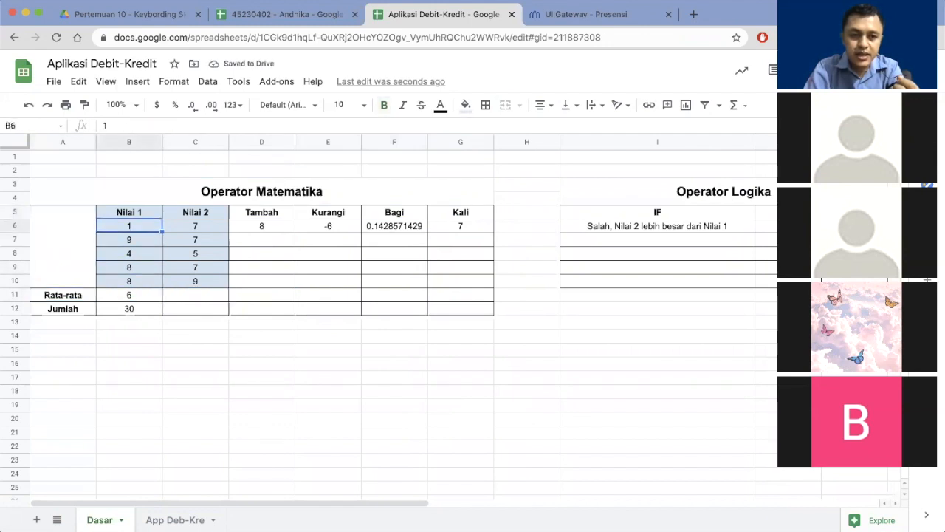
{"action": "key", "text": "shift+Down"}
{"action": "key", "text": "shift+Down"}
{"action": "key", "text": "shift+Down"}
{"action": "key", "text": "shift+Down"}
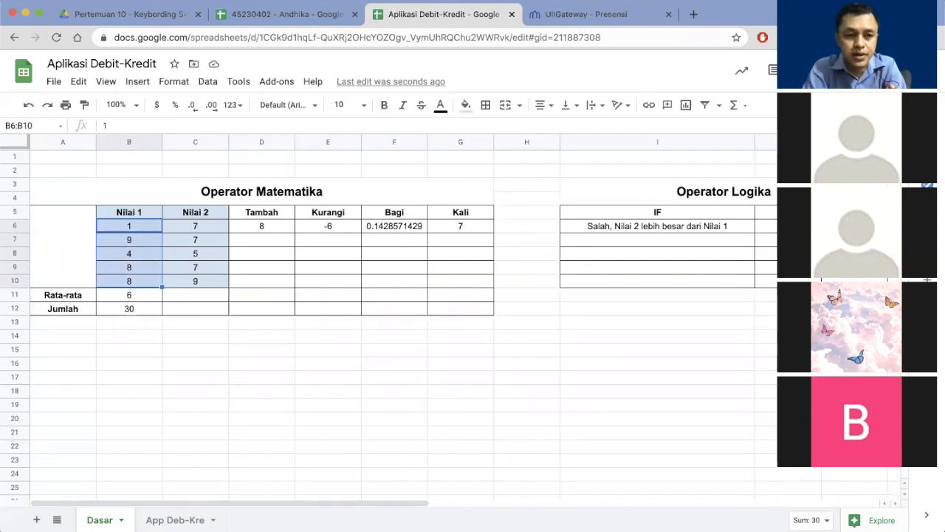
Inspect the Nilai 1 Jumlah formula in B12 and highlight its source range B6:B10 again
{"action": "key", "text": "Down"}
{"action": "key", "text": "Down"}
{"action": "key", "text": "Down"}
{"action": "key", "text": "Down"}
{"action": "key", "text": "Down"}
{"action": "key", "text": "Down"}
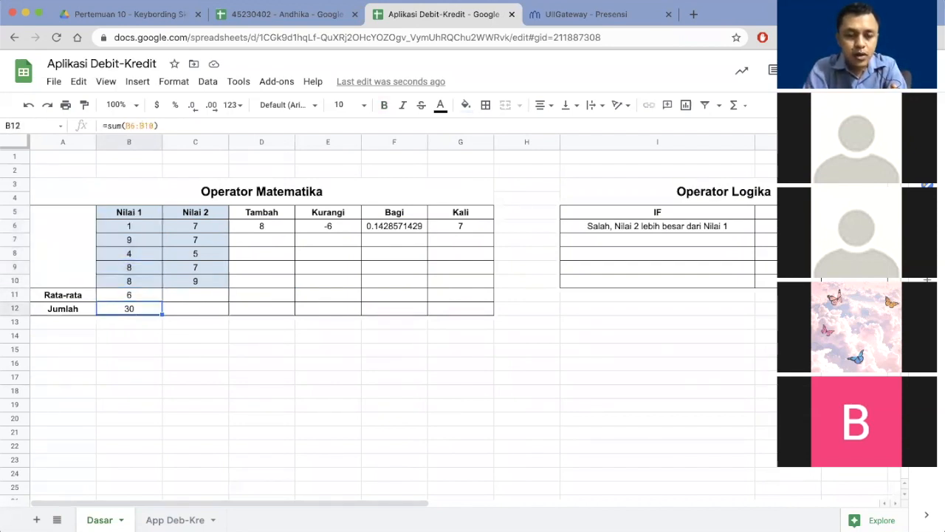
{"action": "key", "text": "Up"}
{"action": "key", "text": "Up"}
{"action": "key", "text": "Up"}
{"action": "key", "text": "Up"}
{"action": "key", "text": "Up"}
{"action": "key", "text": "Up"}
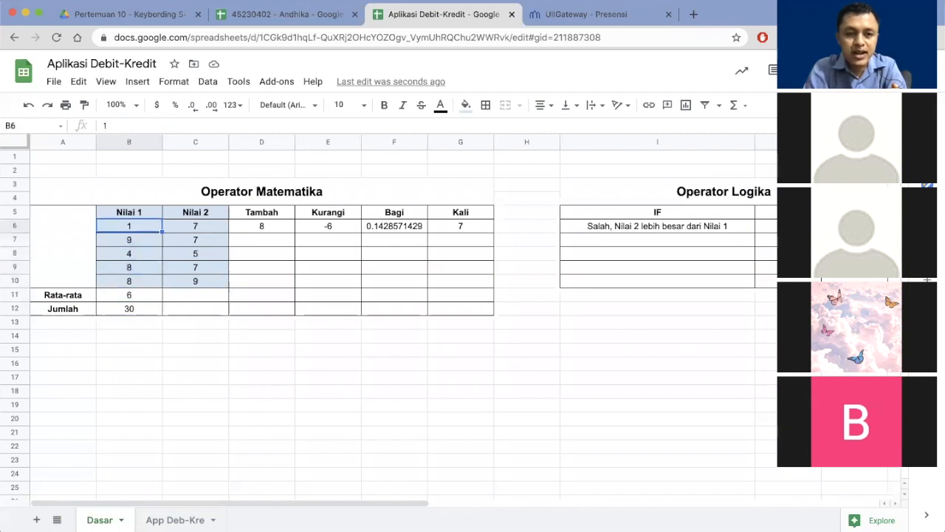
{"action": "key", "text": "shift+Down"}
{"action": "key", "text": "shift+Down"}
{"action": "key", "text": "shift+Down"}
{"action": "key", "text": "shift+Down"}
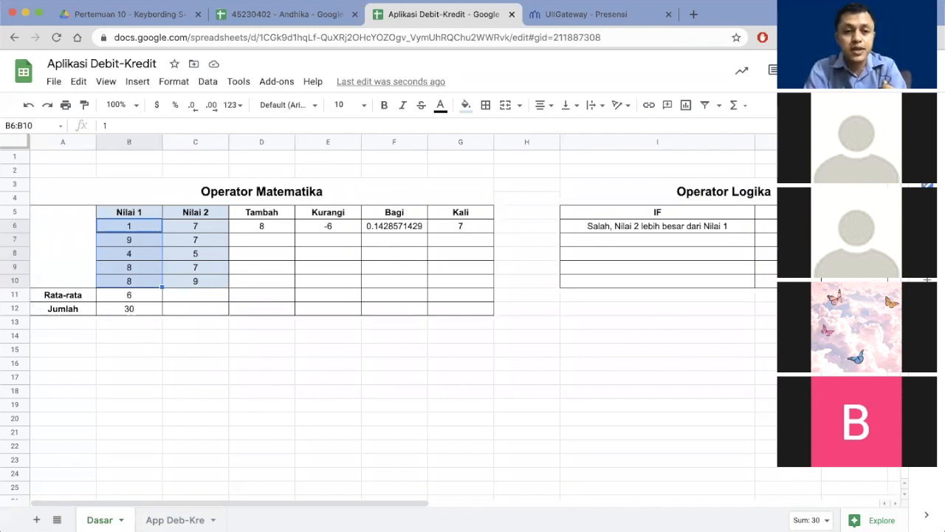
Check the Tambah formula in D6, along with the Nilai 1, Nilai 2 and Tambah cells of row 7
{"action": "left_click", "coordinate": [194, 226]}
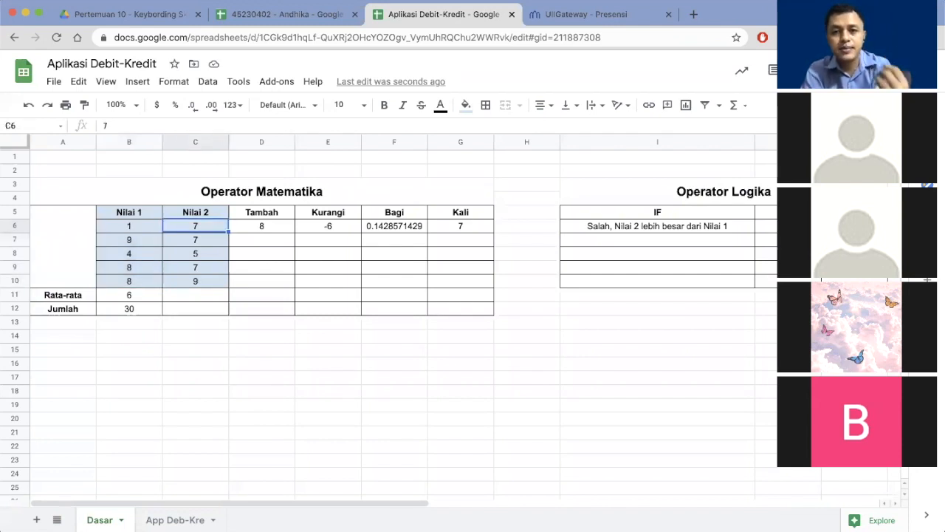
{"action": "left_click", "coordinate": [261, 226]}
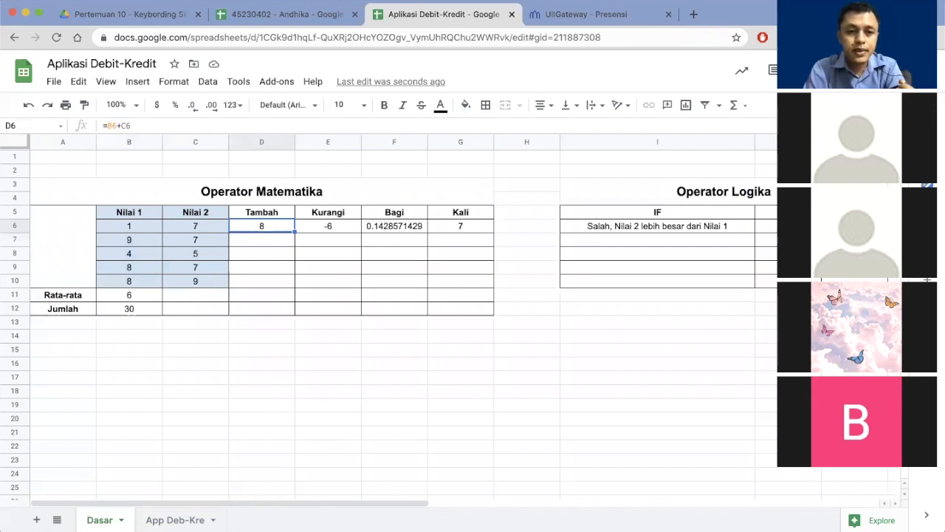
{"action": "key", "text": "Down"}
{"action": "key", "text": "Left"}
{"action": "key", "text": "Left"}
{"action": "key", "text": "Right"}
{"action": "key", "text": "Right"}
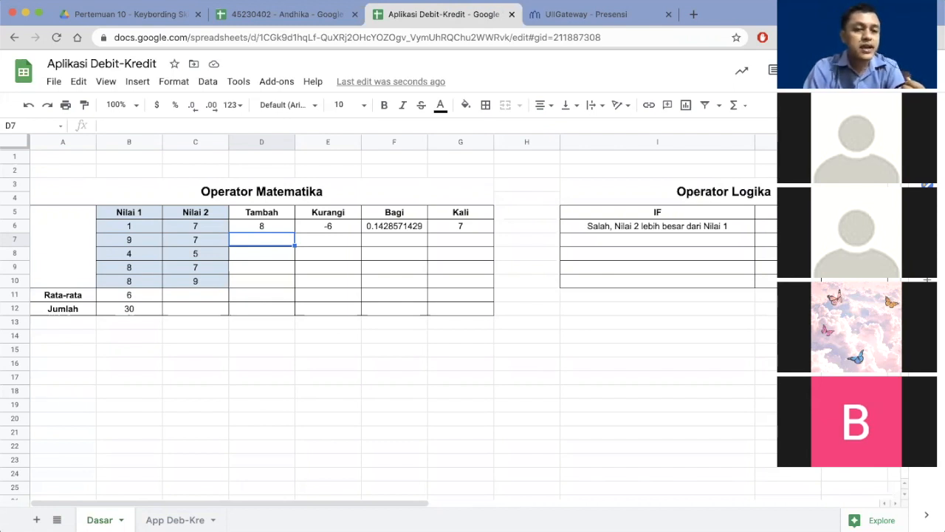
Enter 9+8 without an equals sign in the empty cell C16 and reselect the cell
{"action": "key", "text": "Down"}
{"action": "key", "text": "Down"}
{"action": "key", "text": "Down"}
{"action": "key", "text": "Down"}
{"action": "key", "text": "Down"}
{"action": "key", "text": "Down"}
{"action": "key", "text": "Down"}
{"action": "key", "text": "Down"}
{"action": "key", "text": "Down"}
{"action": "key", "text": "Left"}
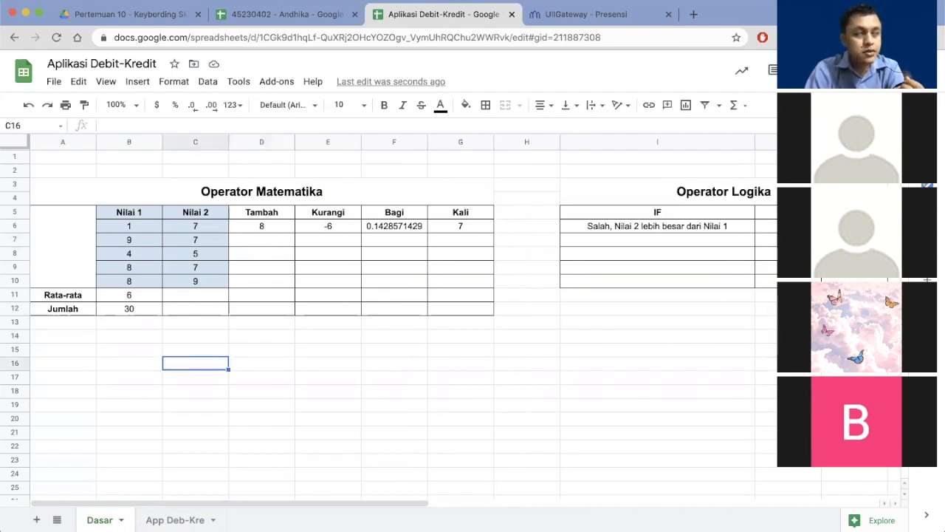
{"action": "type", "text": "9+"}
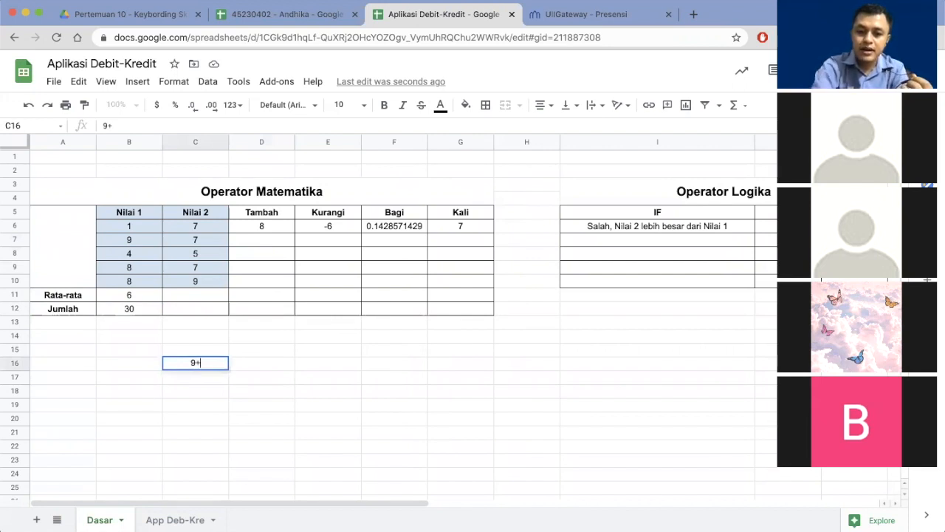
{"action": "type", "text": "8"}
{"action": "key", "text": "Return"}
{"action": "key", "text": "Up"}
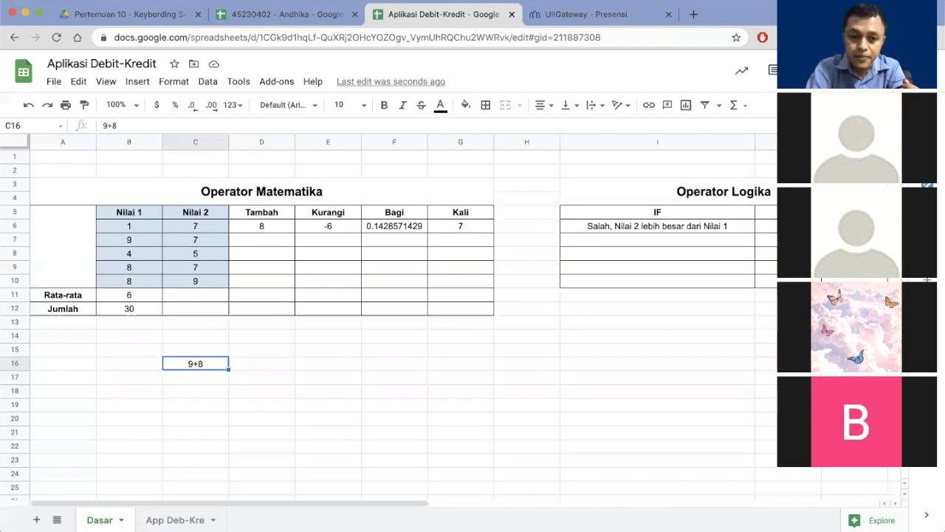
Turn the entry in C16 into the formula =9+8 and reselect the cell
{"action": "double_click", "coordinate": [184, 360]}
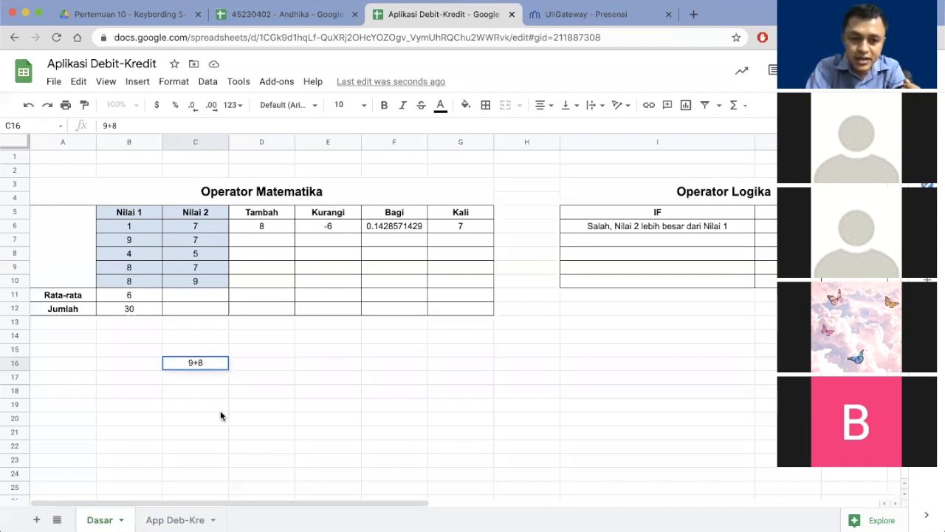
{"action": "type", "text": "="}
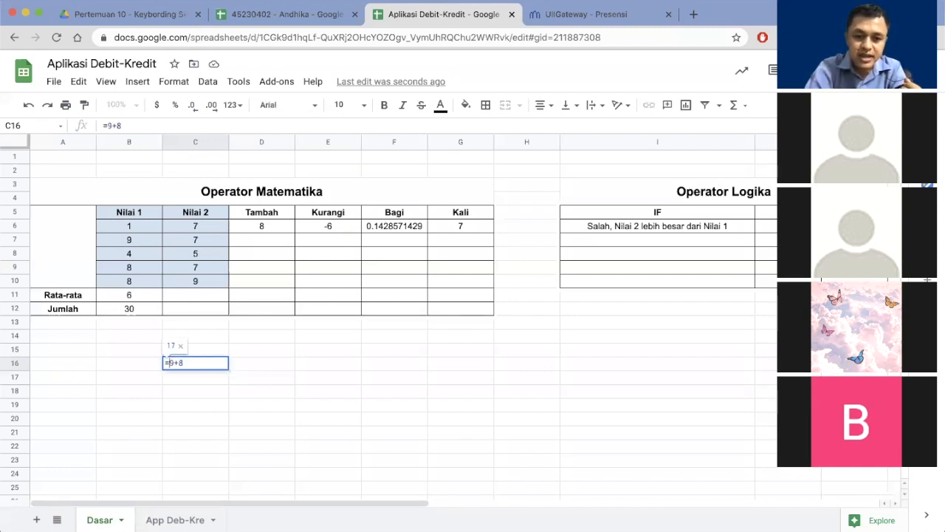
{"action": "key", "text": "Return"}
{"action": "key", "text": "Up"}
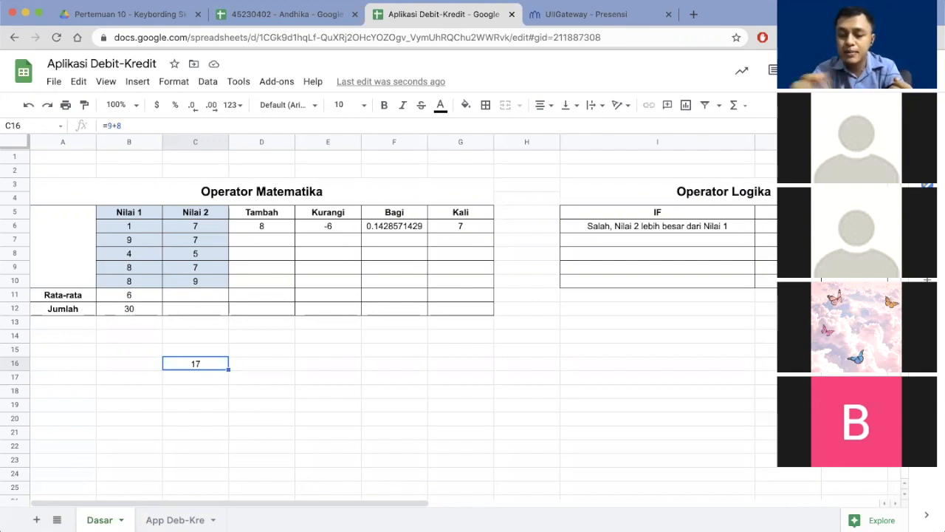
Clear the sample formula from C16 and return to the Operator Matematika table
{"action": "key", "text": "Delete"}
{"action": "key", "text": "Up"}
{"action": "key", "text": "Up"}
{"action": "key", "text": "Up"}
{"action": "key", "text": "Up"}
{"action": "key", "text": "Up"}
{"action": "key", "text": "Up"}
{"action": "key", "text": "Up"}
{"action": "key", "text": "Up"}
{"action": "key", "text": "Up"}
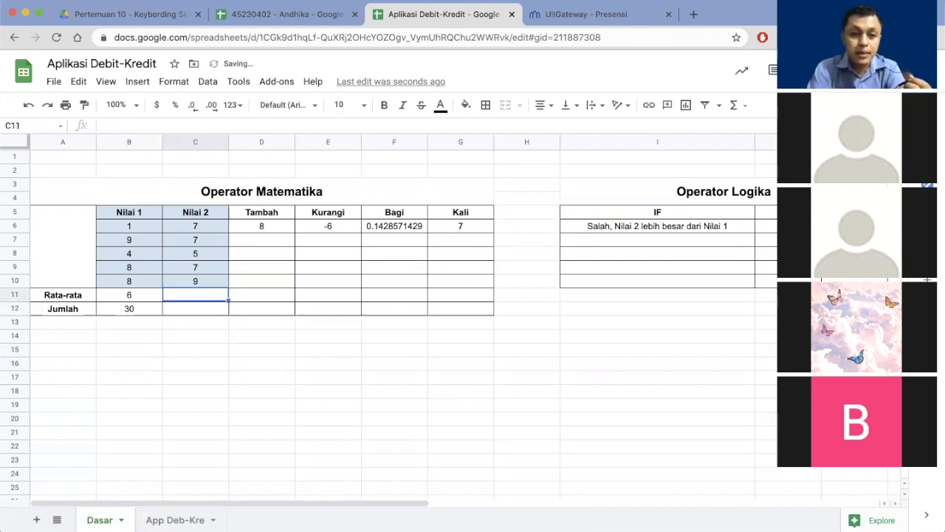
Examine the individual Nilai 1, Nilai 2, Rata-rata and Jumlah cells and how their cell references change
{"action": "key", "text": "Left"}
{"action": "key", "text": "Up"}
{"action": "key", "text": "Up"}
{"action": "key", "text": "Down"}
{"action": "key", "text": "Down"}
{"action": "key", "text": "Down"}
{"action": "key", "text": "Down"}
{"action": "key", "text": "Down"}
{"action": "key", "text": "Right"}
{"action": "key", "text": "Up"}
{"action": "key", "text": "Up"}
{"action": "key", "text": "Up"}
{"action": "key", "text": "Up"}
{"action": "key", "text": "Up"}
{"action": "key", "text": "Up"}
{"action": "key", "text": "Down"}
{"action": "key", "text": "Down"}
{"action": "key", "text": "Down"}
{"action": "key", "text": "Down"}
{"action": "key", "text": "Down"}
{"action": "key", "text": "Down"}
{"action": "key", "text": "Left"}
{"action": "key", "text": "Left"}
{"action": "key", "text": "Up"}
{"action": "key", "text": "Down"}
{"action": "key", "text": "Down"}
{"action": "key", "text": "Right"}
{"action": "key", "text": "Up"}
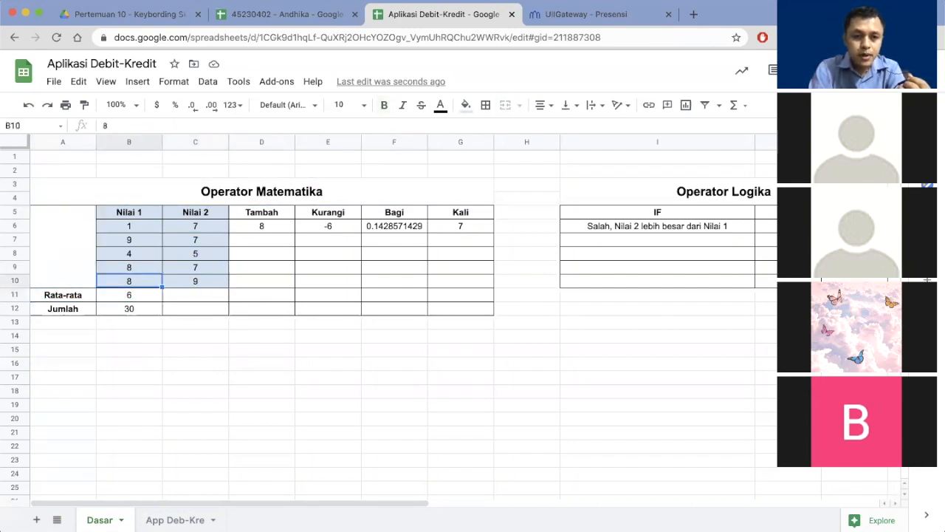
Examine how column letters and row numbers form the references of cells B7, C8, B10 and C7
{"action": "key", "text": "Up"}
{"action": "key", "text": "Up"}
{"action": "key", "text": "Up"}
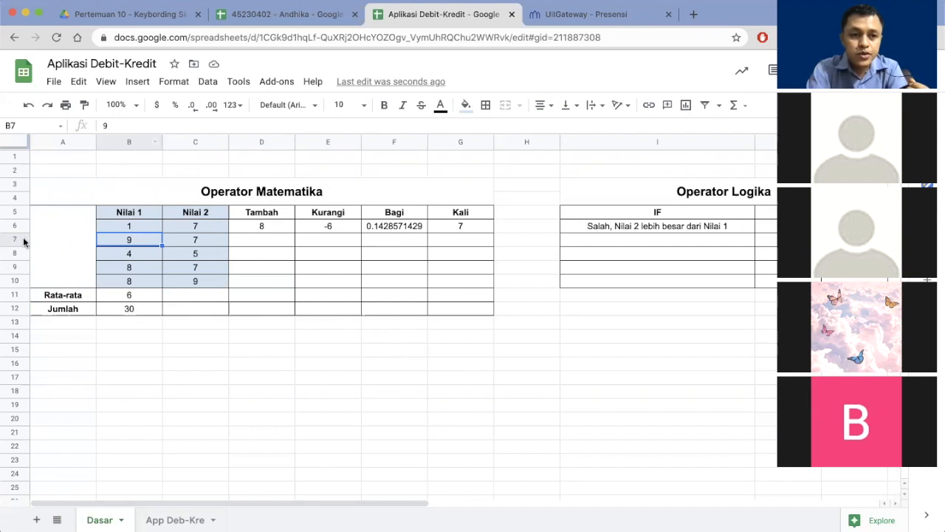
{"action": "left_click", "coordinate": [197, 255]}
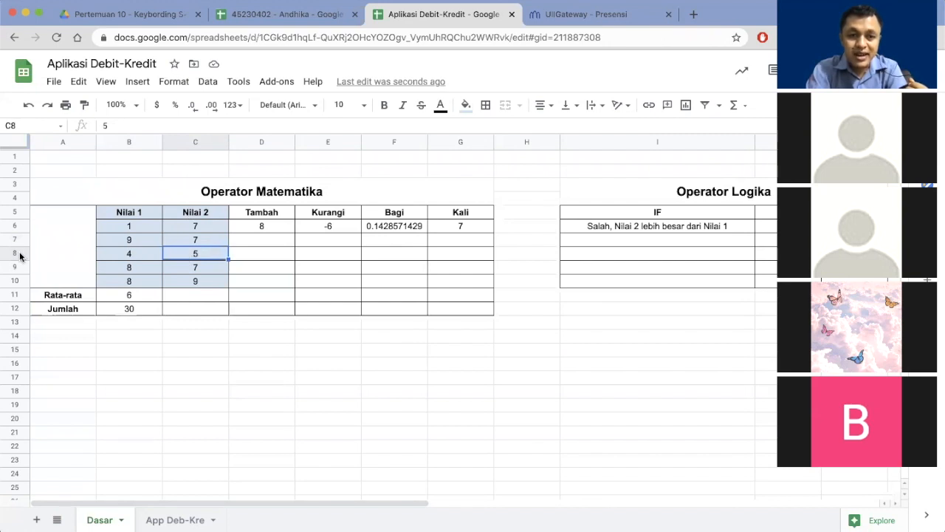
{"action": "left_click", "coordinate": [130, 282]}
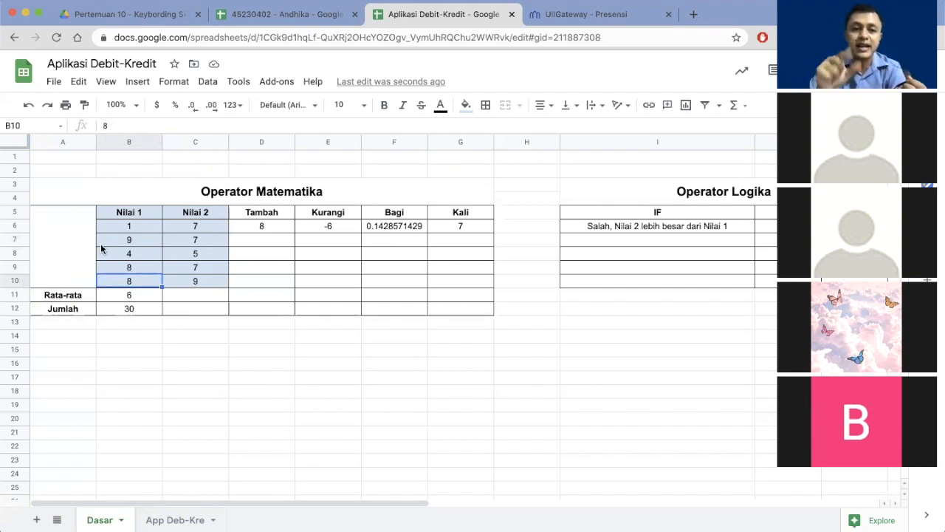
{"action": "left_click", "coordinate": [141, 237]}
{"action": "left_click", "coordinate": [204, 240]}
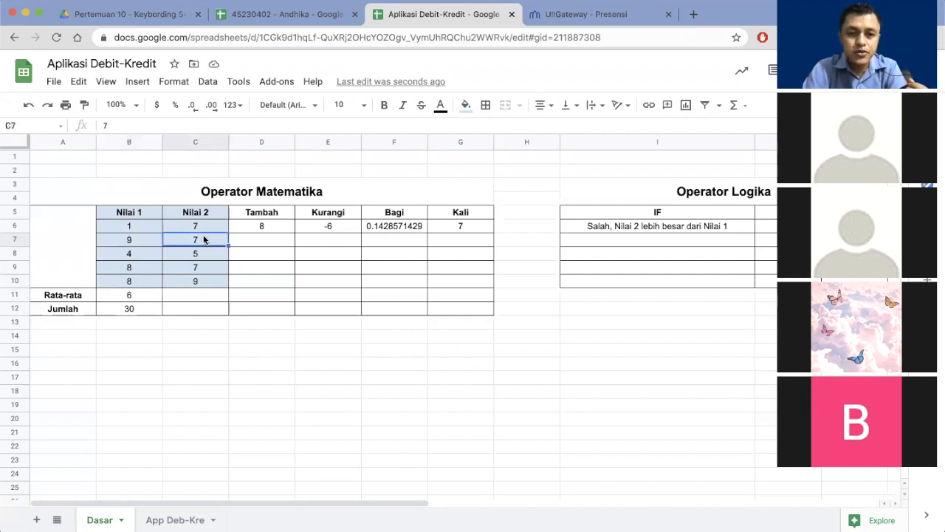
Enter the addition formula =B7+C7 in the Tambah cell D7 and check the stored formula
{"action": "left_click", "coordinate": [259, 238]}
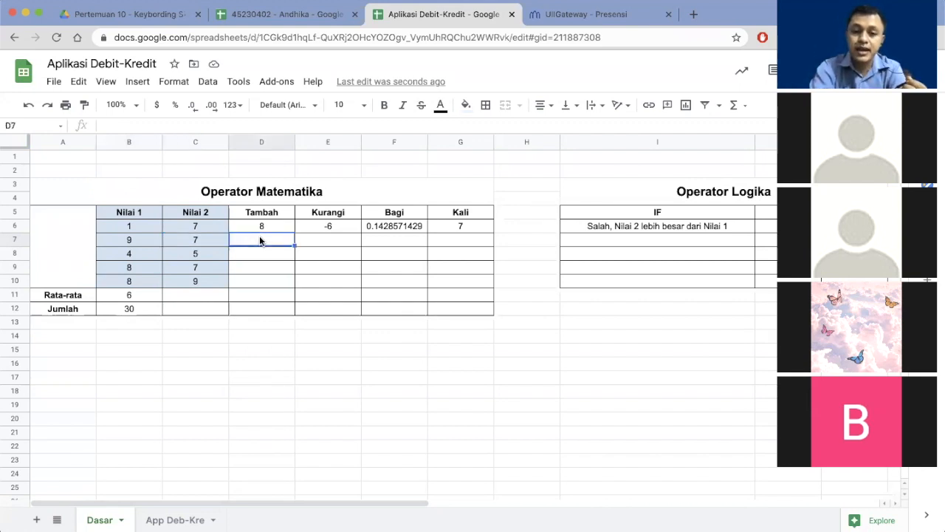
{"action": "type", "text": "="}
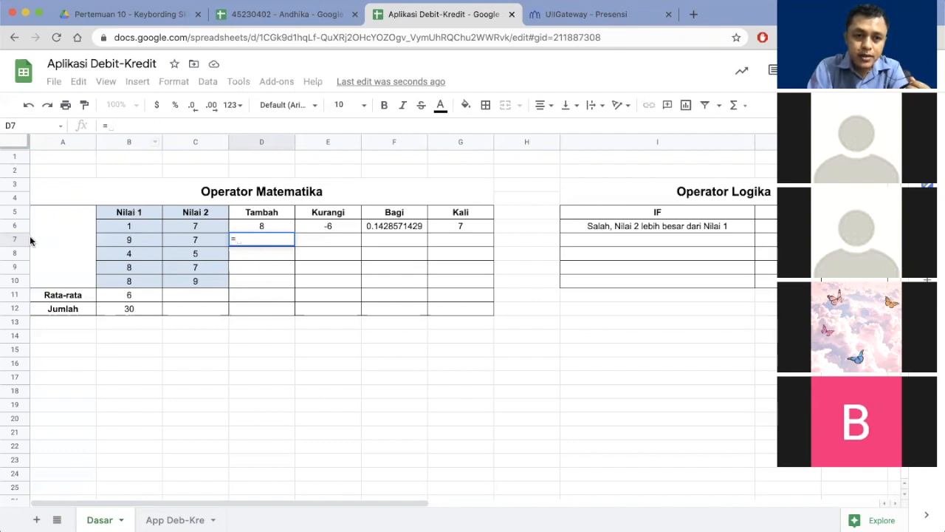
{"action": "type", "text": "b"}
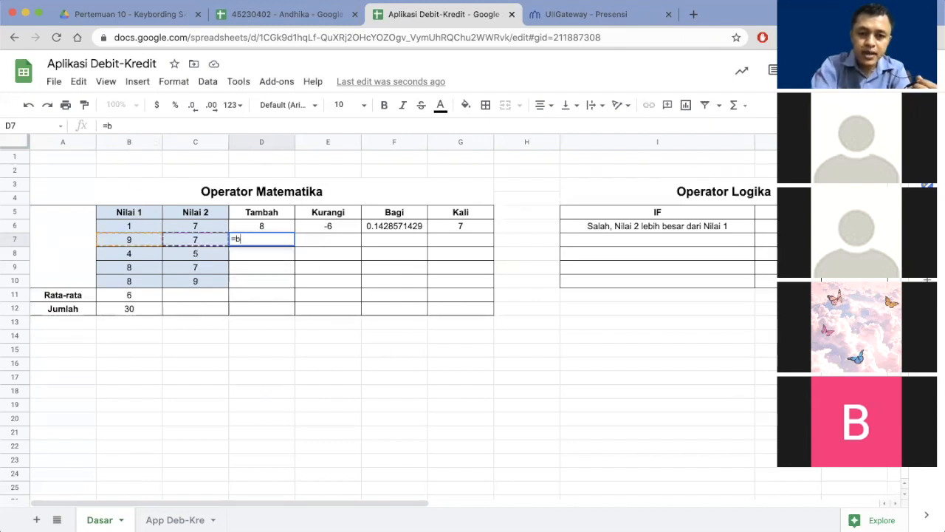
{"action": "type", "text": "7"}
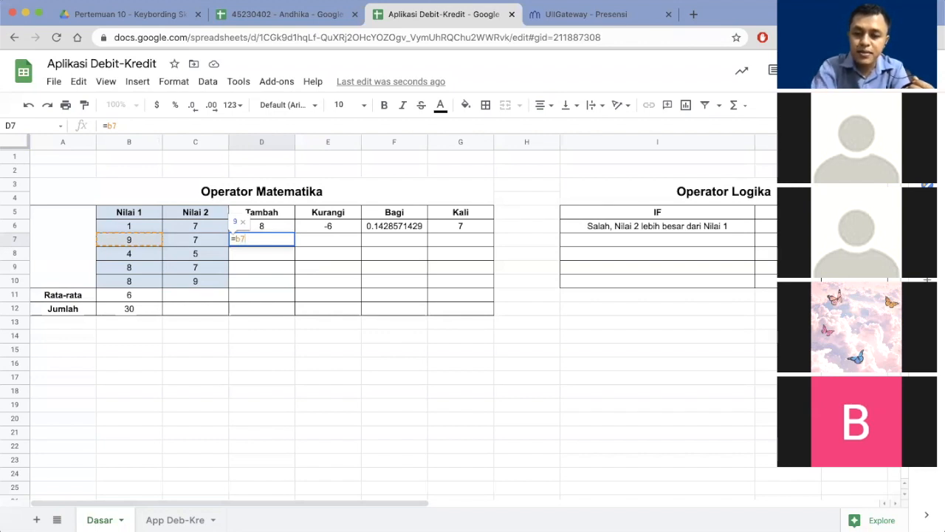
{"action": "type", "text": "+"}
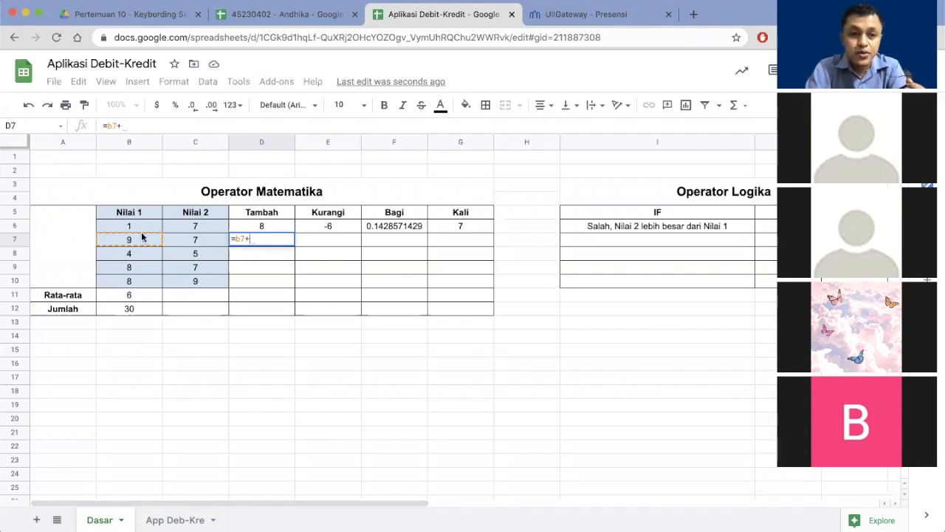
{"action": "left_click", "coordinate": [194, 244]}
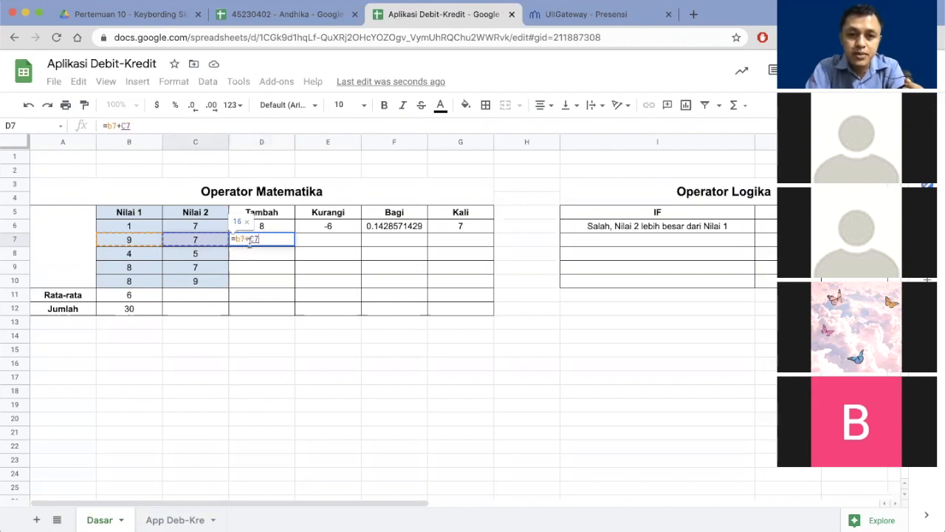
{"action": "key", "text": "Return"}
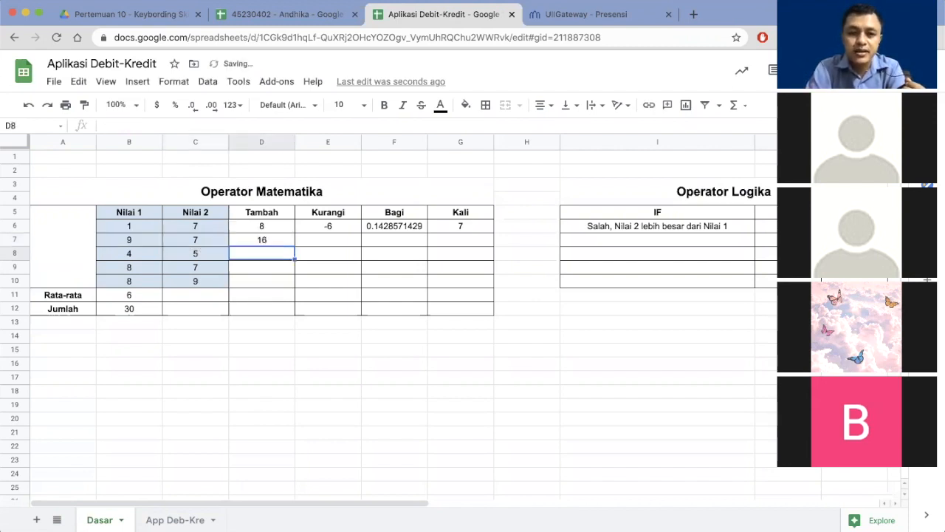
{"action": "key", "text": "Up"}
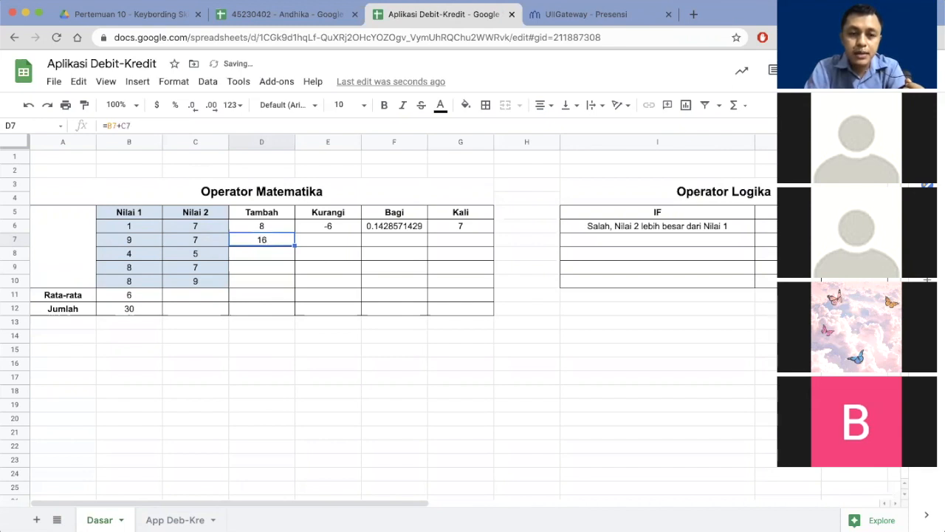
Enter the subtraction formula =B7-C7 in the Kurangi cell E7
{"action": "left_click", "coordinate": [336, 240]}
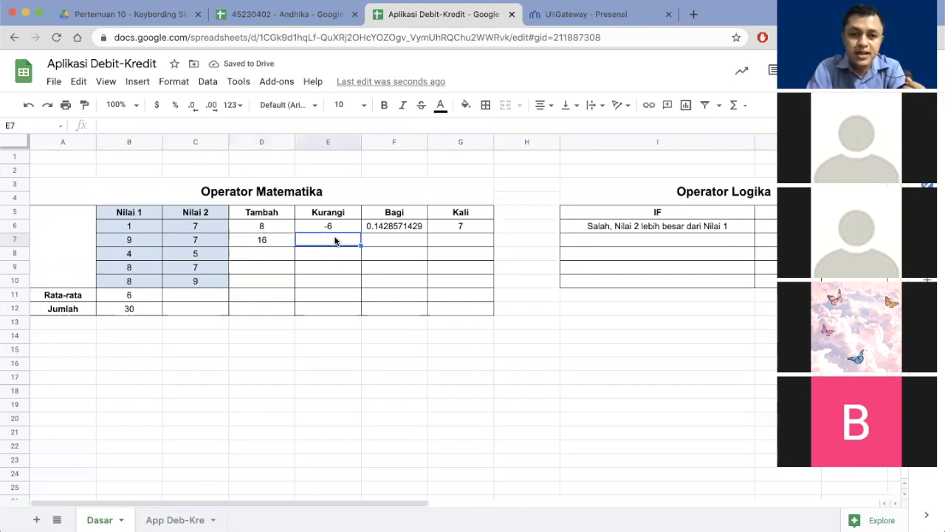
{"action": "type", "text": "="}
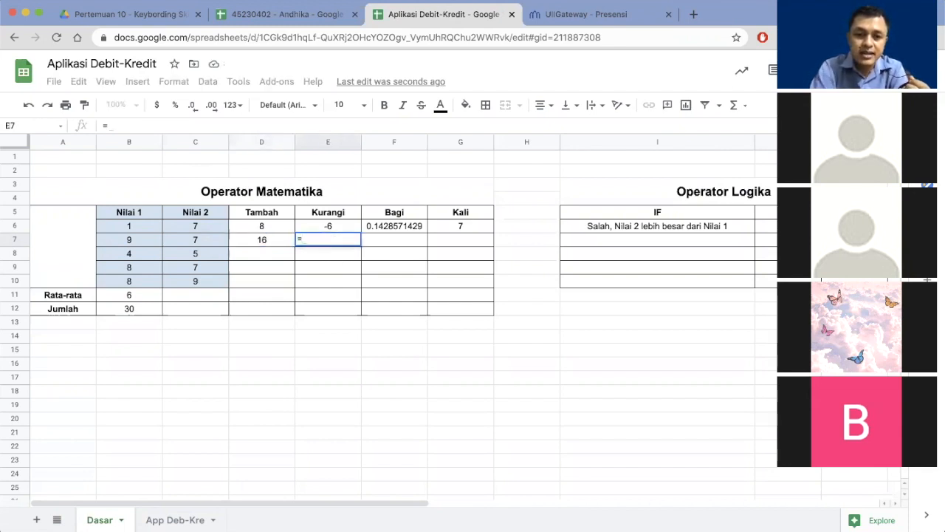
{"action": "left_click", "coordinate": [133, 240]}
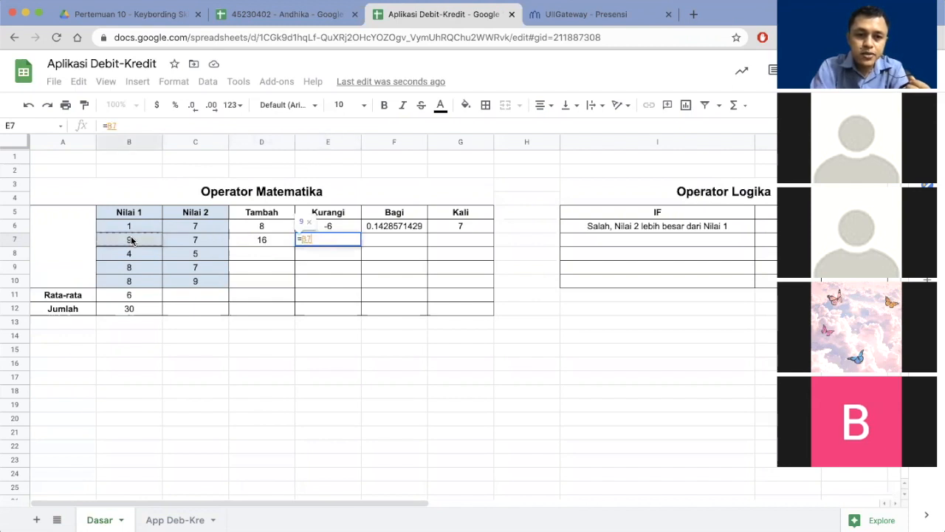
{"action": "type", "text": "-"}
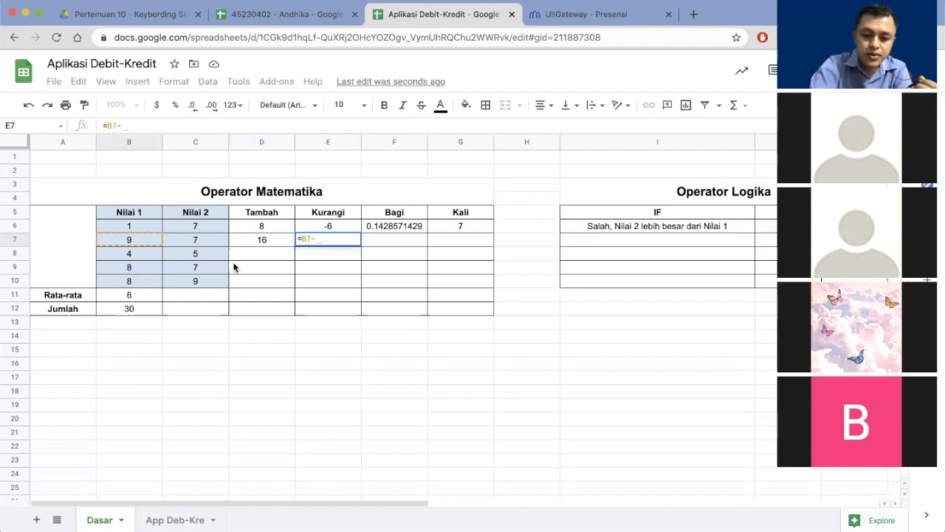
{"action": "type", "text": "c7"}
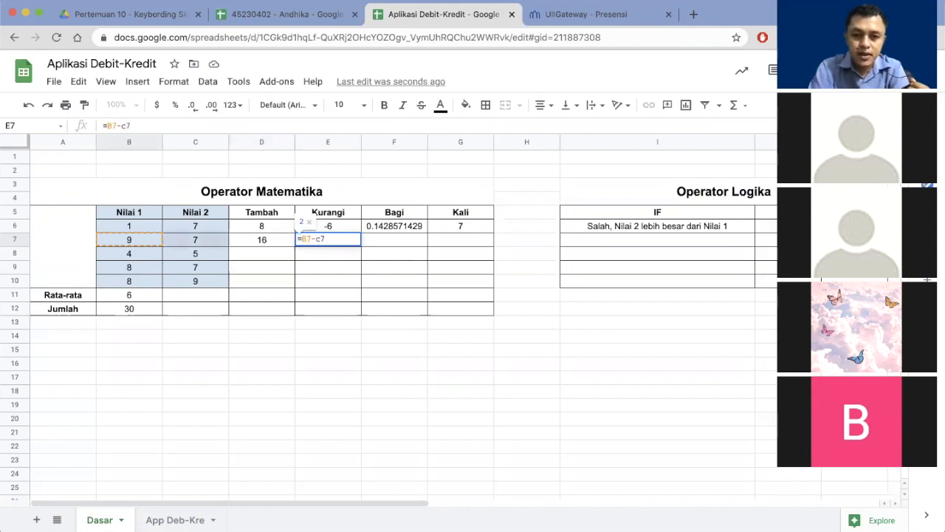
{"action": "key", "text": "Return"}
Enter the division formula =B7/C7 in the Bagi cell F7
{"action": "key", "text": "Right"}
{"action": "key", "text": "Up"}
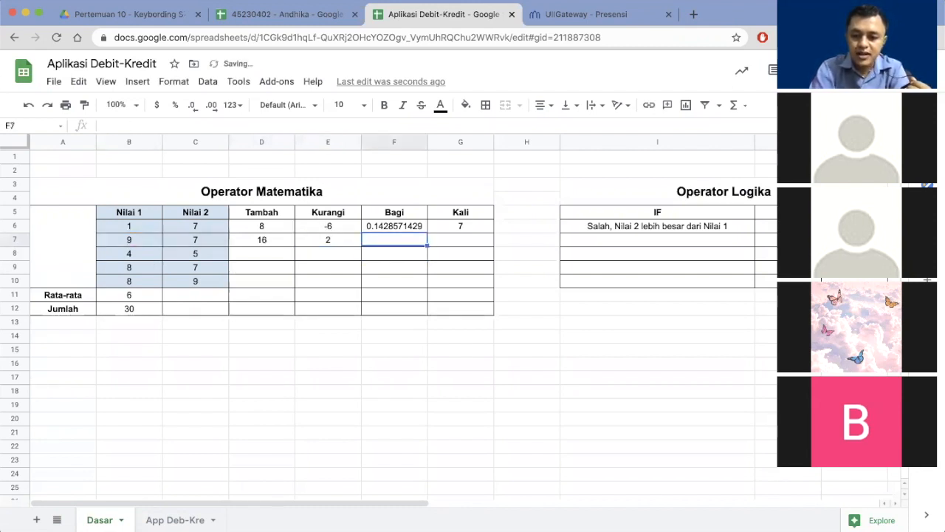
{"action": "type", "text": "="}
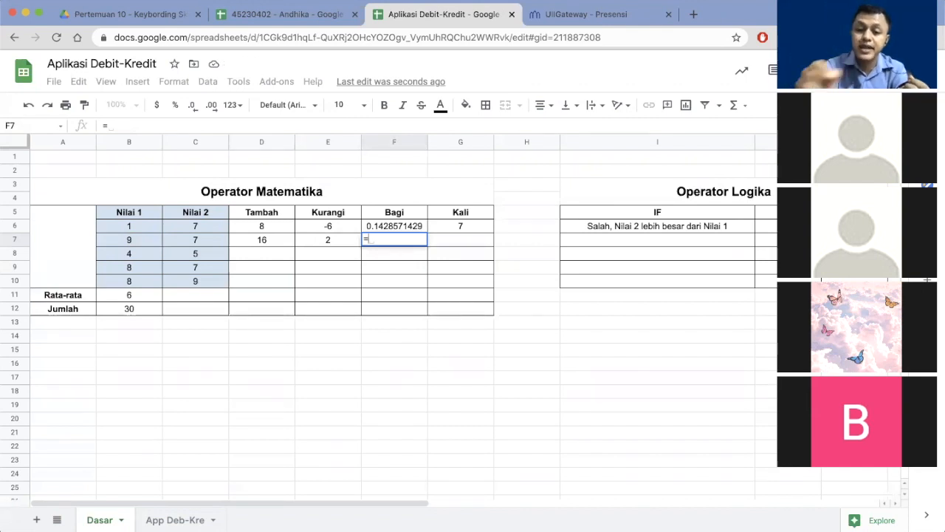
{"action": "left_click", "coordinate": [122, 244]}
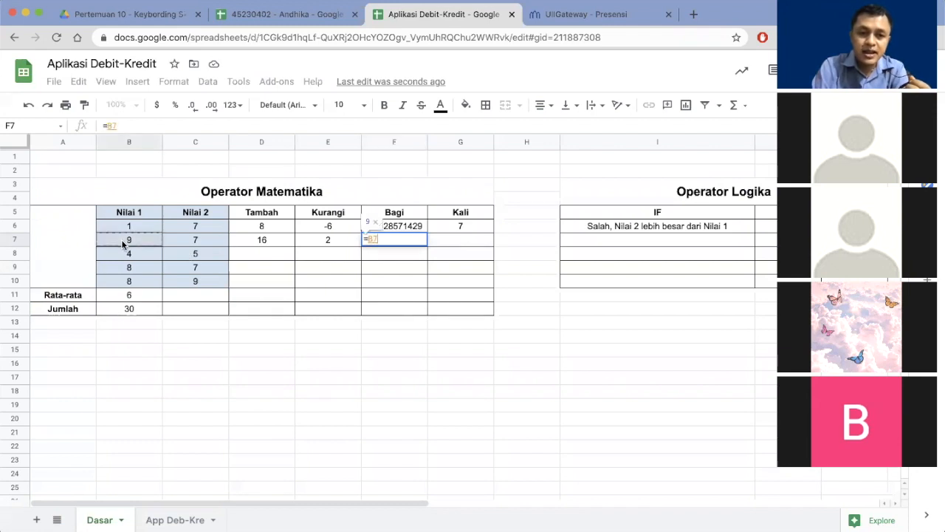
{"action": "type", "text": "/"}
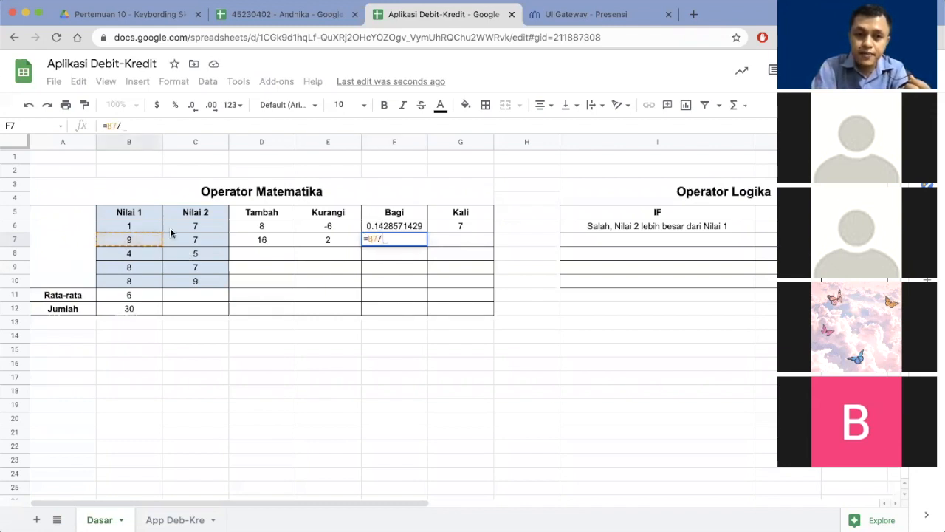
{"action": "left_click", "coordinate": [200, 244]}
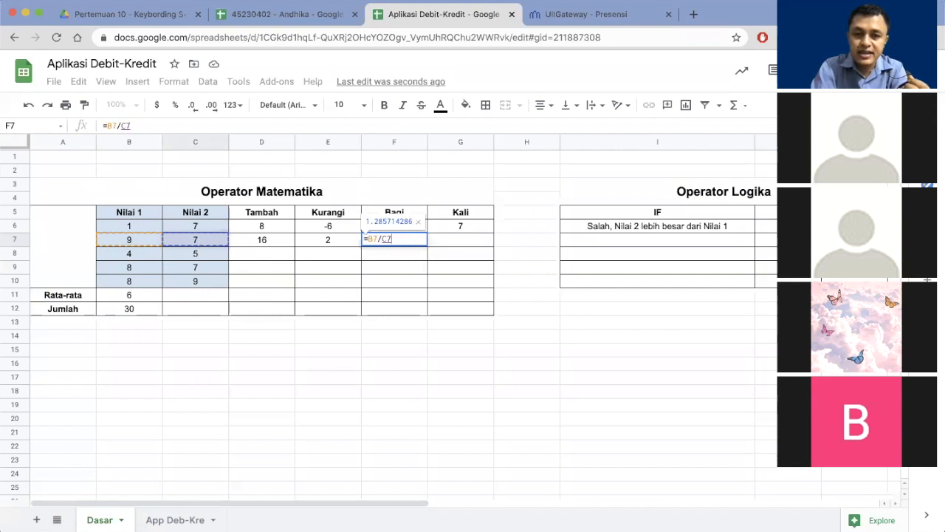
{"action": "key", "text": "Return"}
Enter the multiplication formula =B7*C7 in the Kali cell G7
{"action": "key", "text": "Right"}
{"action": "key", "text": "Up"}
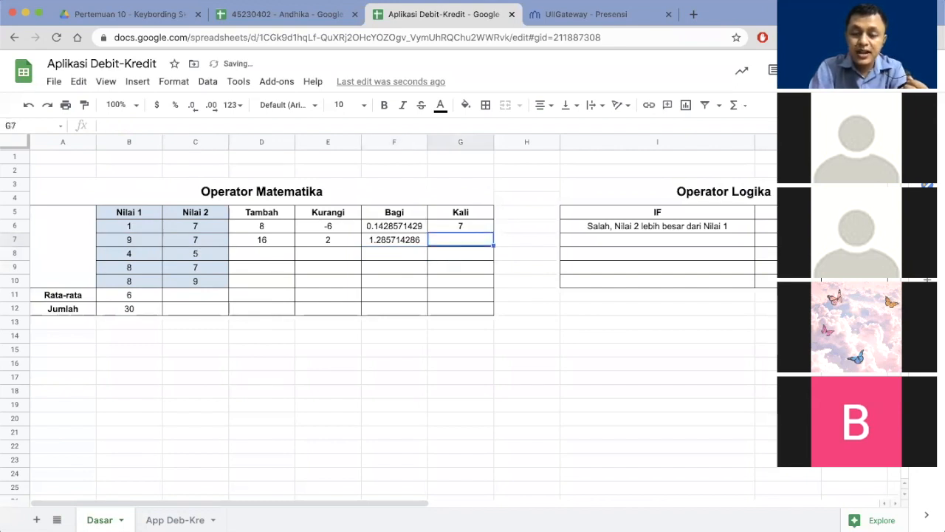
{"action": "type", "text": "="}
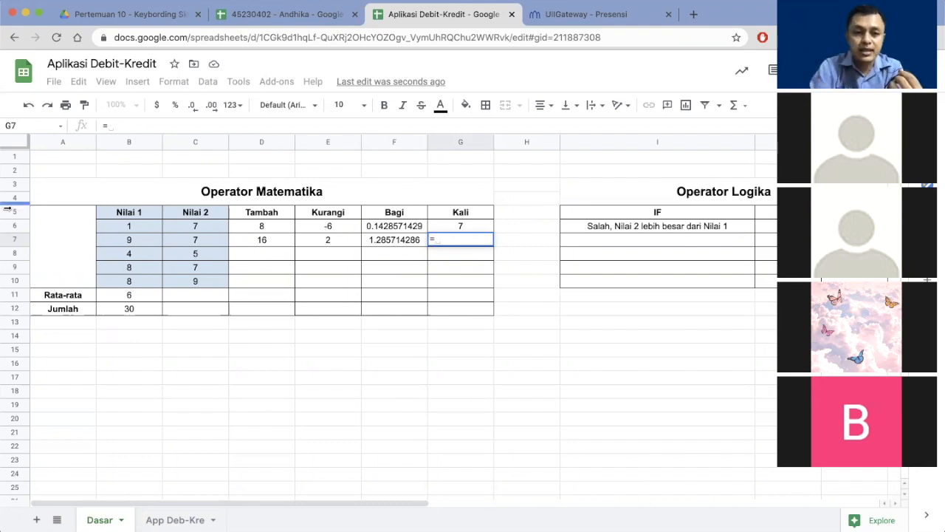
{"action": "left_click", "coordinate": [126, 242]}
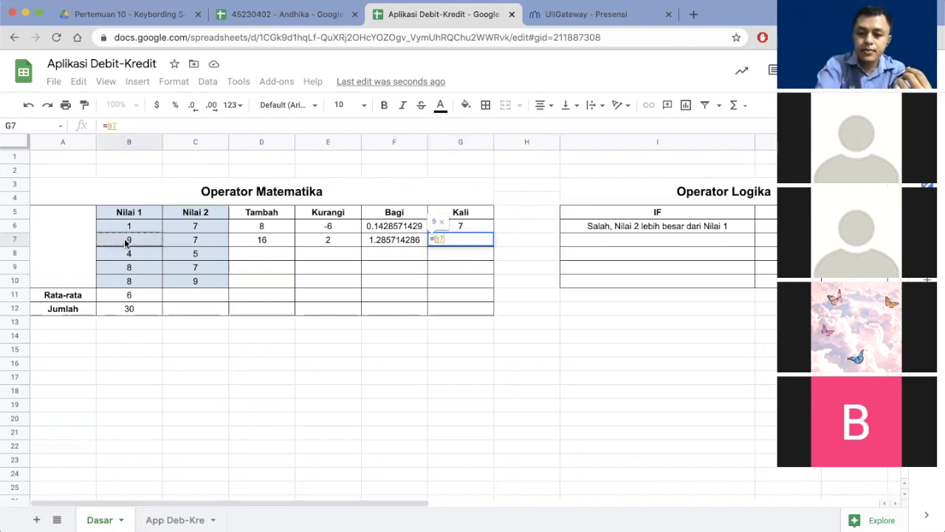
{"action": "type", "text": "*"}
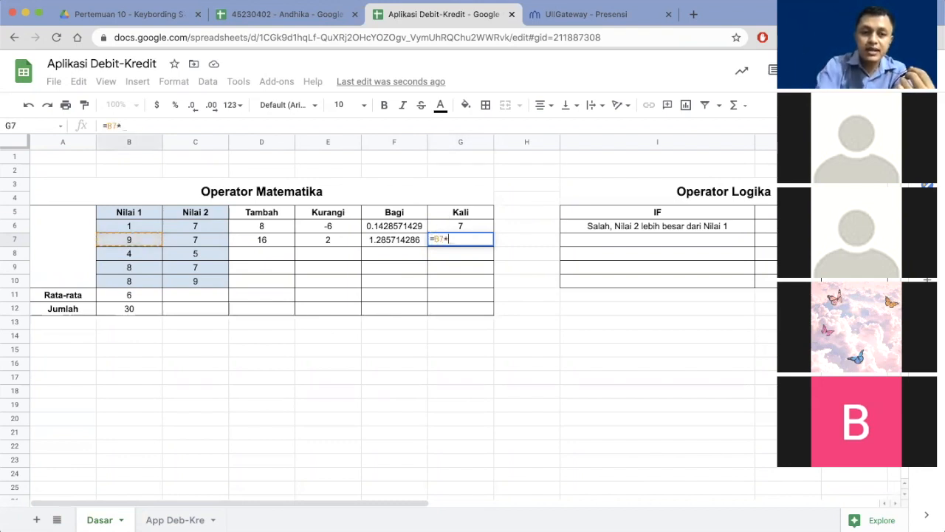
{"action": "left_click", "coordinate": [194, 240]}
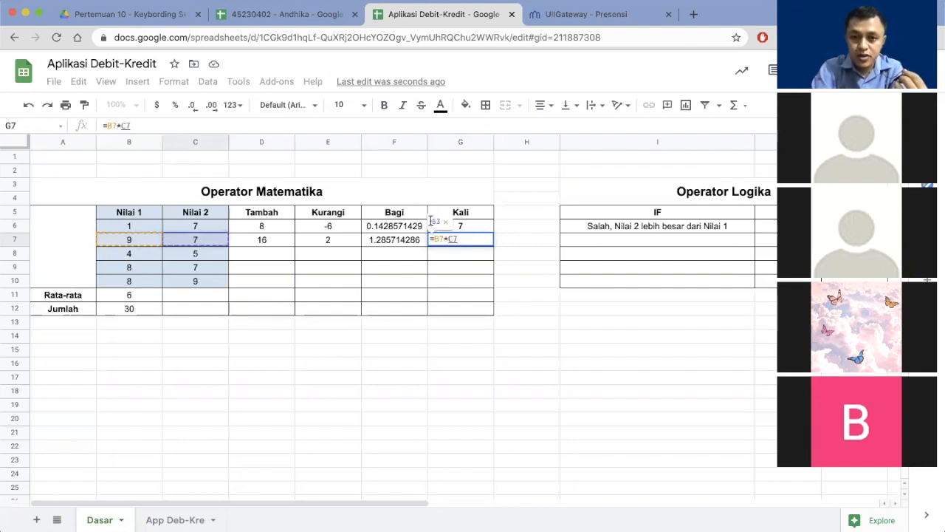
{"action": "key", "text": "Return"}
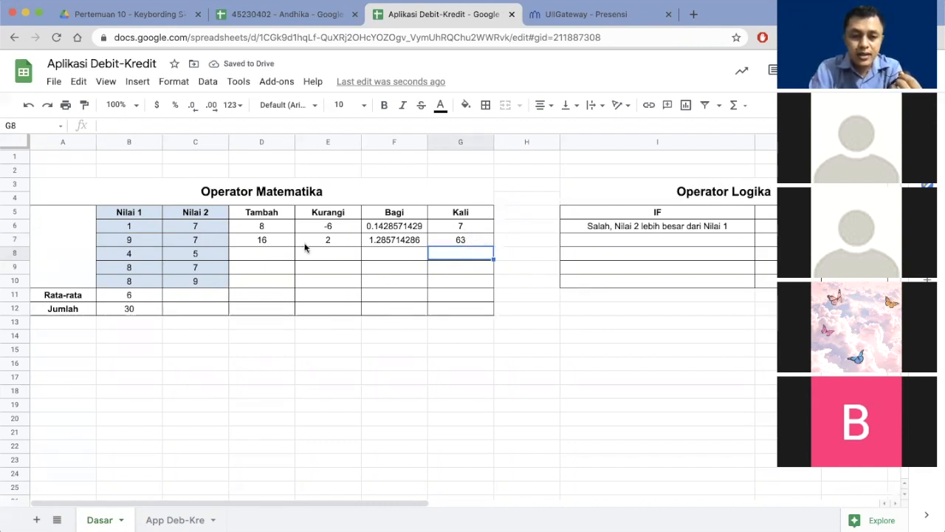
{"action": "left_click", "coordinate": [270, 243]}
{"action": "left_click", "coordinate": [252, 255]}
{"action": "left_click", "coordinate": [253, 266]}
{"action": "left_click", "coordinate": [252, 279]}
{"action": "left_click", "coordinate": [273, 242]}
{"action": "left_click", "coordinate": [274, 256]}
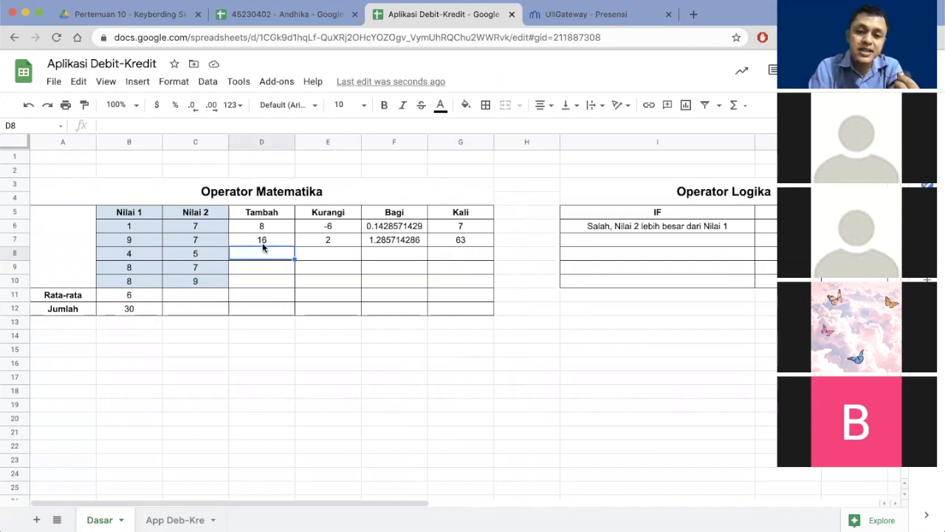
Copy the addition formula from the Tambah cell D7 and paste it into D8
{"action": "left_click", "coordinate": [262, 244]}
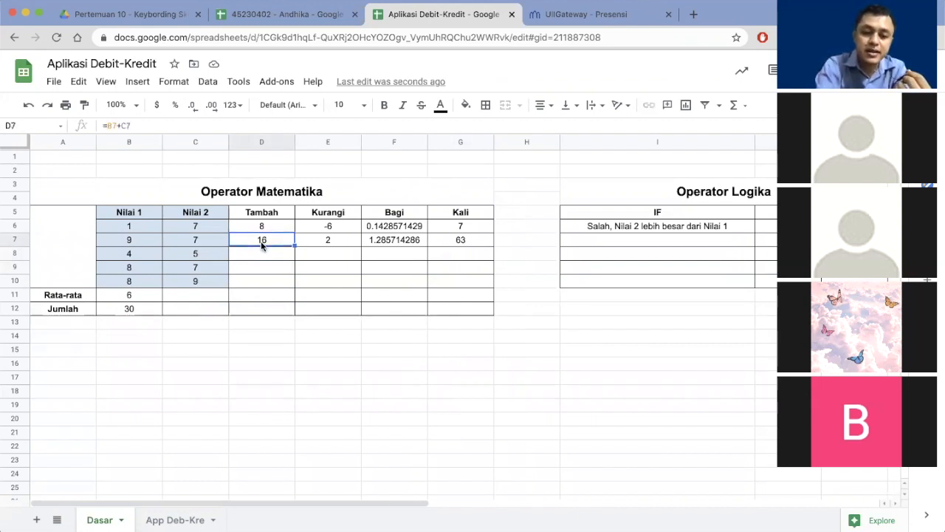
{"action": "key", "text": "ctrl+c"}
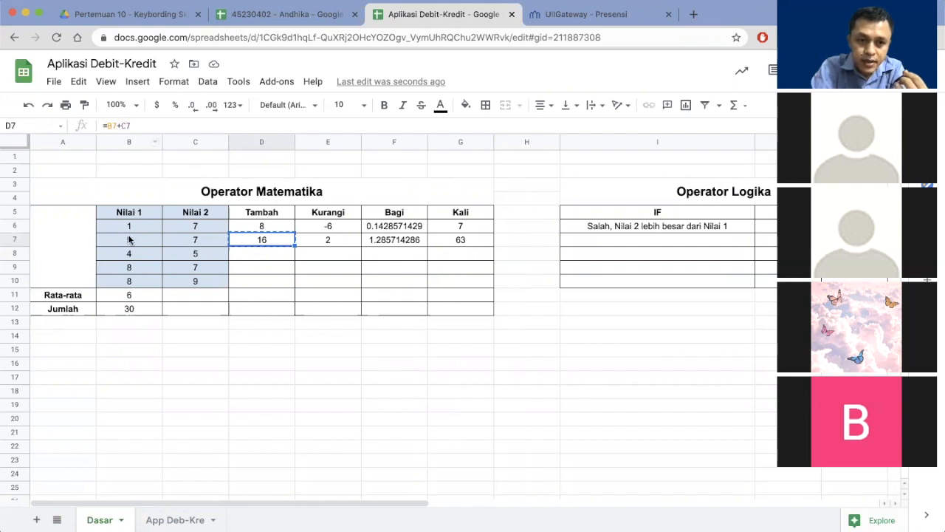
{"action": "left_click", "coordinate": [264, 254]}
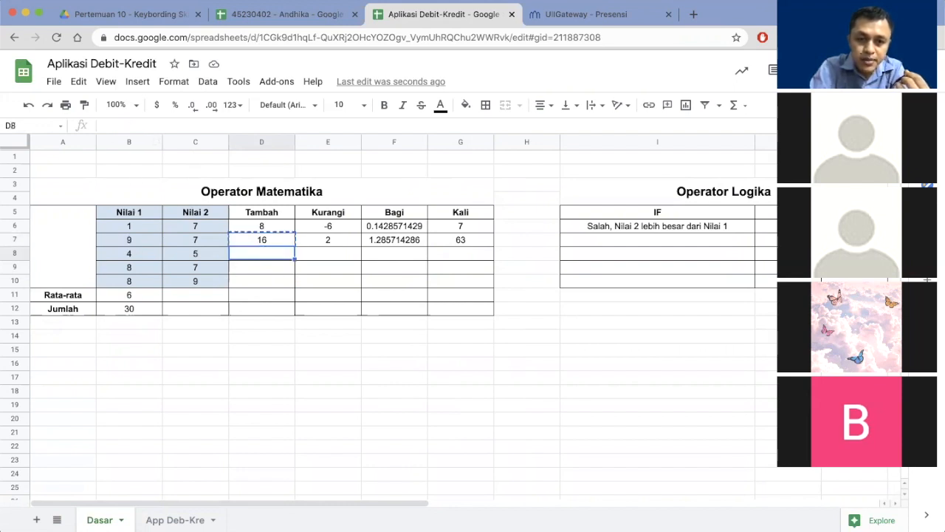
{"action": "right_click", "coordinate": [266, 241]}
{"action": "left_click", "coordinate": [316, 141]}
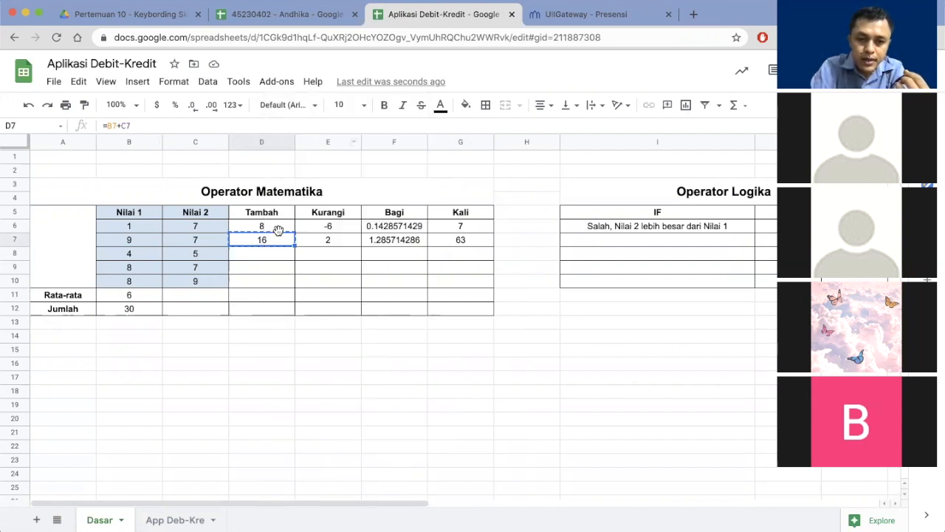
{"action": "left_click", "coordinate": [260, 256]}
{"action": "right_click", "coordinate": [261, 258]}
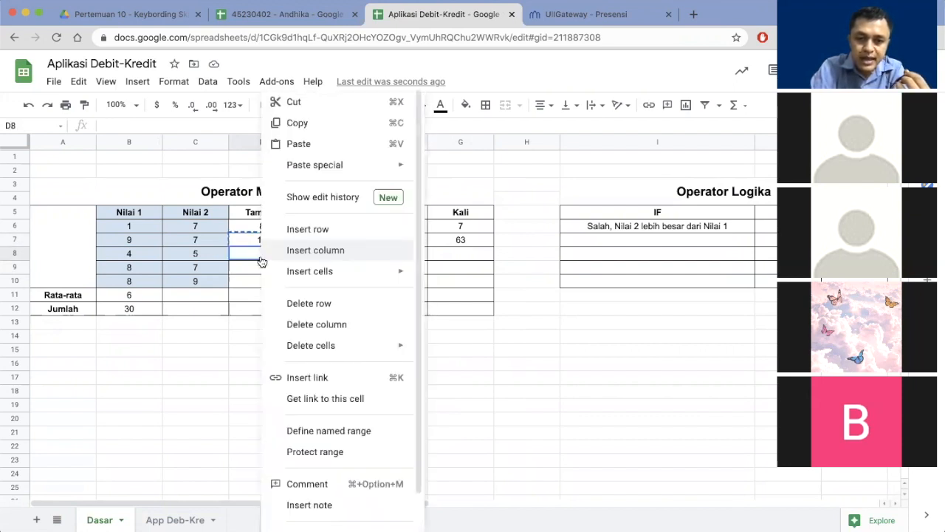
{"action": "left_click", "coordinate": [318, 144]}
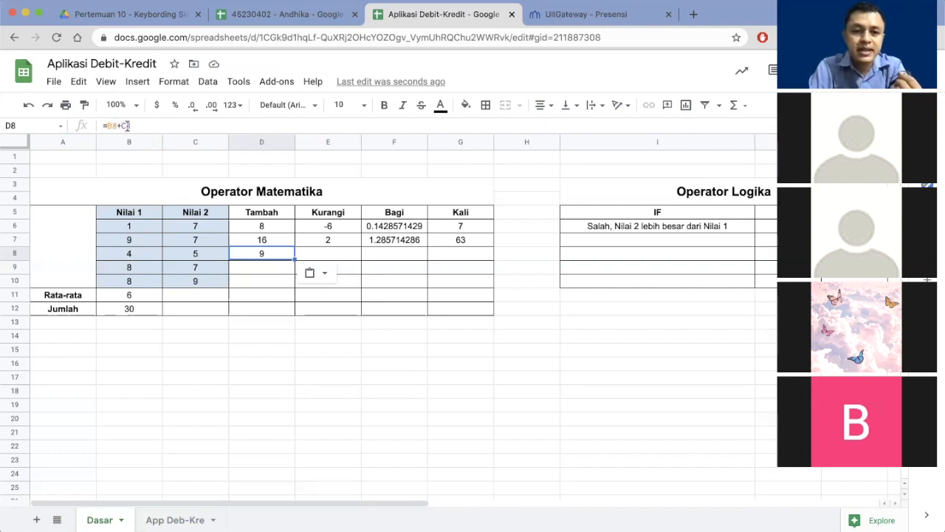
Clear the pasted addition formula from cell D8
{"action": "left_click", "coordinate": [259, 279]}
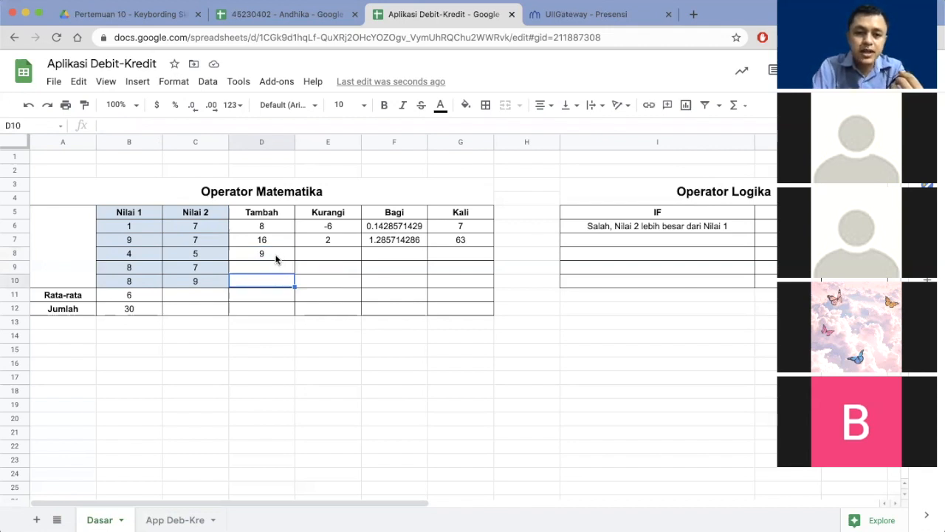
{"action": "left_click", "coordinate": [276, 257]}
{"action": "key", "text": "Delete"}
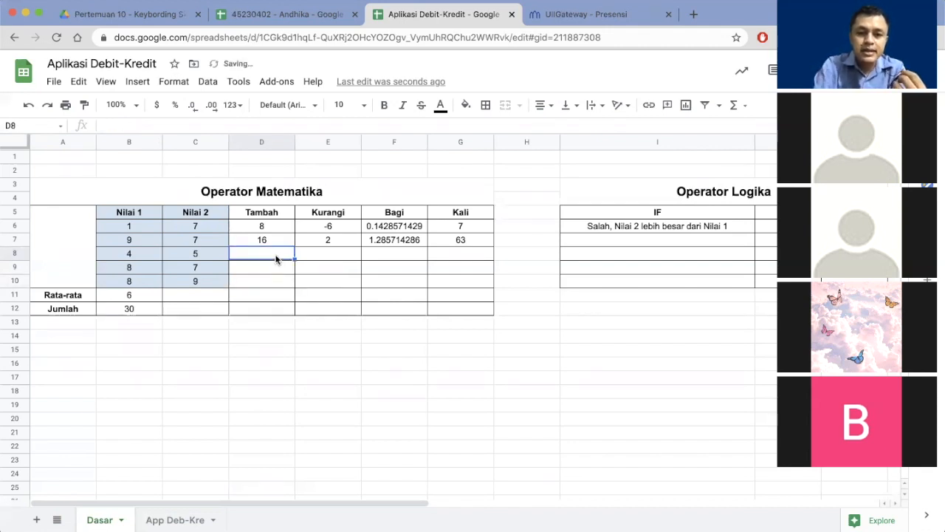
Fill the Tambah formula from D7 down through D10 and check the adjusted references in D8
{"action": "left_click", "coordinate": [265, 244]}
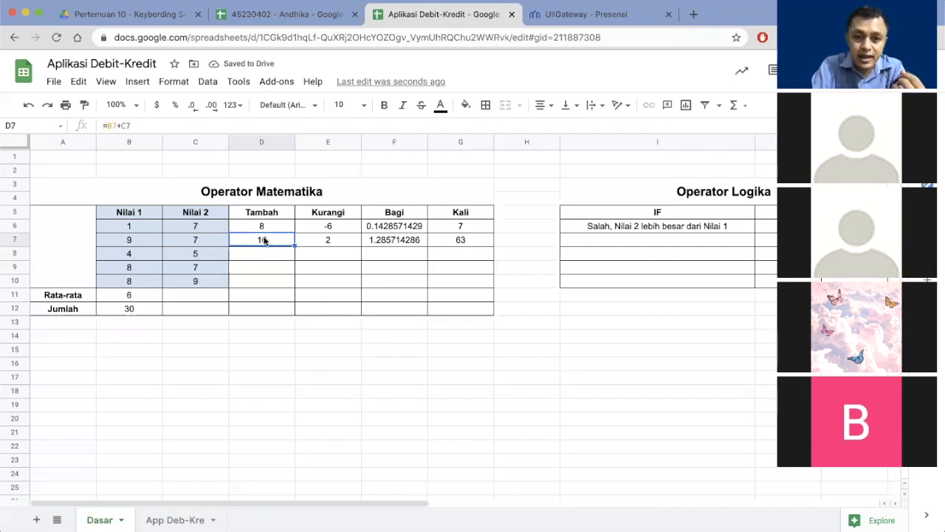
{"action": "left_click", "coordinate": [263, 226]}
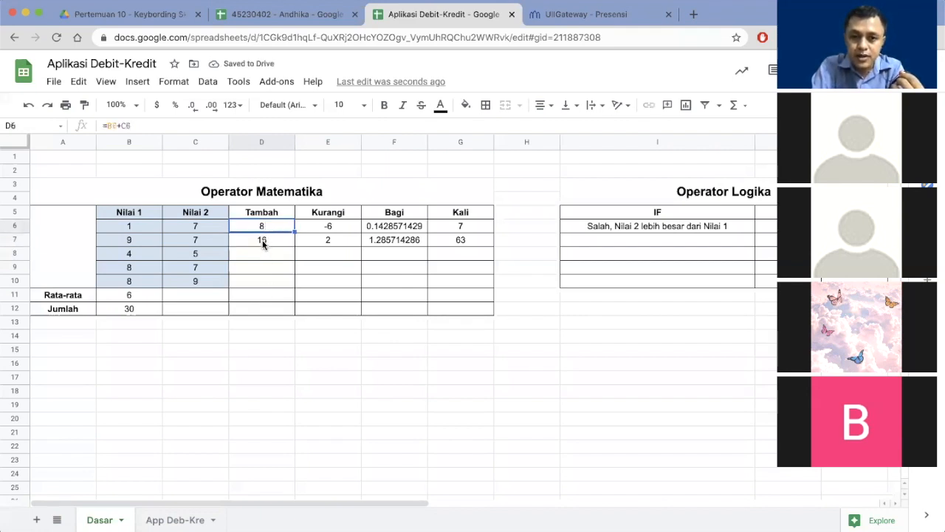
{"action": "left_click", "coordinate": [263, 243]}
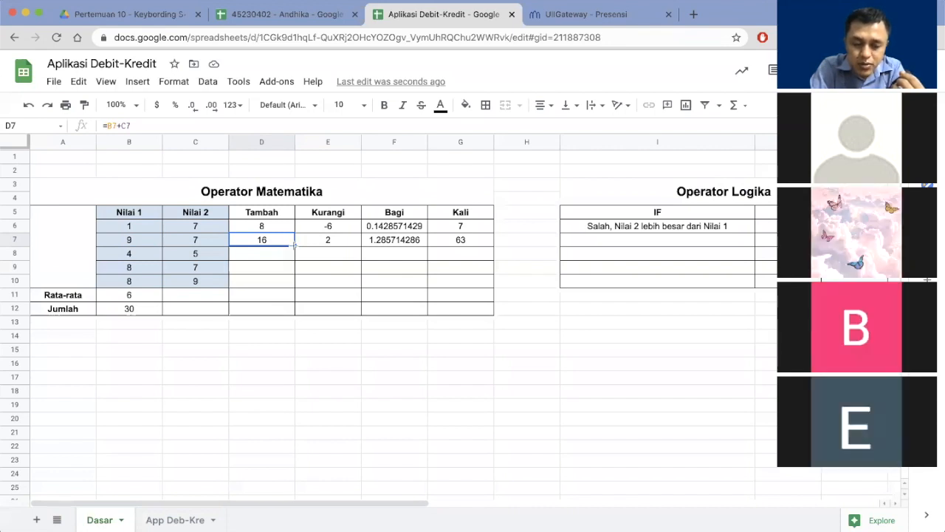
{"action": "left_click_drag", "start_coordinate": [294, 246], "coordinate": [291, 282]}
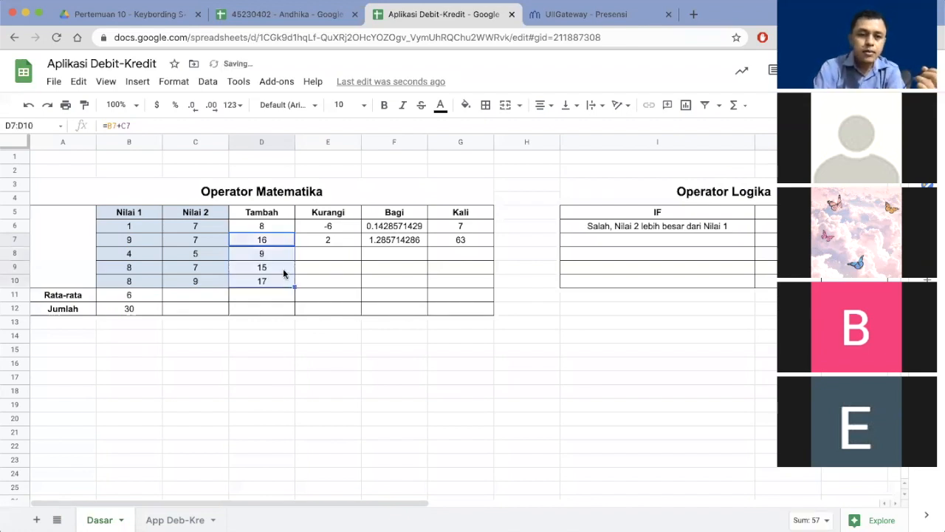
{"action": "left_click", "coordinate": [264, 256]}
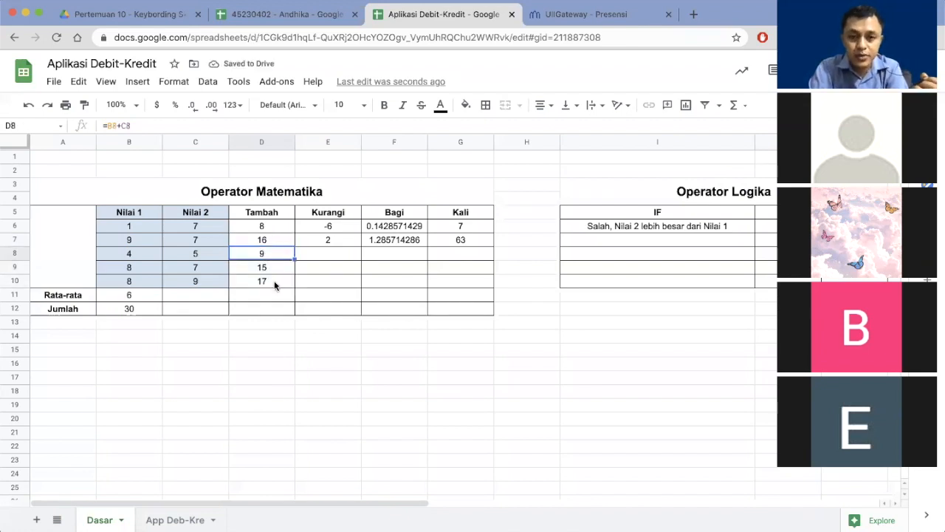
{"action": "left_click", "coordinate": [341, 237]}
{"action": "left_click_drag", "start_coordinate": [360, 246], "coordinate": [360, 259]}
{"action": "key", "text": "super+z"}
Fill the row 7 formulas of the Kurangi, Bagi and Kali columns down through row 10
{"action": "left_click", "coordinate": [331, 242]}
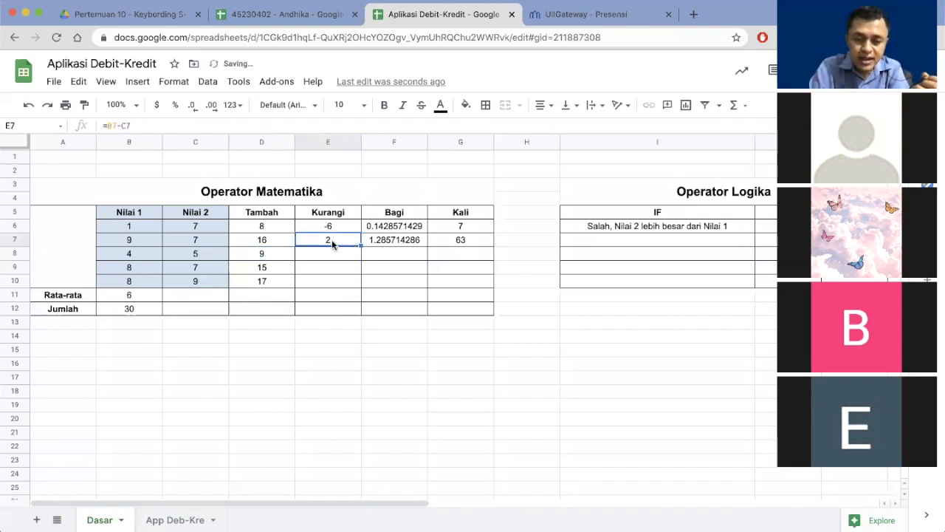
{"action": "left_click_drag", "start_coordinate": [332, 243], "coordinate": [361, 285]}
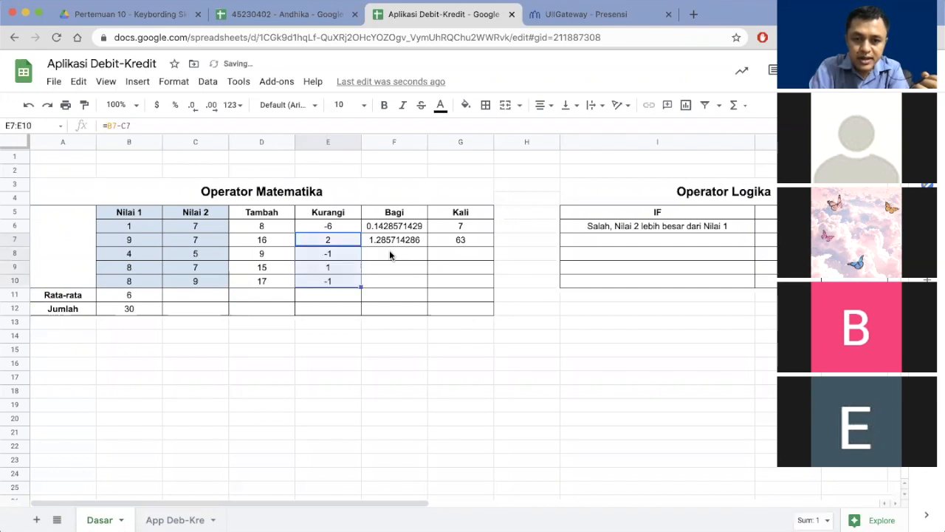
{"action": "left_click", "coordinate": [408, 247]}
{"action": "left_click_drag", "start_coordinate": [427, 245], "coordinate": [428, 281]}
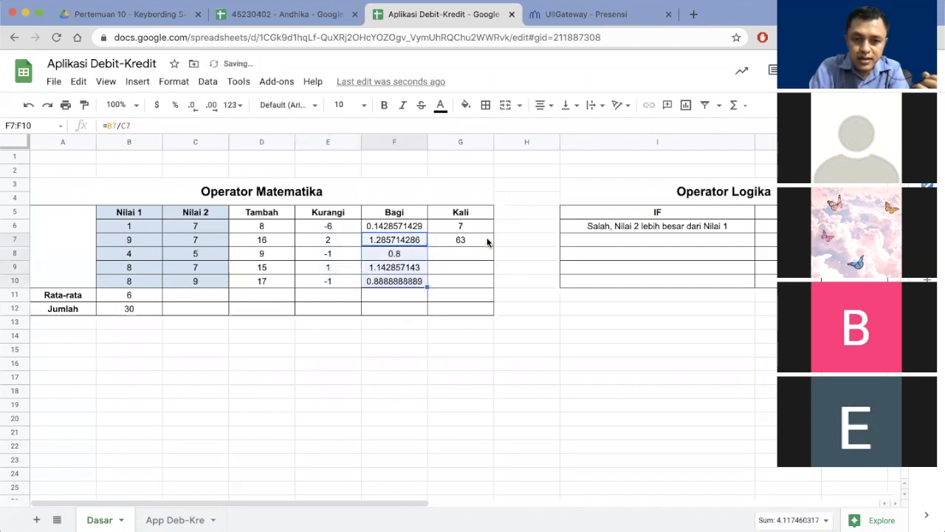
{"action": "left_click", "coordinate": [475, 241]}
{"action": "left_click_drag", "start_coordinate": [493, 246], "coordinate": [492, 279]}
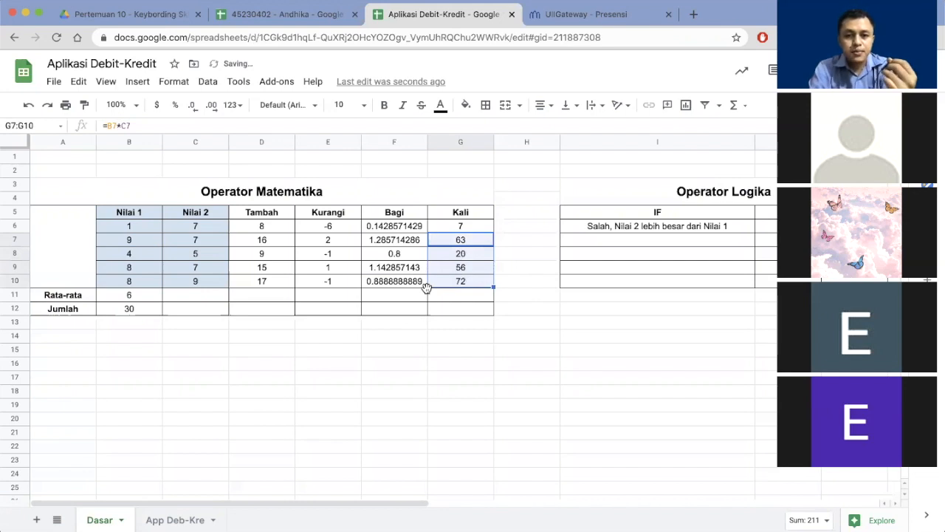
Calculate the average of Nilai 2 in Rata-rata cell C11 with =average(C6:C10)
{"action": "left_click", "coordinate": [358, 295]}
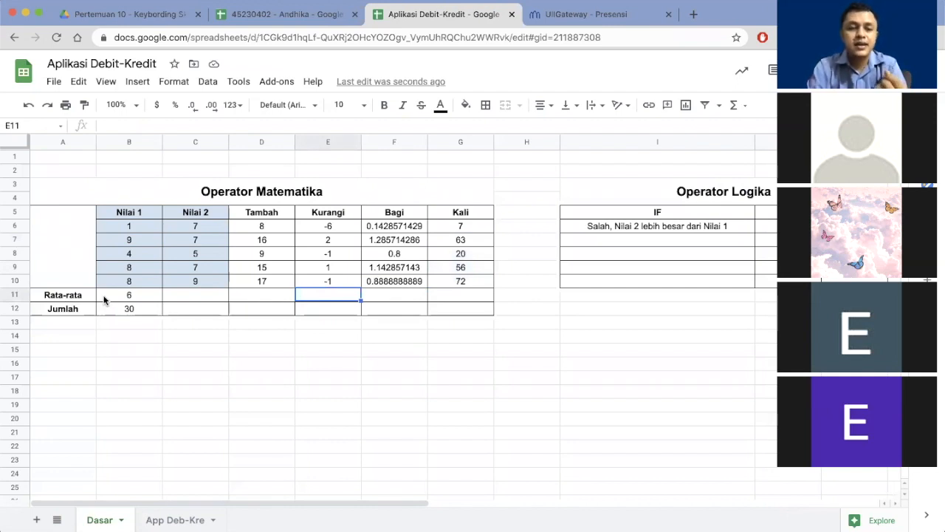
{"action": "left_click", "coordinate": [199, 297]}
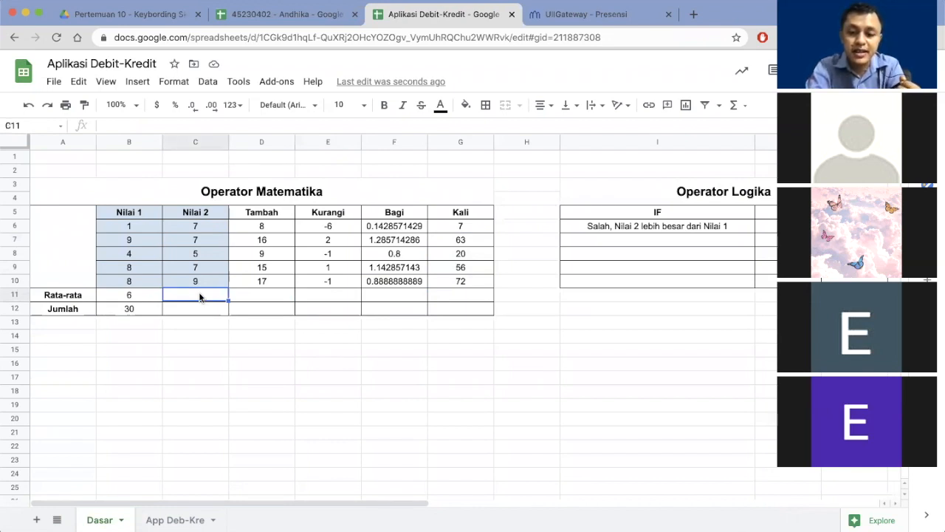
{"action": "type", "text": "="}
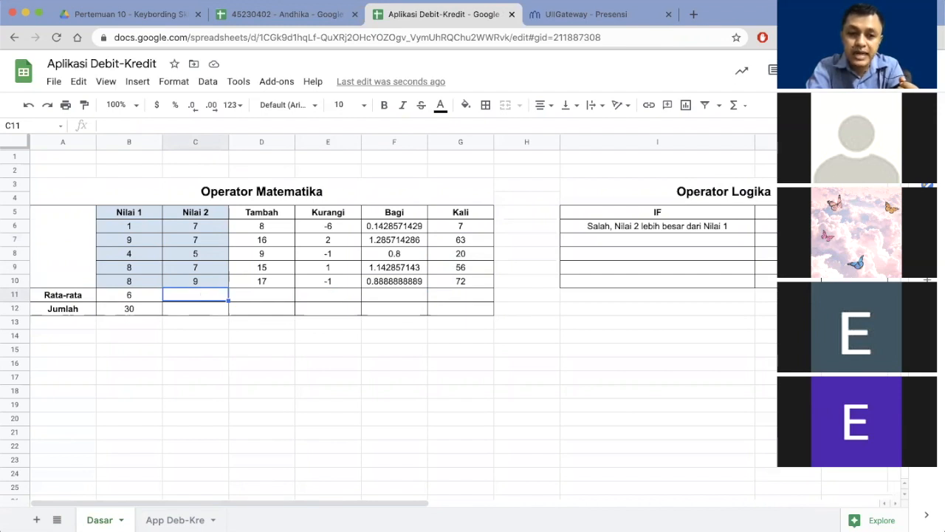
{"action": "type", "text": "av"}
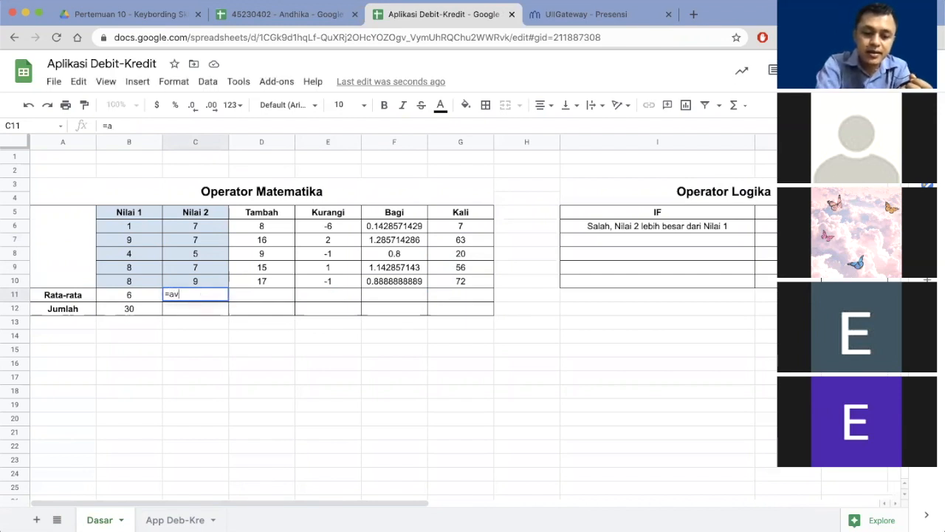
{"action": "type", "text": "erage"}
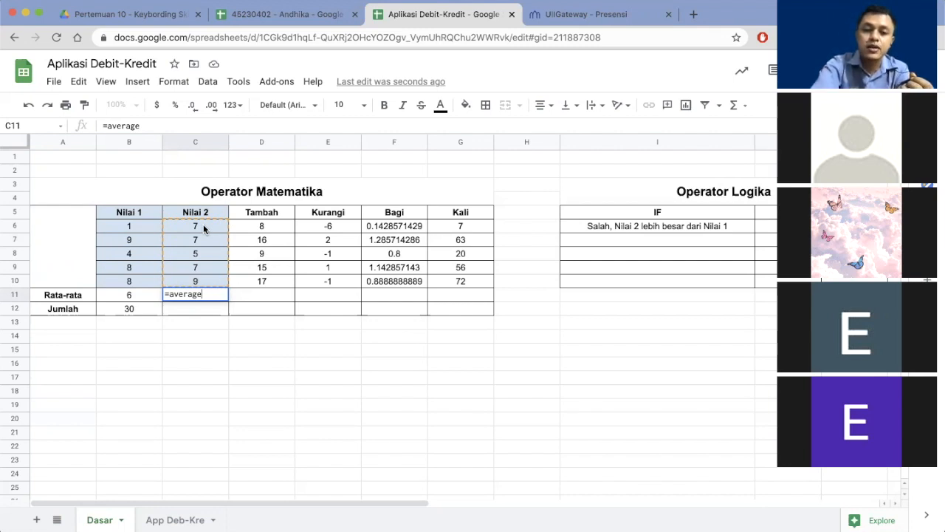
{"action": "type", "text": "("}
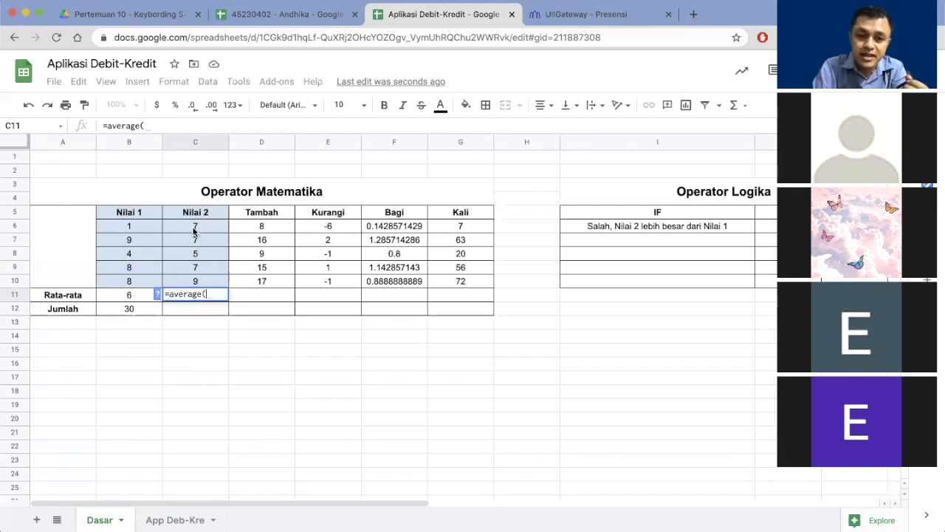
{"action": "left_click_drag", "start_coordinate": [194, 232], "coordinate": [196, 281]}
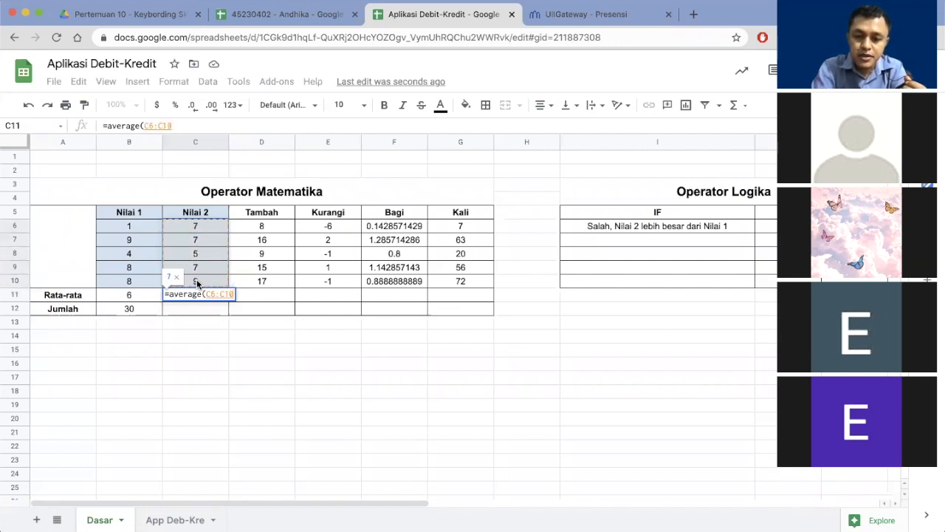
{"action": "type", "text": ")"}
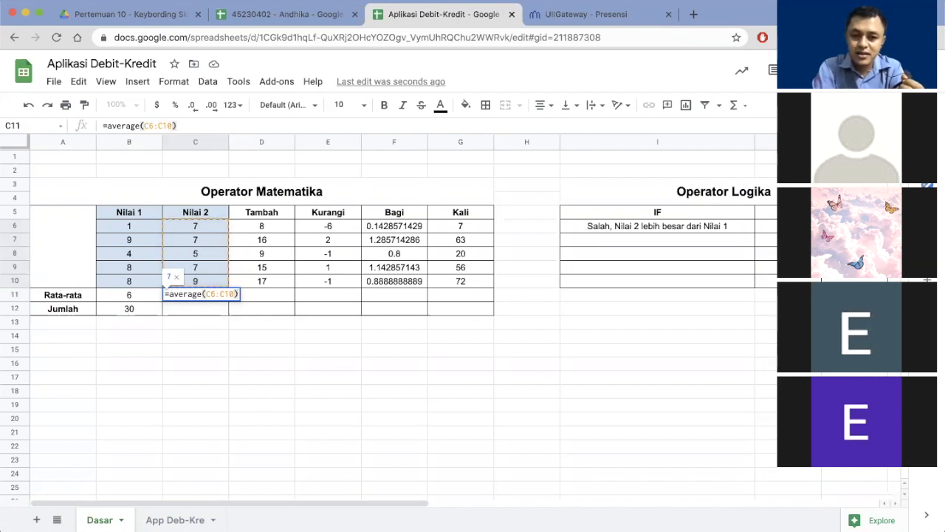
{"action": "key", "text": "Return"}
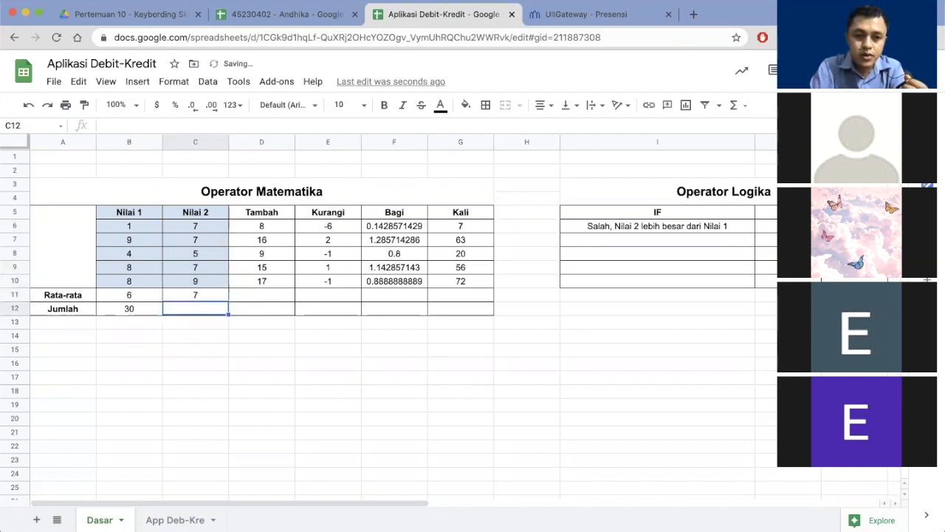
{"action": "left_click", "coordinate": [195, 295]}
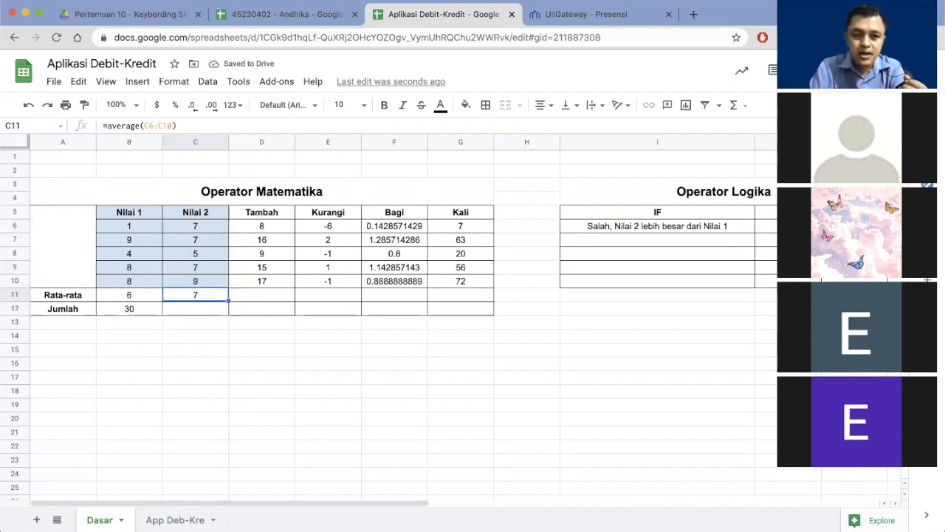
Calculate the total of Nilai 2 in Jumlah cell C12 with =sum(C6:C10)
{"action": "left_click", "coordinate": [196, 311]}
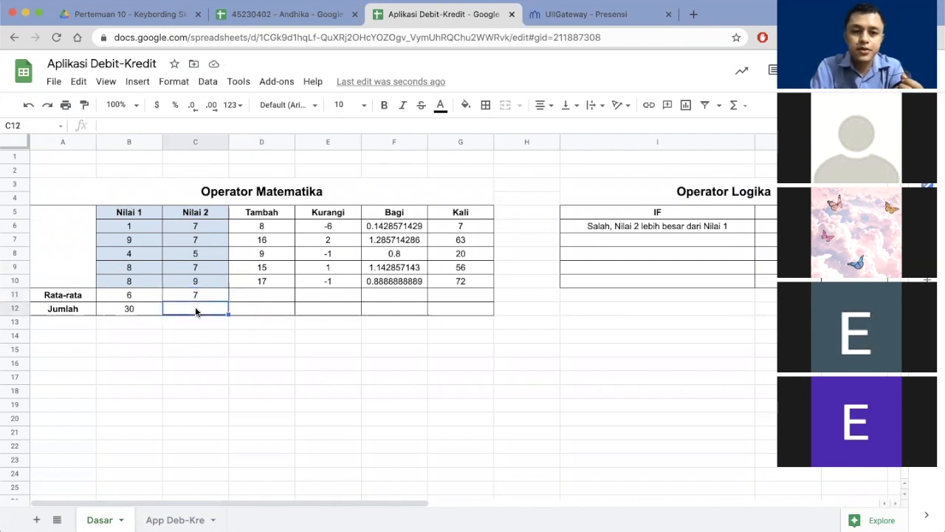
{"action": "type", "text": "="}
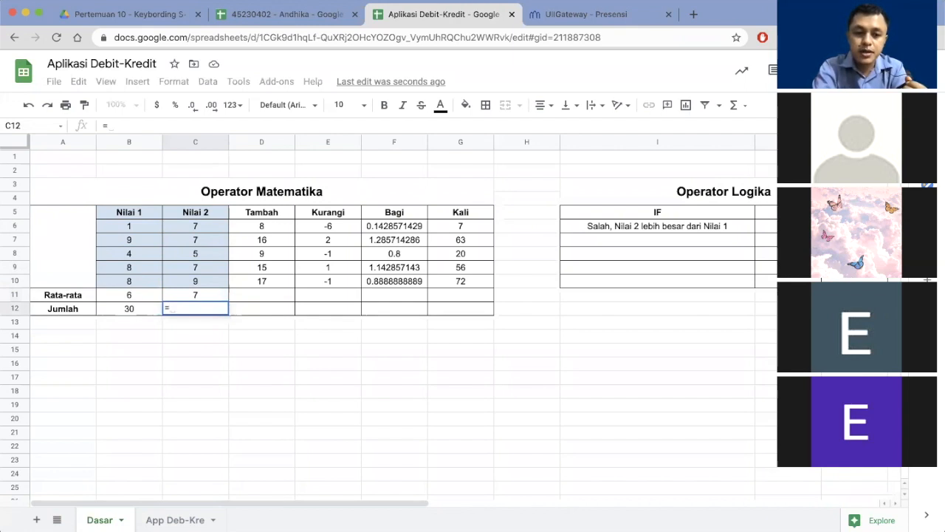
{"action": "type", "text": "sum"}
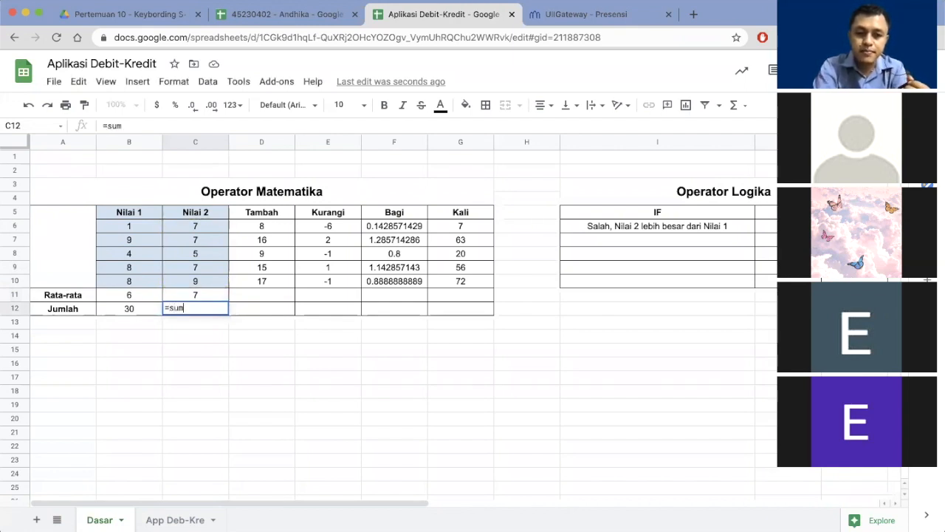
{"action": "type", "text": "("}
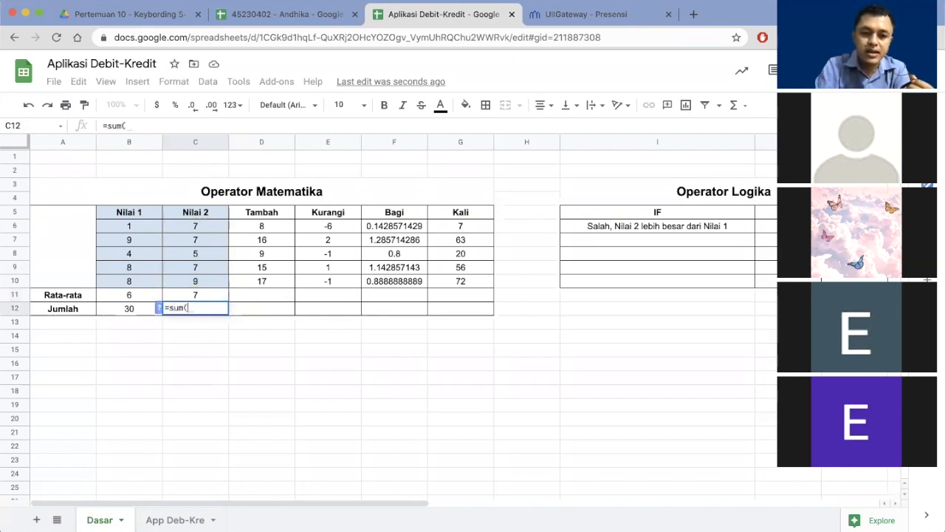
{"action": "left_click", "coordinate": [200, 229]}
{"action": "left_click_drag", "start_coordinate": [200, 242], "coordinate": [204, 281]}
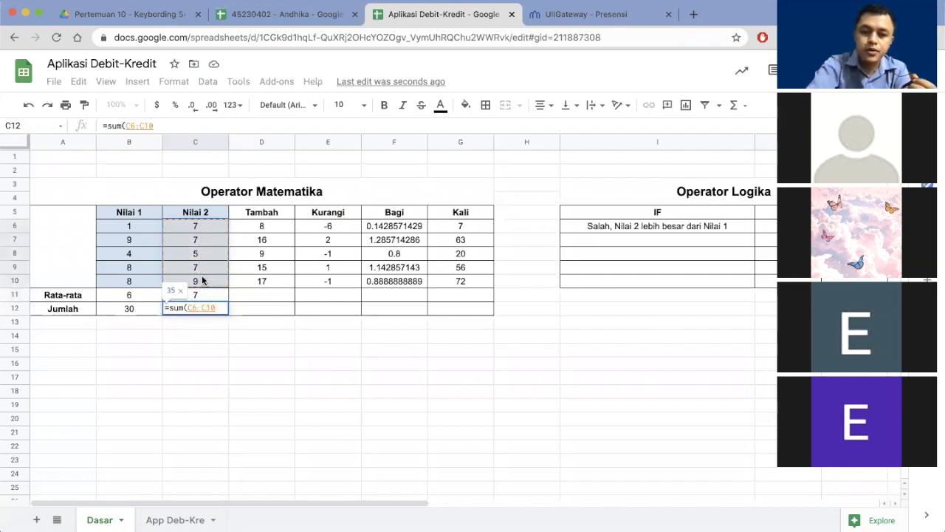
{"action": "type", "text": ")"}
{"action": "key", "text": "Return"}
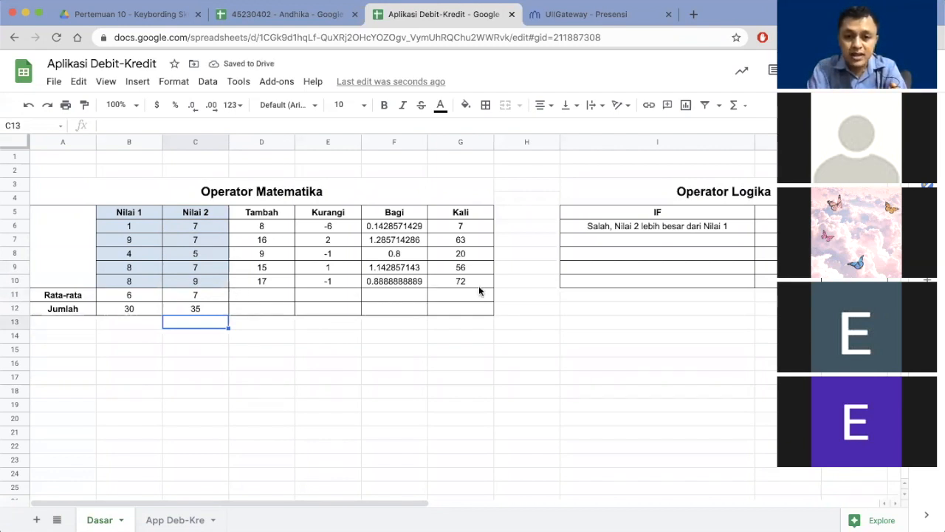
Fill the Rata-rata and Jumlah formulas from column C across to the Kali column G
{"action": "left_click", "coordinate": [202, 295]}
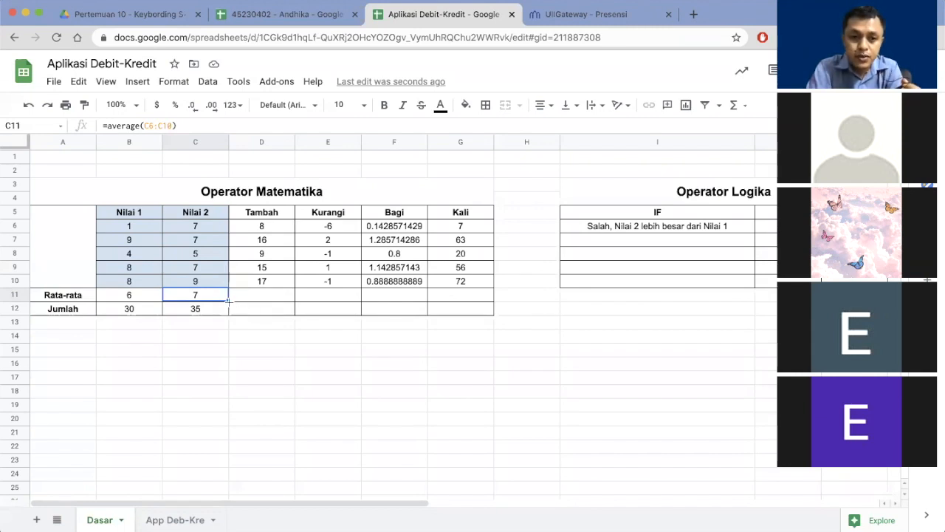
{"action": "left_click_drag", "start_coordinate": [229, 301], "coordinate": [459, 298]}
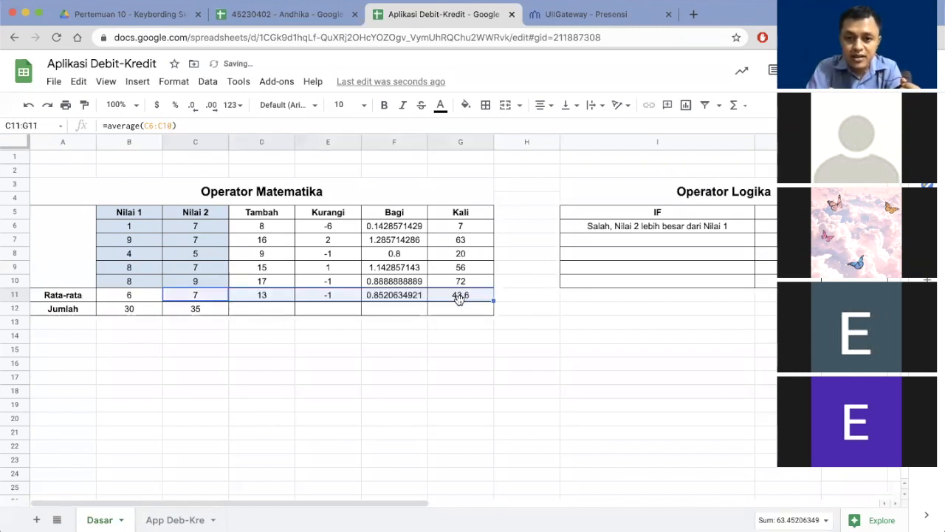
{"action": "left_click", "coordinate": [204, 311]}
{"action": "left_click_drag", "start_coordinate": [228, 313], "coordinate": [471, 319]}
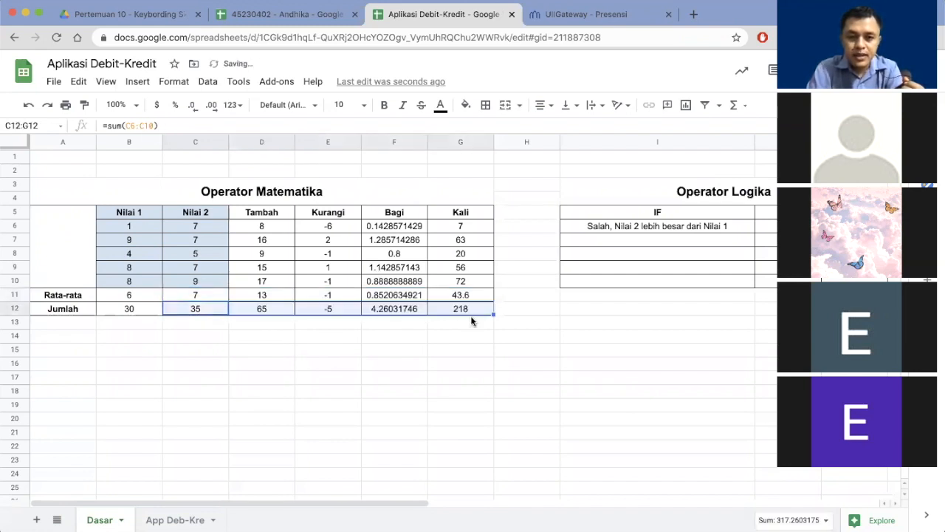
{"action": "left_click", "coordinate": [486, 367]}
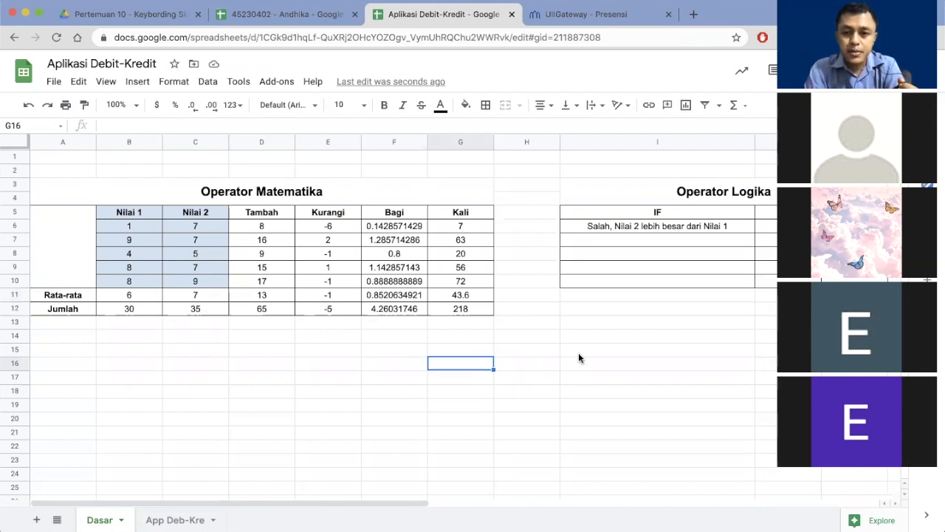
Fill the IF, AND and OR formulas of the Operator Logika table from row 6 down to row 7
{"action": "scroll", "coordinate": [579, 353], "scroll_direction": "right", "scroll_amount": 5}
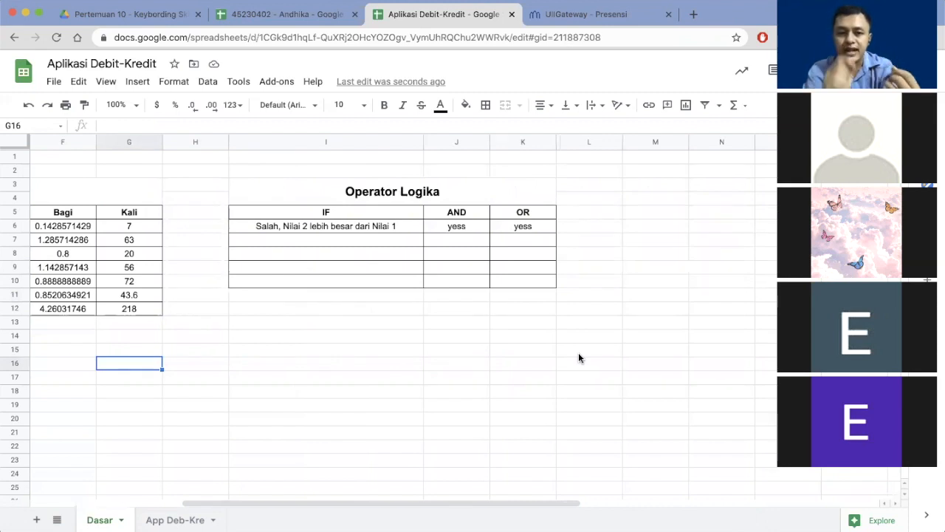
{"action": "left_click", "coordinate": [366, 227]}
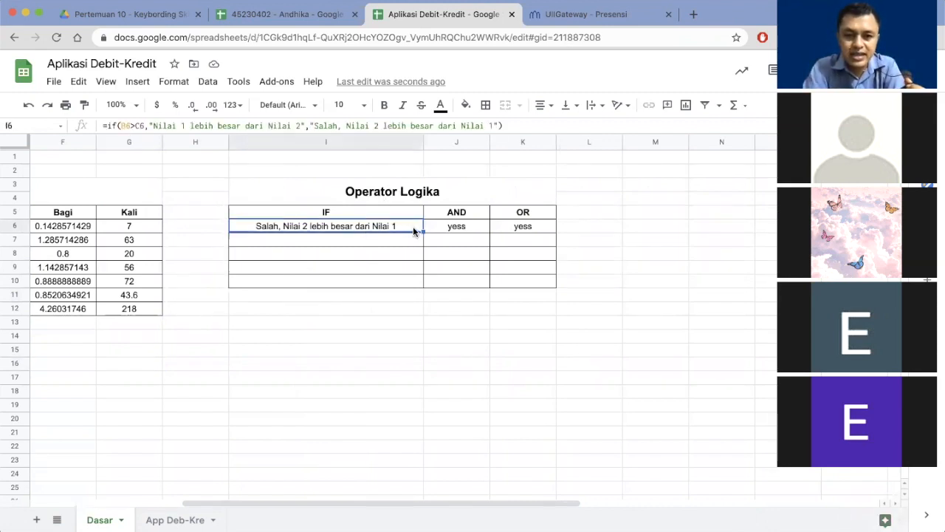
{"action": "left_click_drag", "start_coordinate": [422, 229], "coordinate": [423, 242]}
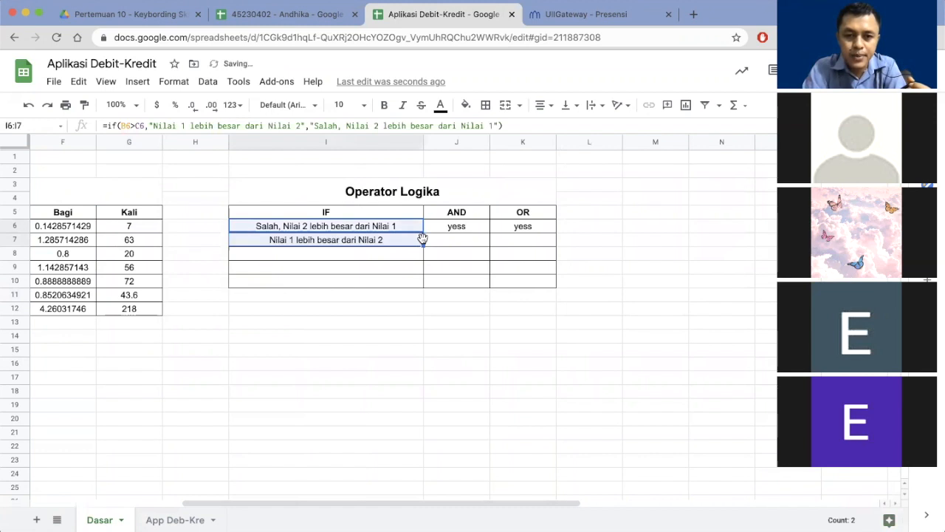
{"action": "left_click", "coordinate": [471, 231]}
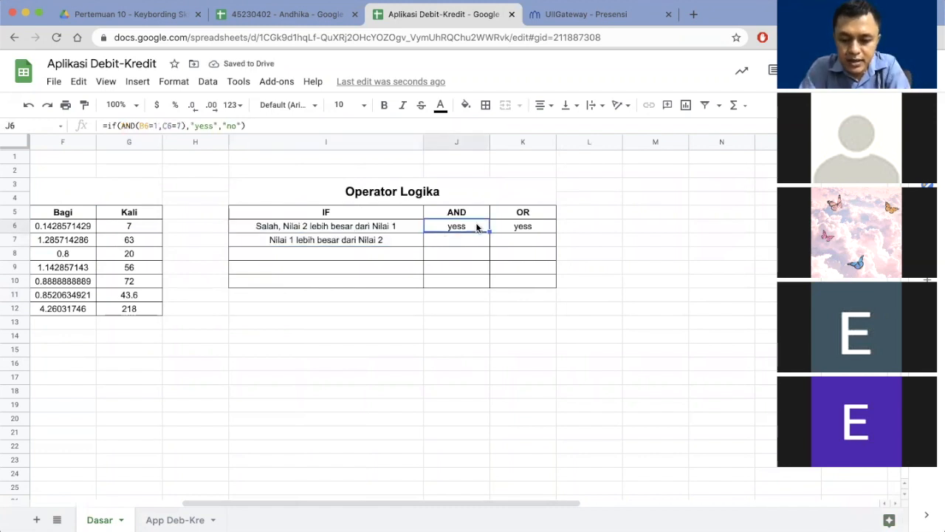
{"action": "left_click", "coordinate": [518, 229], "text": "shift"}
{"action": "left_click_drag", "start_coordinate": [556, 233], "coordinate": [555, 243]}
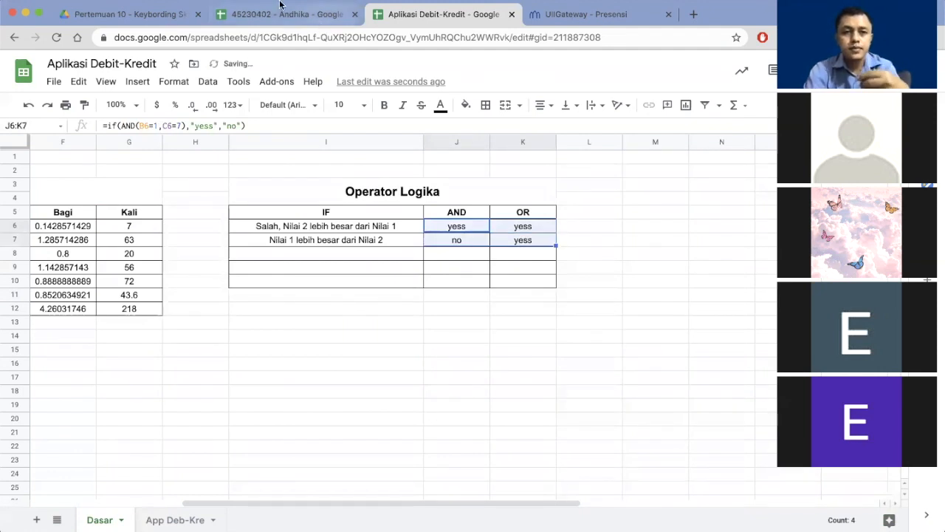
{"action": "left_click", "coordinate": [359, 295]}
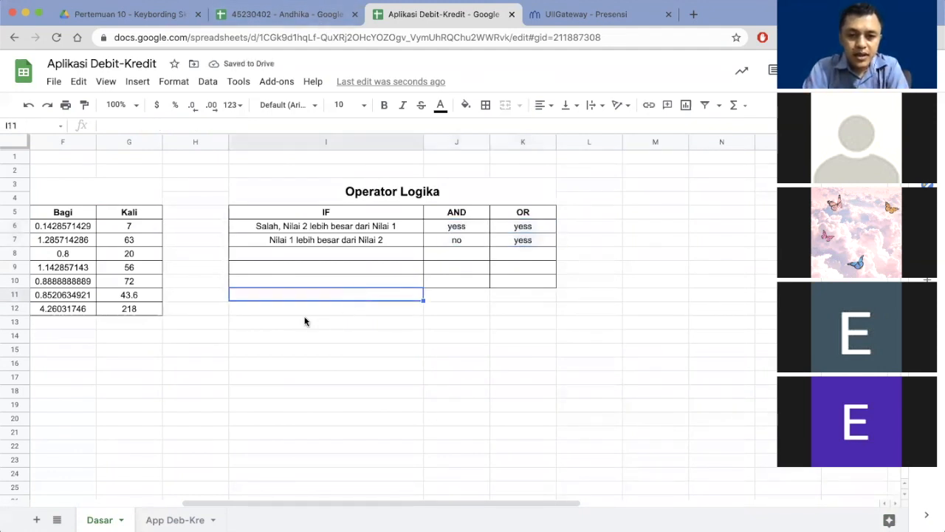
Review the IF, AND and OR column headings of the Operator Logika table
{"action": "scroll", "coordinate": [306, 321], "scroll_direction": "left", "scroll_amount": 2}
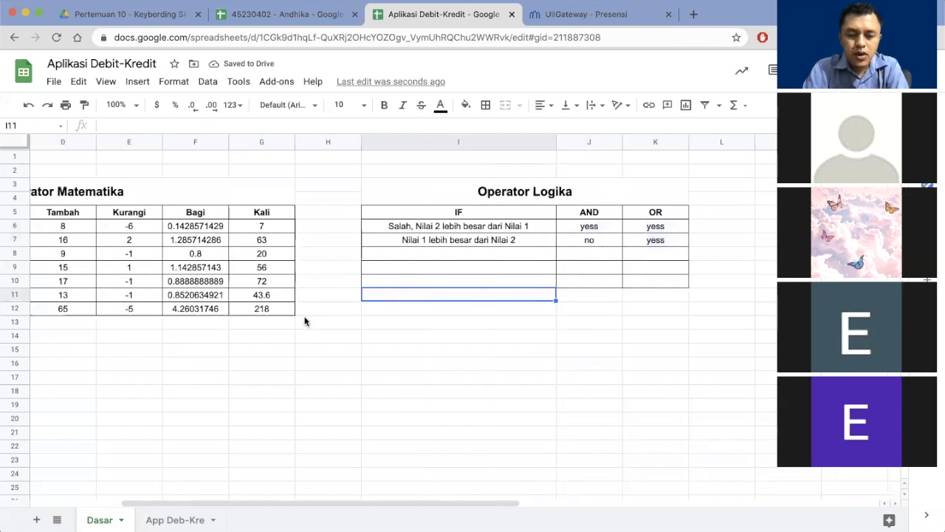
{"action": "left_click", "coordinate": [399, 176]}
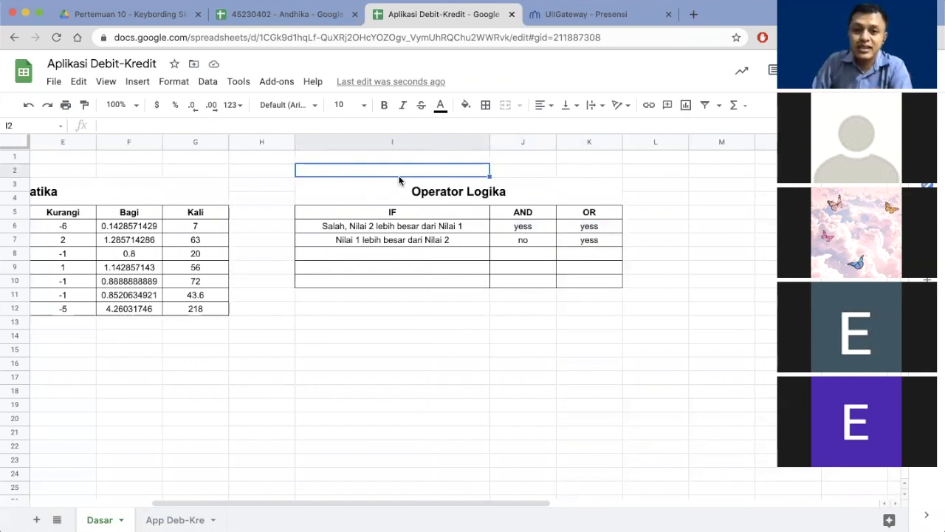
{"action": "left_click", "coordinate": [400, 213]}
{"action": "key", "text": "Right"}
{"action": "key", "text": "Left"}
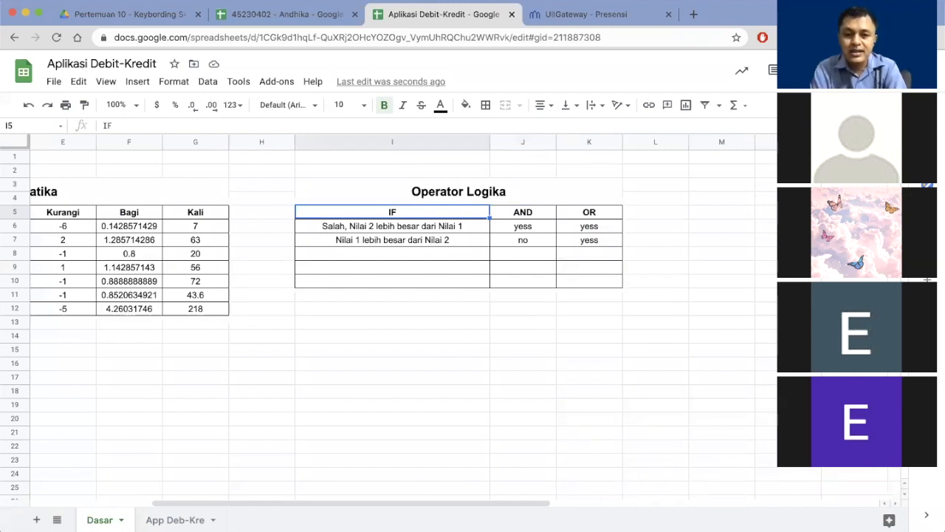
{"action": "key", "text": "Right"}
{"action": "key", "text": "Right"}
{"action": "key", "text": "Left"}
{"action": "key", "text": "Left"}
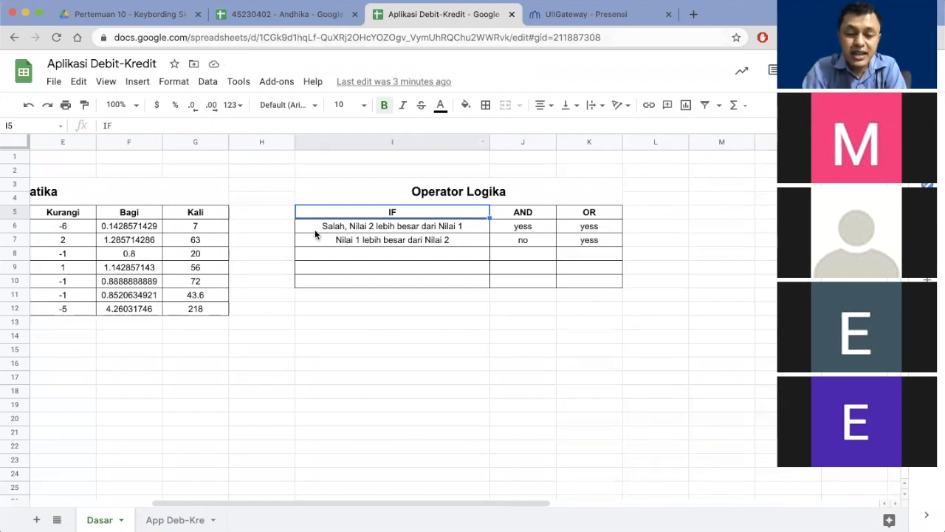
Examine the row 6 Nilai 1 and Nilai 2 cells that the logic formulas compare
{"action": "scroll", "coordinate": [315, 235], "scroll_direction": "left", "scroll_amount": 1}
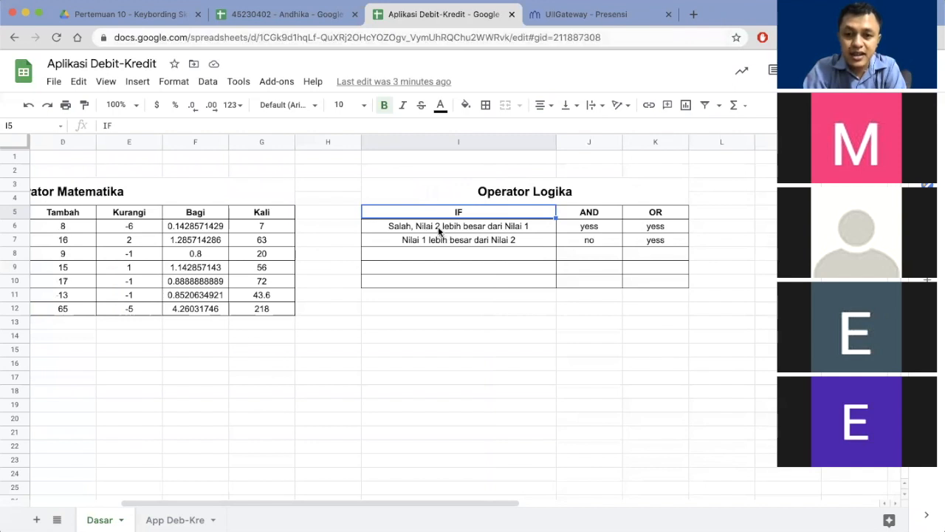
{"action": "scroll", "coordinate": [317, 293], "scroll_direction": "left", "scroll_amount": 1}
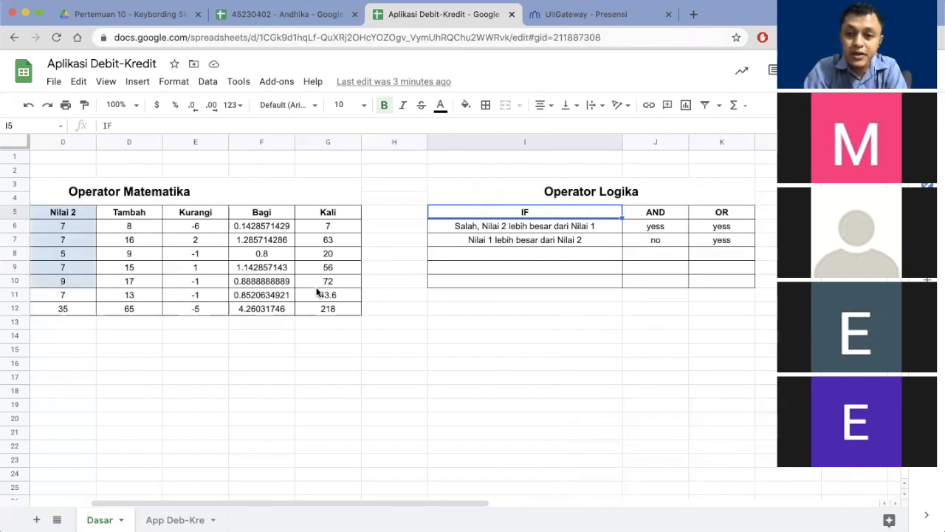
{"action": "scroll", "coordinate": [317, 292], "scroll_direction": "left", "scroll_amount": 1}
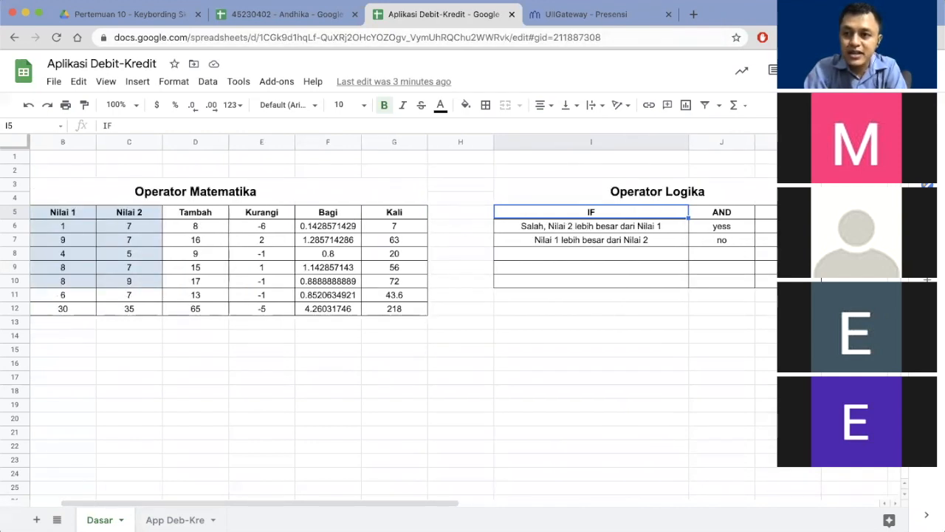
{"action": "left_click", "coordinate": [61, 226]}
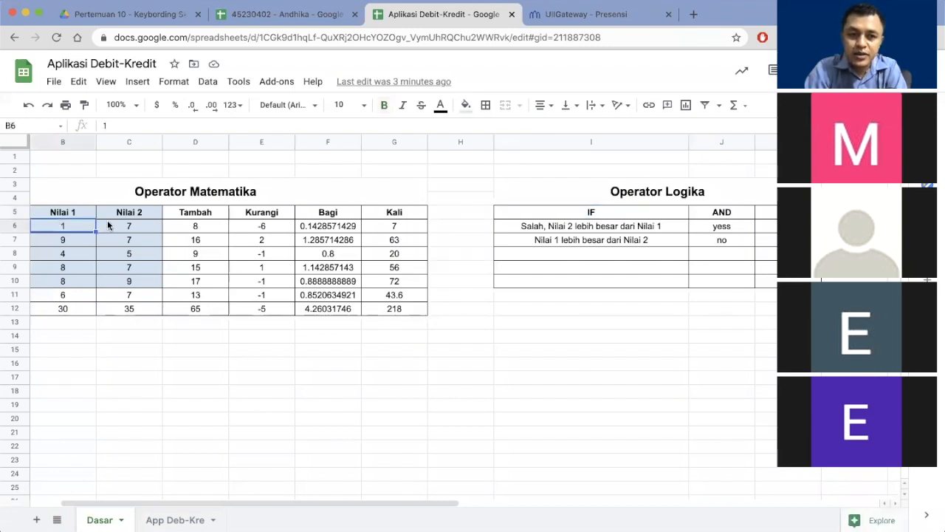
{"action": "left_click", "coordinate": [109, 226]}
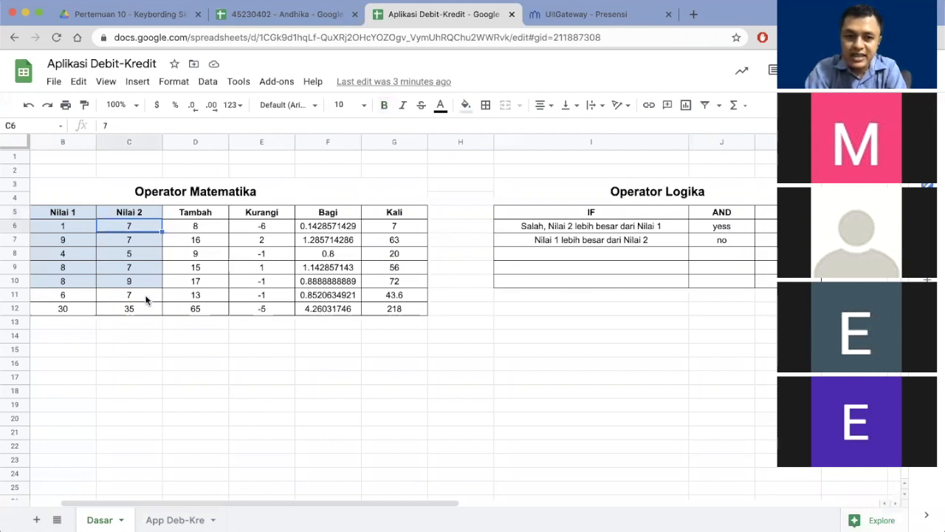
Fill the whole of row 6 with a light yellow background colour
{"action": "left_click", "coordinate": [14, 225]}
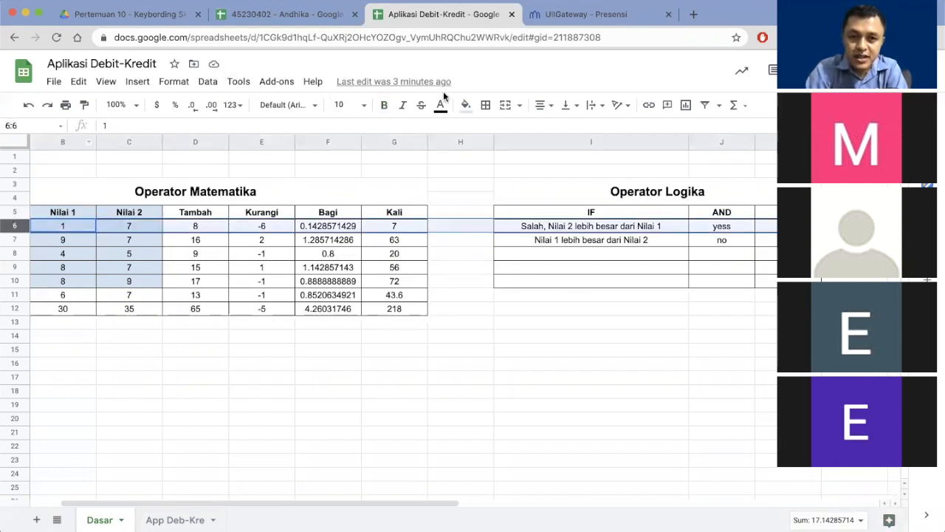
{"action": "left_click", "coordinate": [466, 106]}
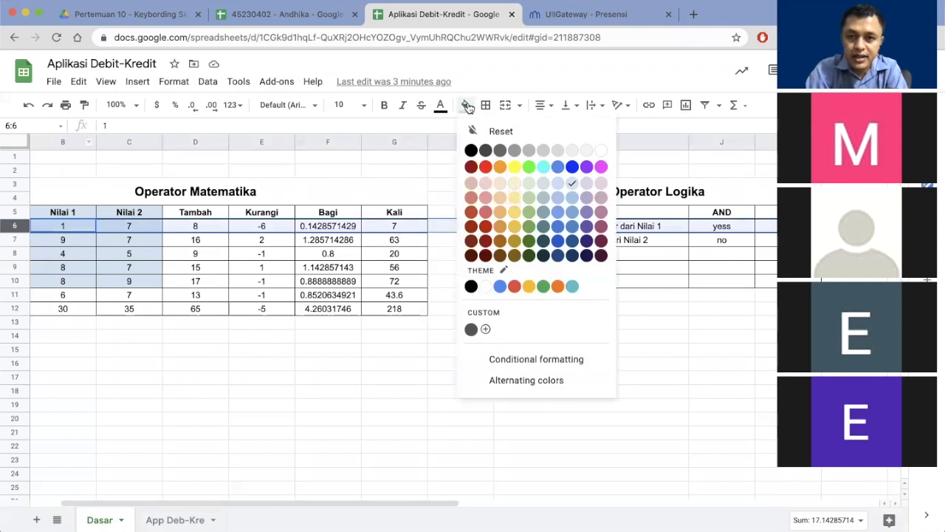
{"action": "left_click", "coordinate": [515, 183]}
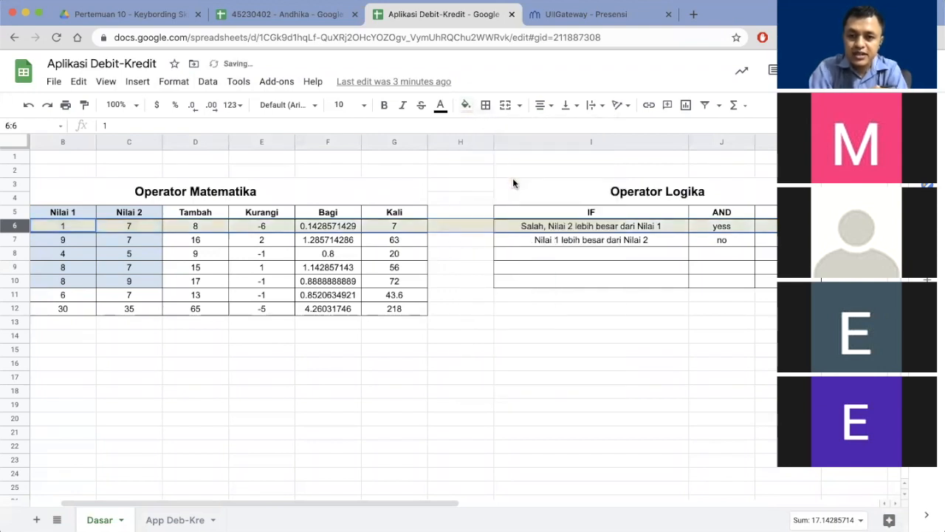
{"action": "left_click", "coordinate": [509, 293]}
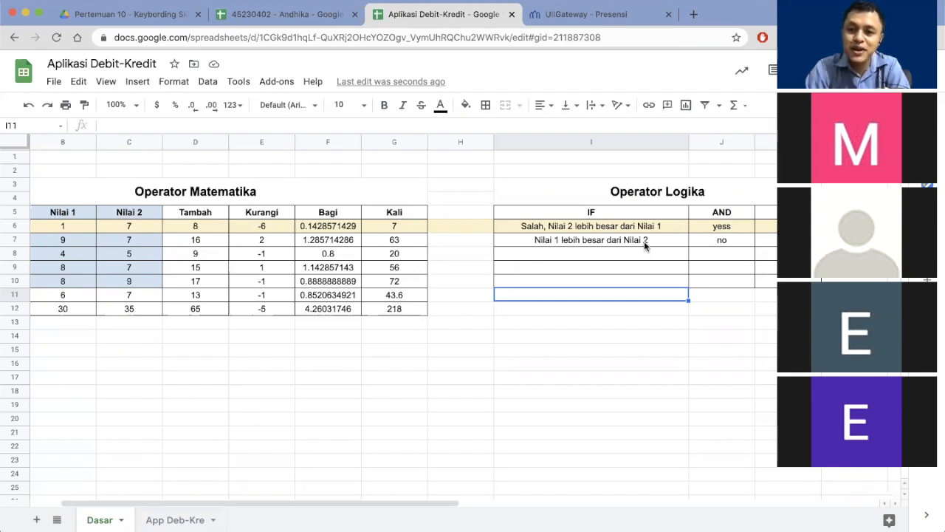
Compare the IF formulas in I6 and I7 with the Nilai 1 and Nilai 2 values they test
{"action": "left_click", "coordinate": [568, 242]}
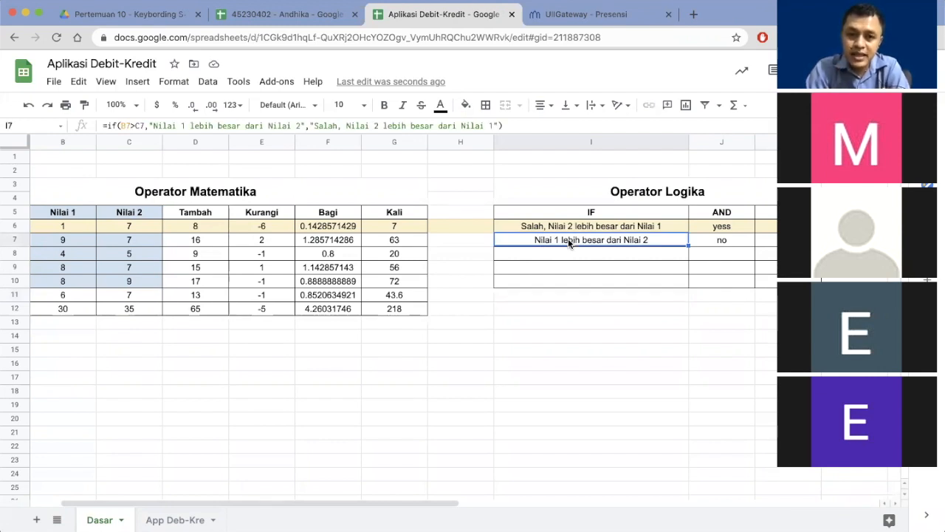
{"action": "left_click", "coordinate": [68, 225]}
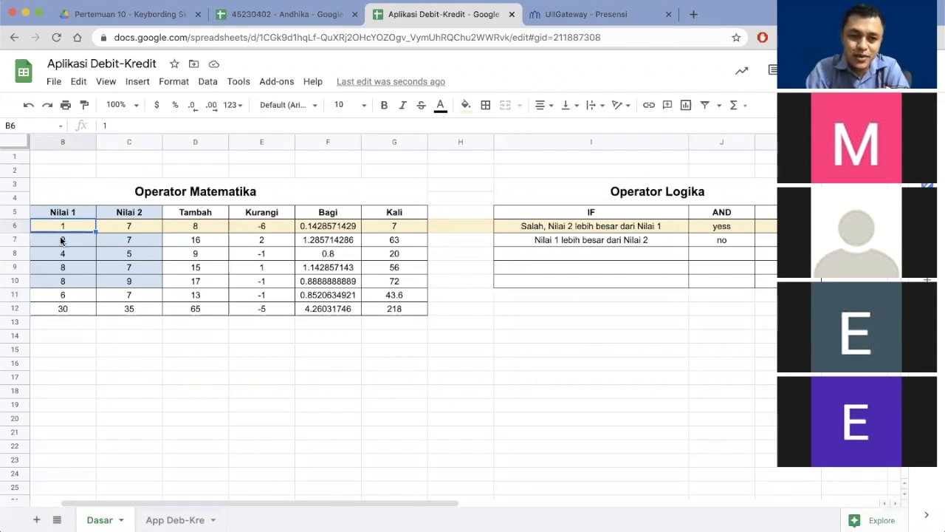
{"action": "left_click", "coordinate": [596, 240]}
{"action": "left_click", "coordinate": [600, 226]}
{"action": "left_click", "coordinate": [597, 239]}
{"action": "left_click", "coordinate": [603, 228]}
{"action": "left_click", "coordinate": [604, 242]}
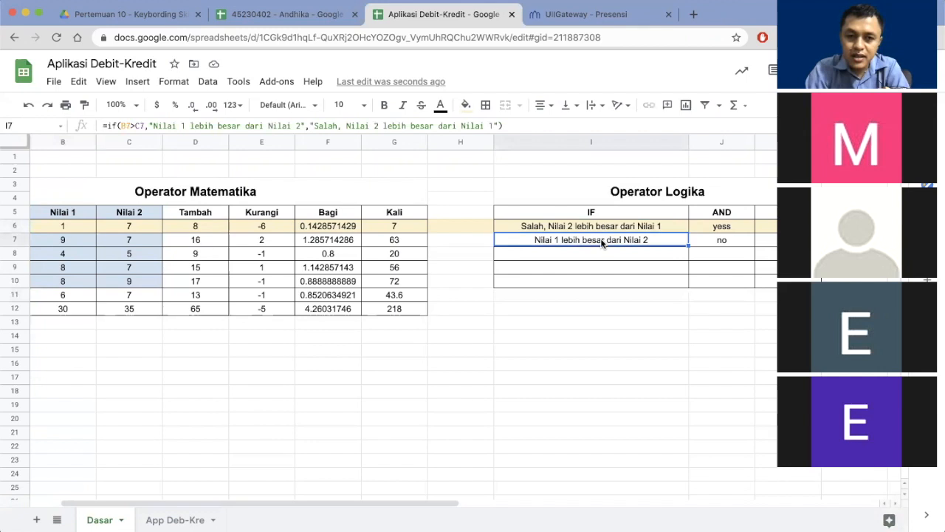
{"action": "left_click", "coordinate": [603, 225]}
{"action": "left_click", "coordinate": [601, 239]}
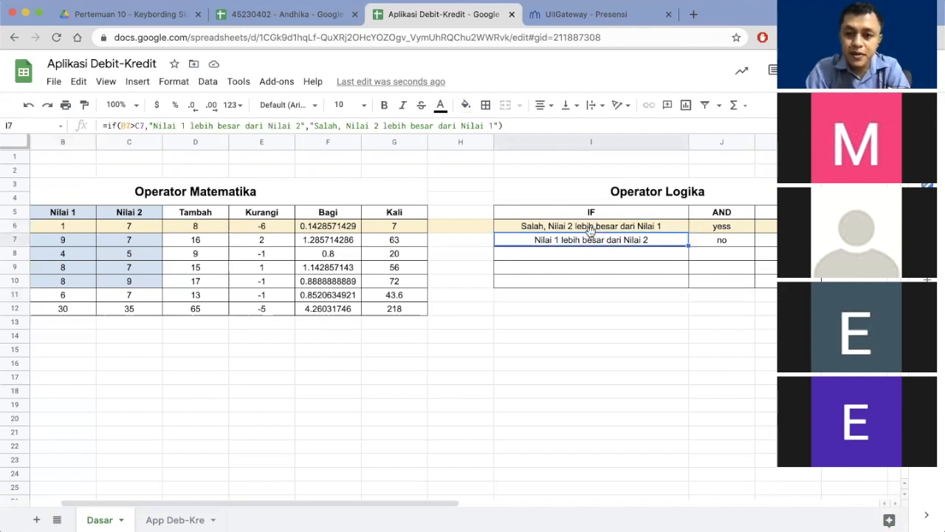
{"action": "left_click", "coordinate": [579, 226]}
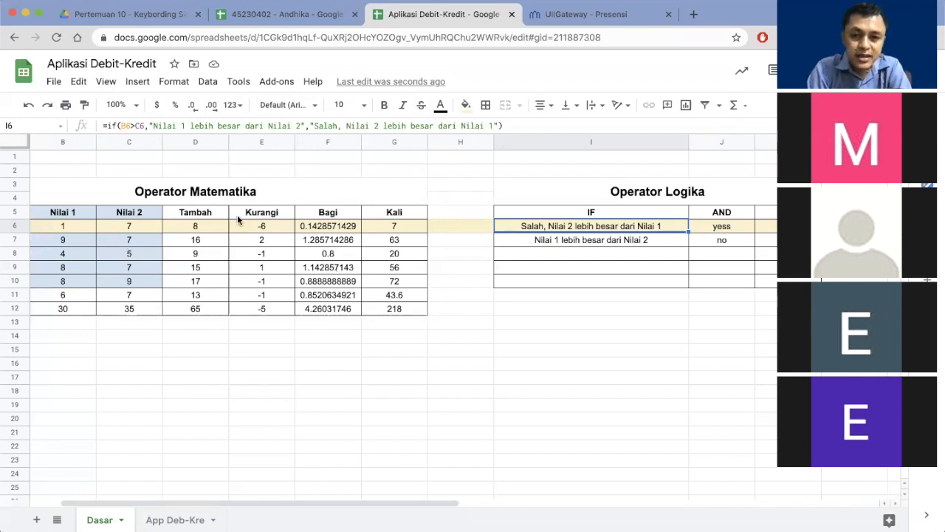
Examine the B6>C6 condition and the true and false result texts of the IF formula in I6
{"action": "left_click", "coordinate": [120, 124]}
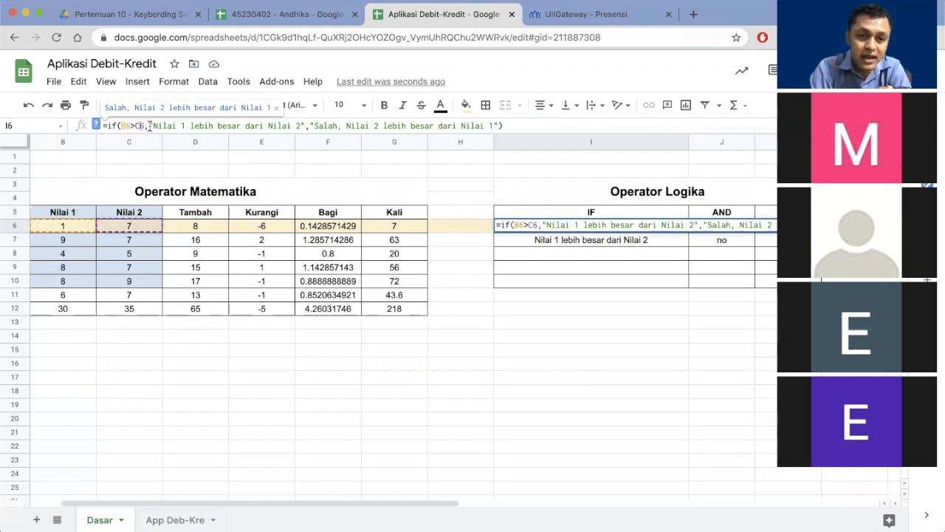
{"action": "double_click", "coordinate": [145, 127]}
{"action": "left_click", "coordinate": [145, 127]}
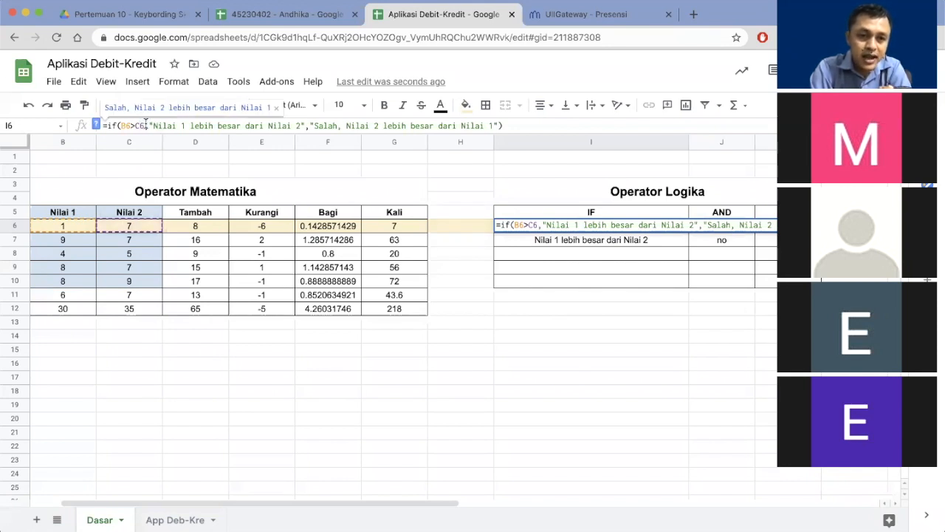
{"action": "left_click_drag", "start_coordinate": [147, 125], "coordinate": [304, 124]}
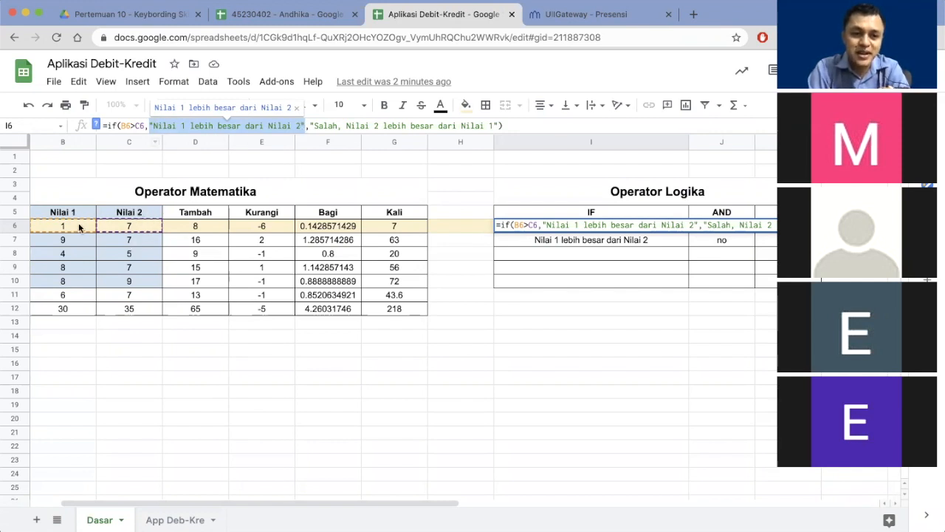
{"action": "left_click", "coordinate": [311, 124]}
{"action": "left_click_drag", "start_coordinate": [311, 125], "coordinate": [499, 126]}
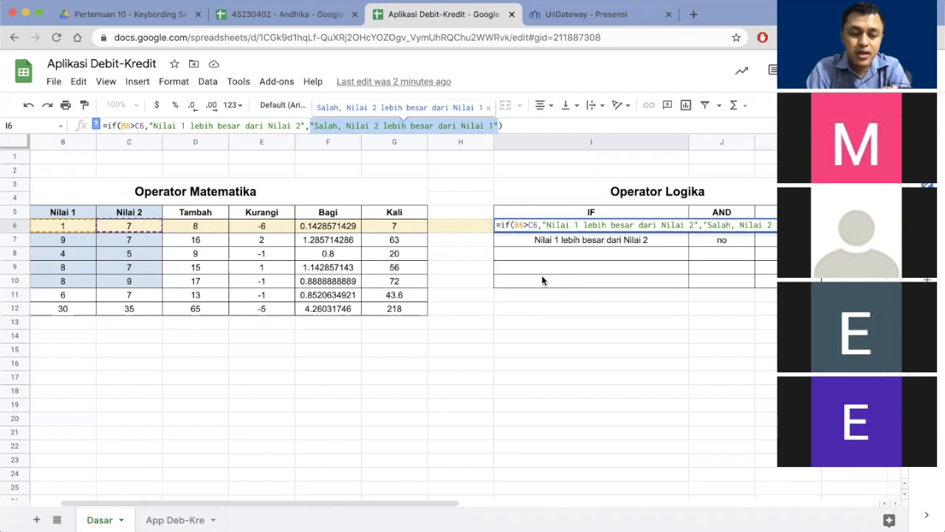
{"action": "key", "text": "Return"}
{"action": "left_click", "coordinate": [626, 226]}
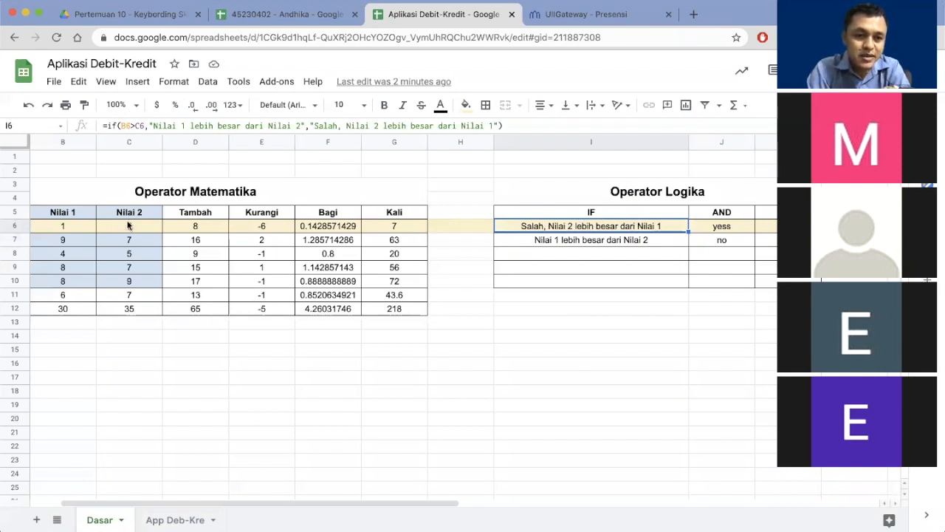
Examine the true-result text of the IF formula in I7 and undo the stray I11 reference added to it
{"action": "left_click", "coordinate": [583, 240]}
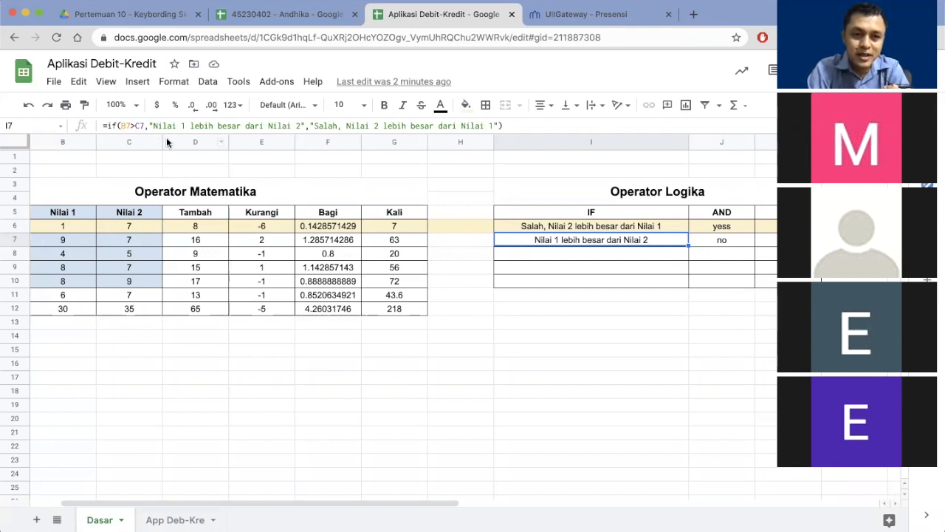
{"action": "left_click_drag", "start_coordinate": [150, 125], "coordinate": [308, 126]}
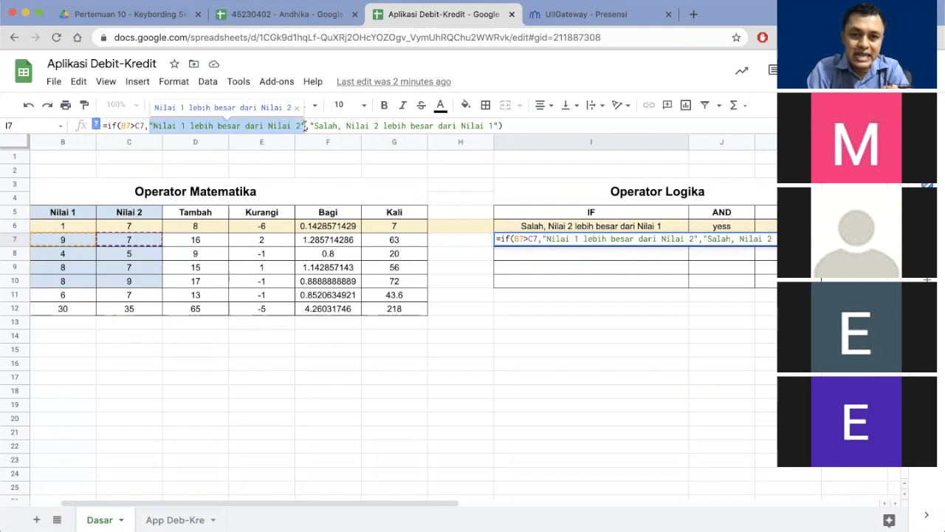
{"action": "left_click", "coordinate": [589, 296]}
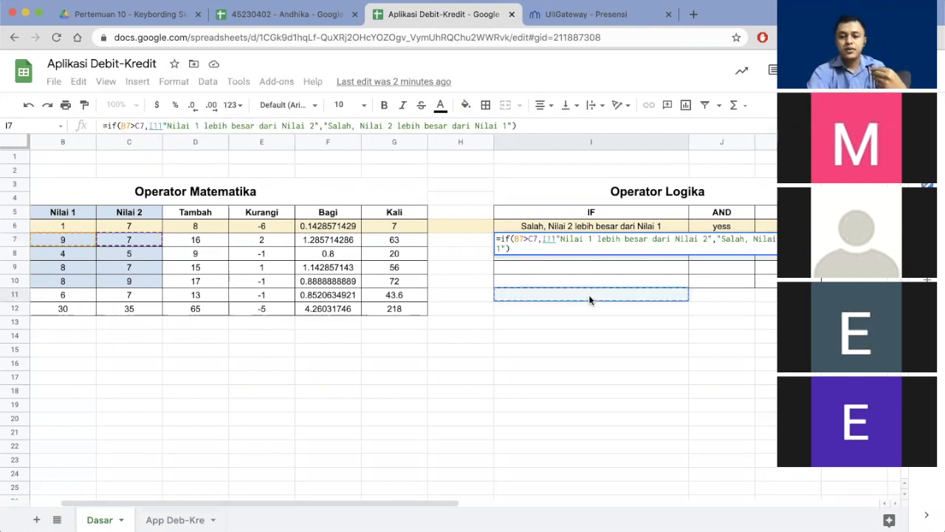
{"action": "key", "text": "Return"}
{"action": "key", "text": "super+z"}
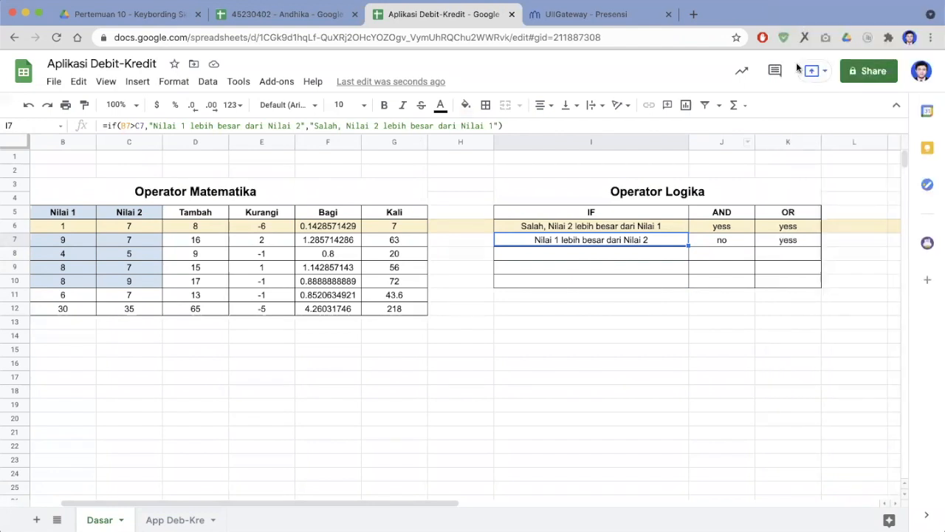
Compare the AND and OR formulas in rows 6 and 7 of the Operator Logika table
{"action": "left_click", "coordinate": [732, 228]}
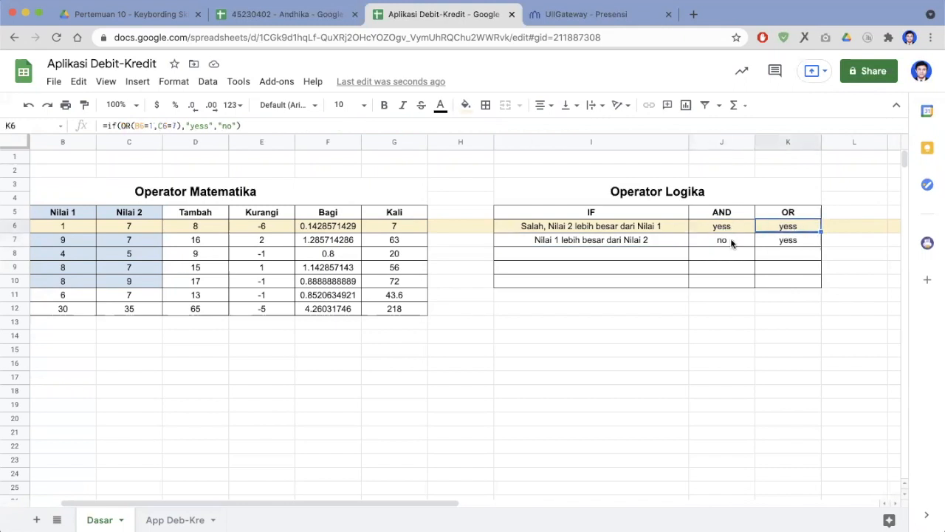
{"action": "left_click", "coordinate": [724, 243]}
{"action": "left_click", "coordinate": [788, 244]}
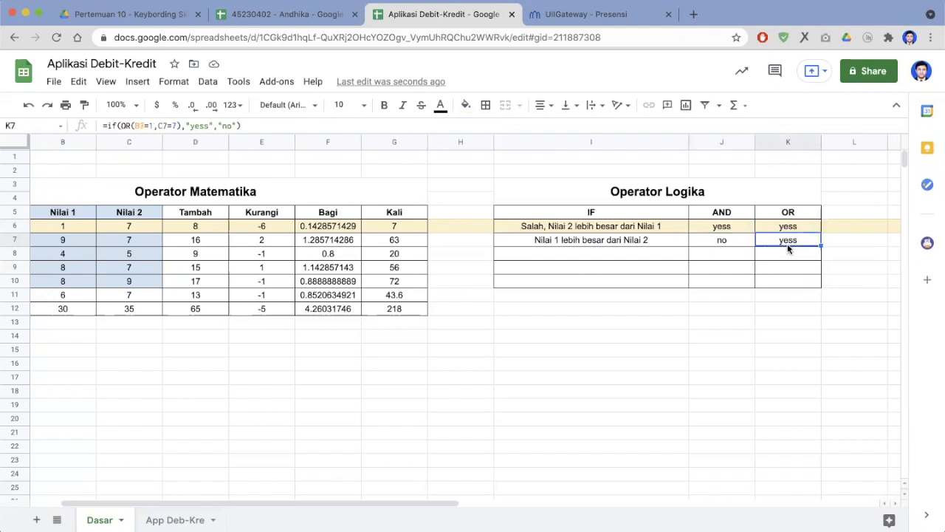
{"action": "left_click", "coordinate": [726, 242]}
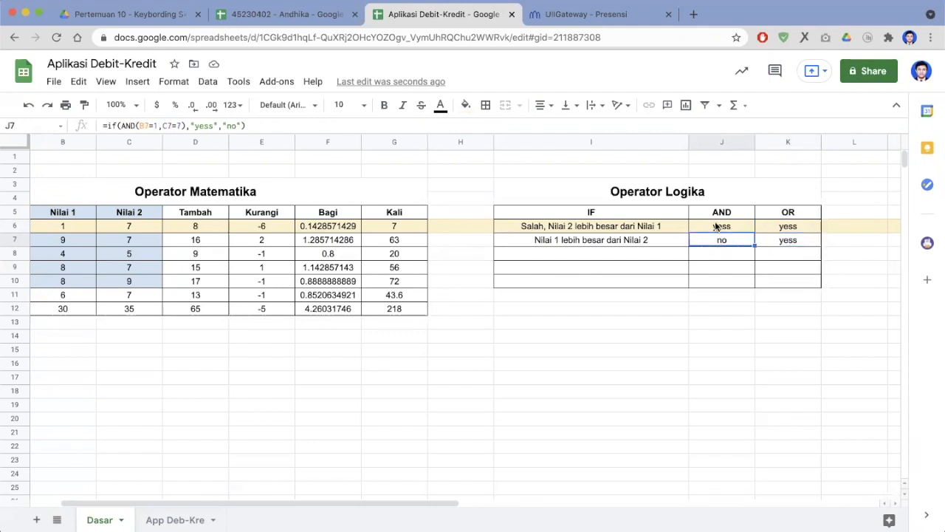
{"action": "left_click", "coordinate": [716, 227]}
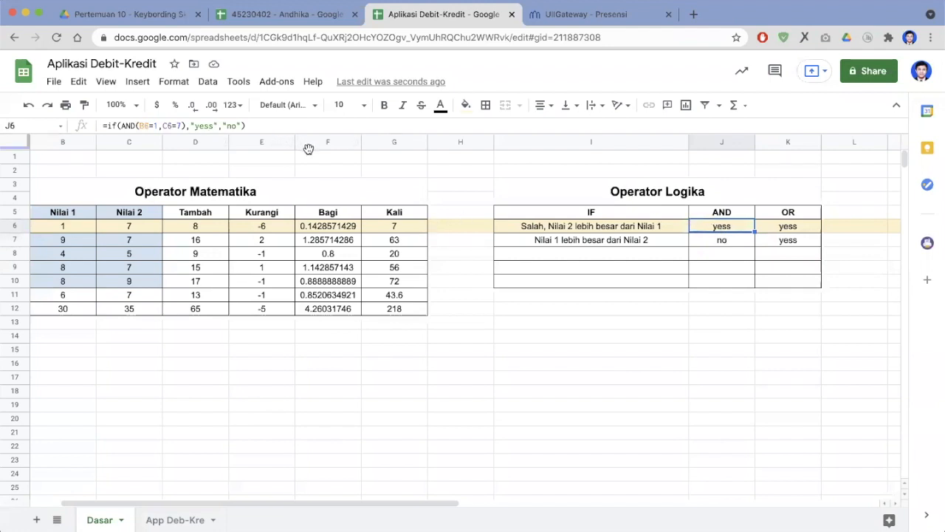
Examine the conditions and the "yess" and "no" results of the AND formula in J6
{"action": "left_click", "coordinate": [112, 125]}
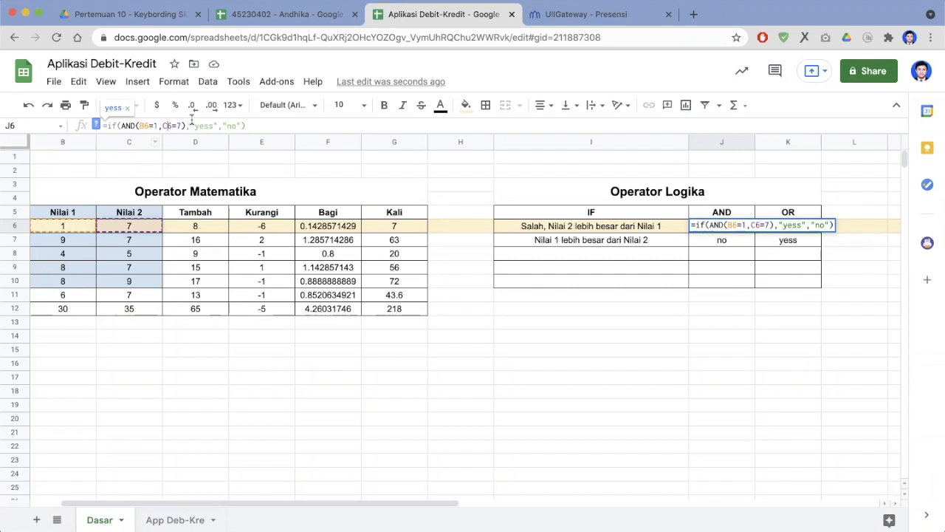
{"action": "left_click_drag", "start_coordinate": [191, 125], "coordinate": [216, 126]}
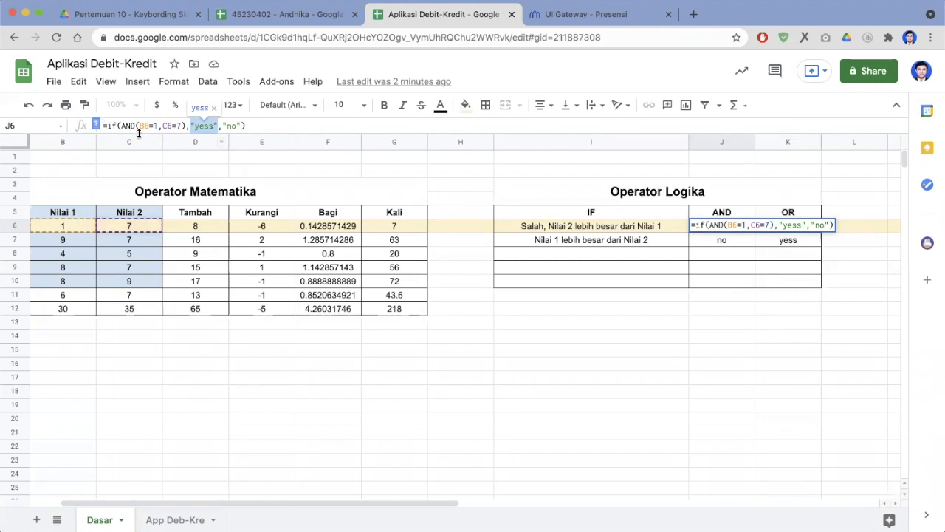
{"action": "left_click_drag", "start_coordinate": [222, 126], "coordinate": [244, 126]}
{"action": "left_click_drag", "start_coordinate": [139, 126], "coordinate": [243, 125]}
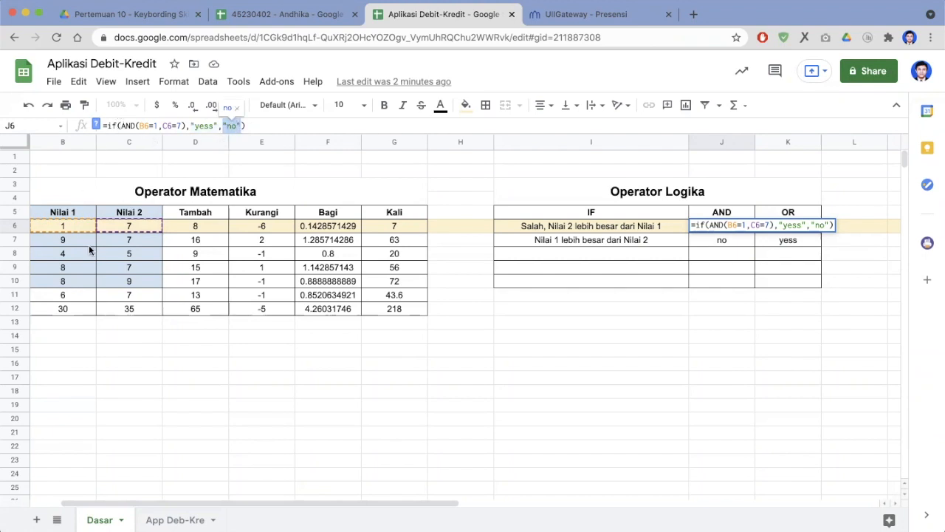
{"action": "key", "text": "Return"}
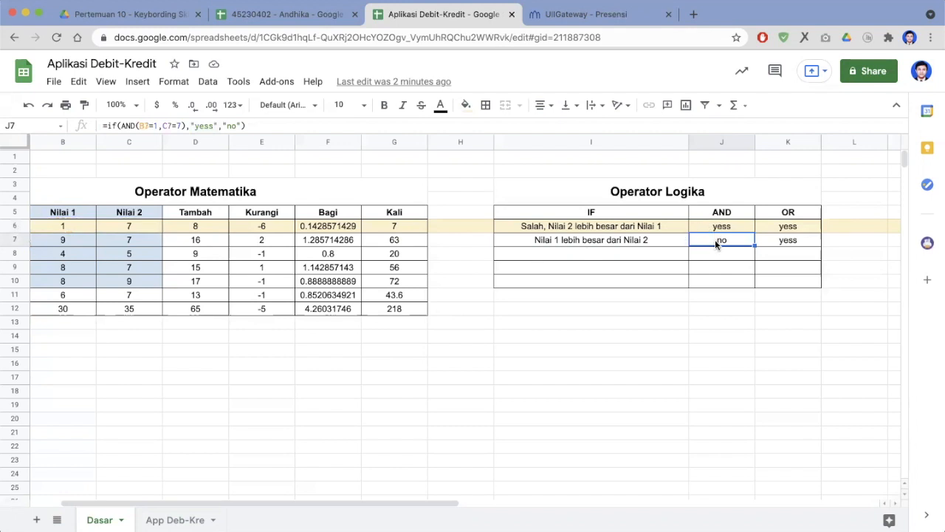
Examine the C7=7 condition and the "no" result of the AND formula in J7
{"action": "left_click", "coordinate": [138, 125]}
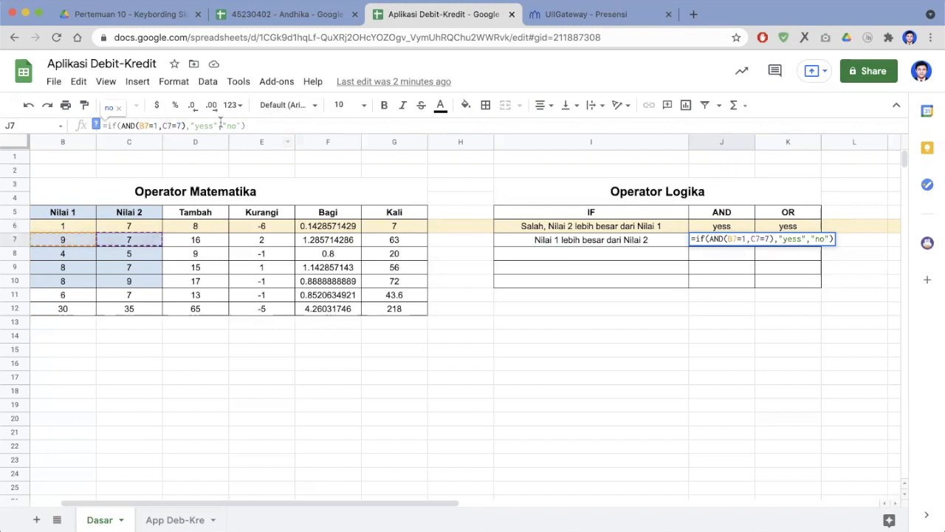
{"action": "left_click_drag", "start_coordinate": [162, 125], "coordinate": [177, 124]}
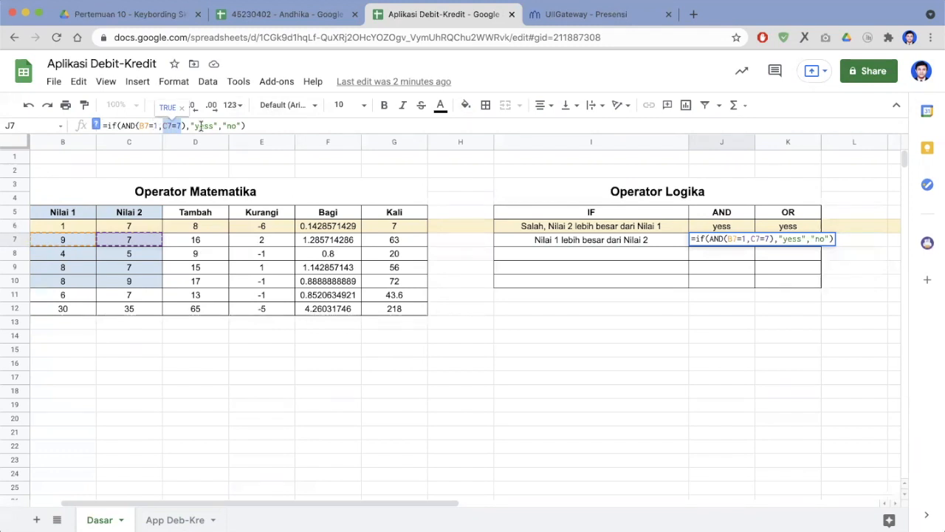
{"action": "left_click_drag", "start_coordinate": [222, 125], "coordinate": [238, 126]}
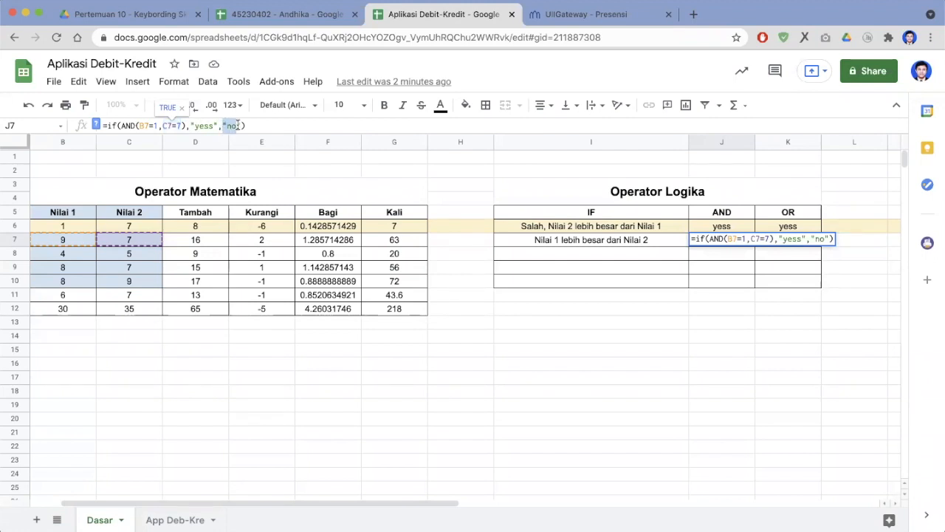
{"action": "key", "text": "Return"}
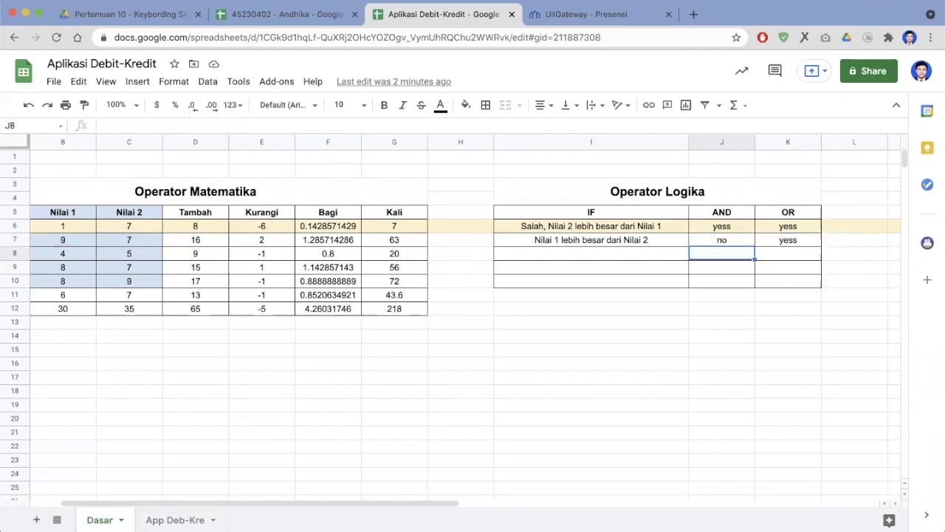
{"action": "left_click", "coordinate": [724, 242]}
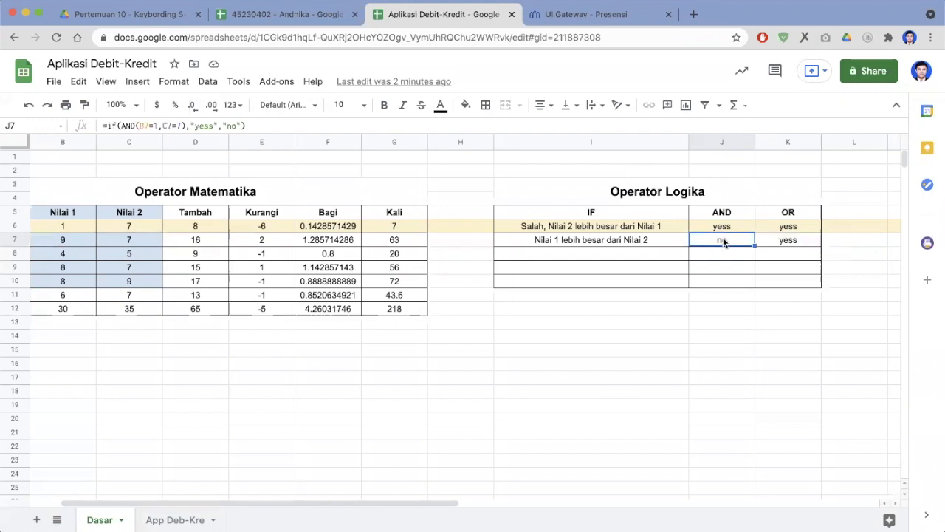
Examine the conditions and the "yess" result of the OR formula in K6
{"action": "left_click", "coordinate": [783, 229]}
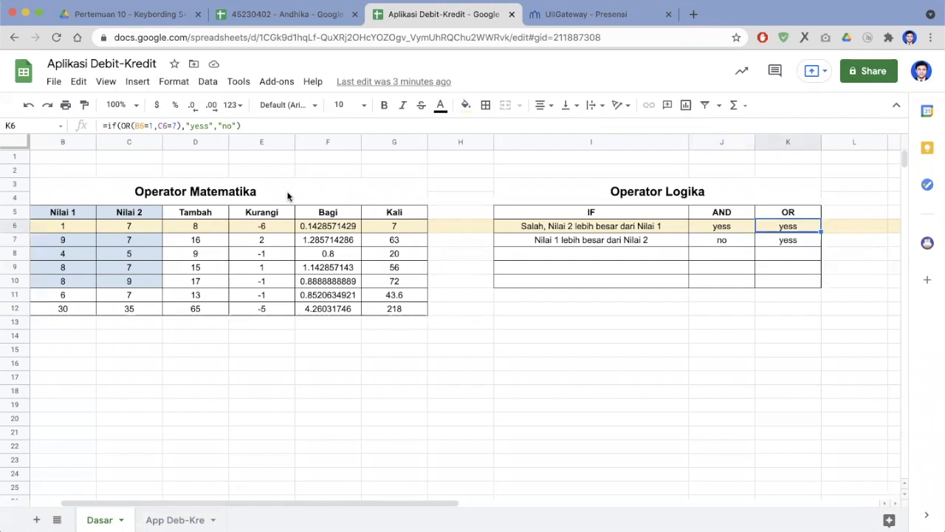
{"action": "left_click", "coordinate": [138, 126]}
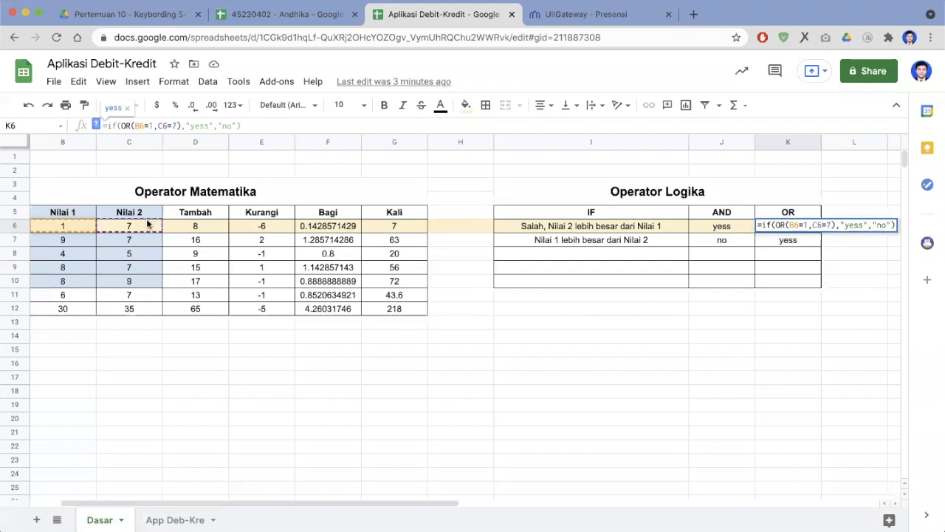
{"action": "double_click", "coordinate": [199, 126]}
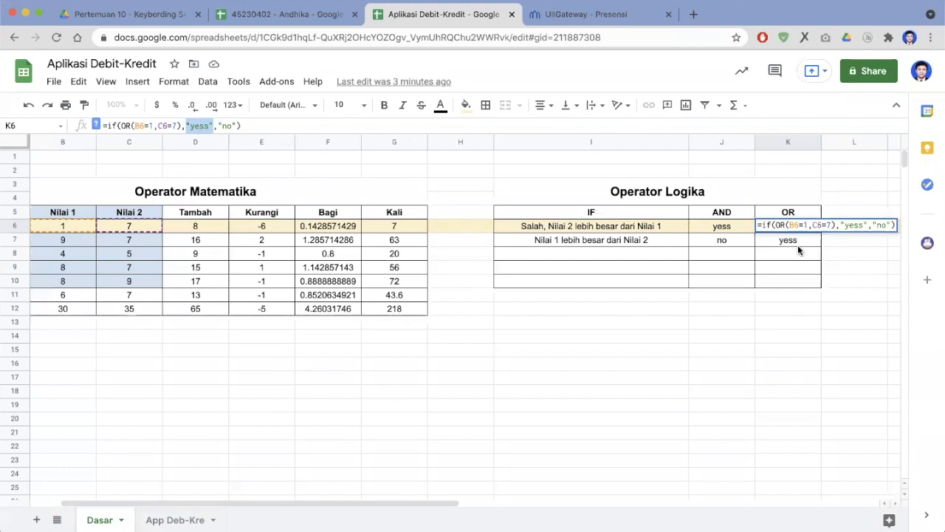
{"action": "key", "text": "Return"}
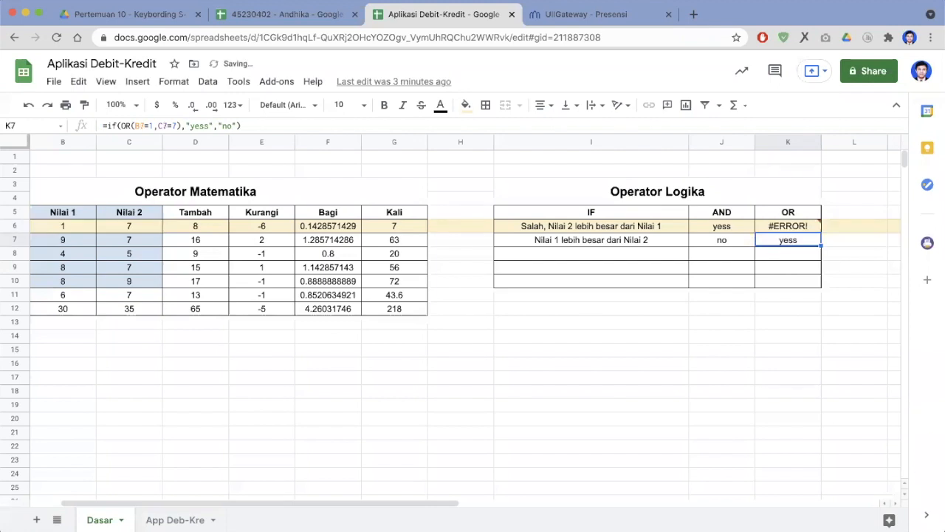
Examine the B7=1 and C7=7 conditions of the OR formula in K7
{"action": "left_click", "coordinate": [799, 241]}
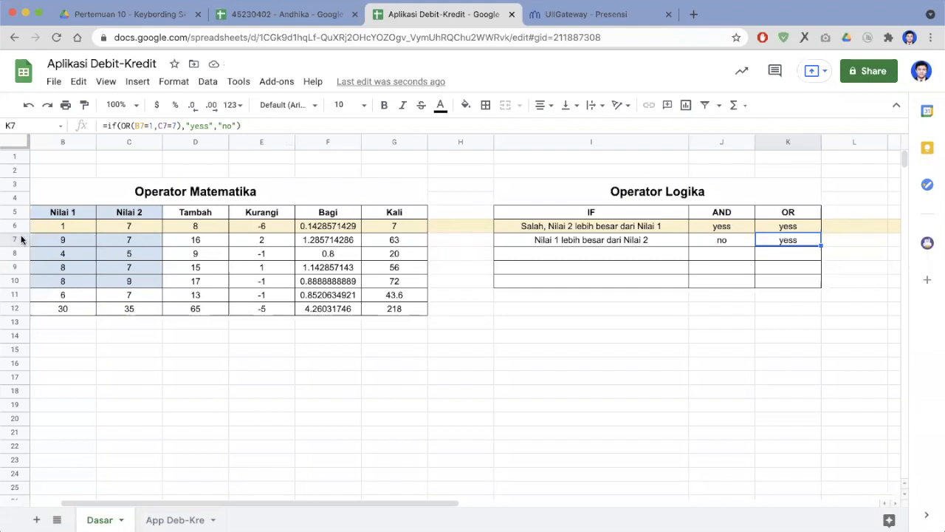
{"action": "left_click", "coordinate": [140, 125]}
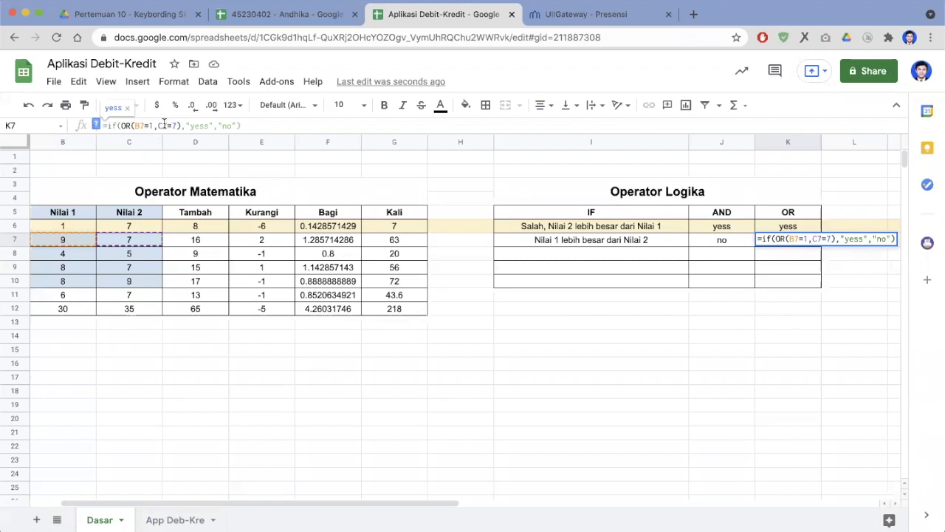
{"action": "left_click_drag", "start_coordinate": [159, 126], "coordinate": [179, 125]}
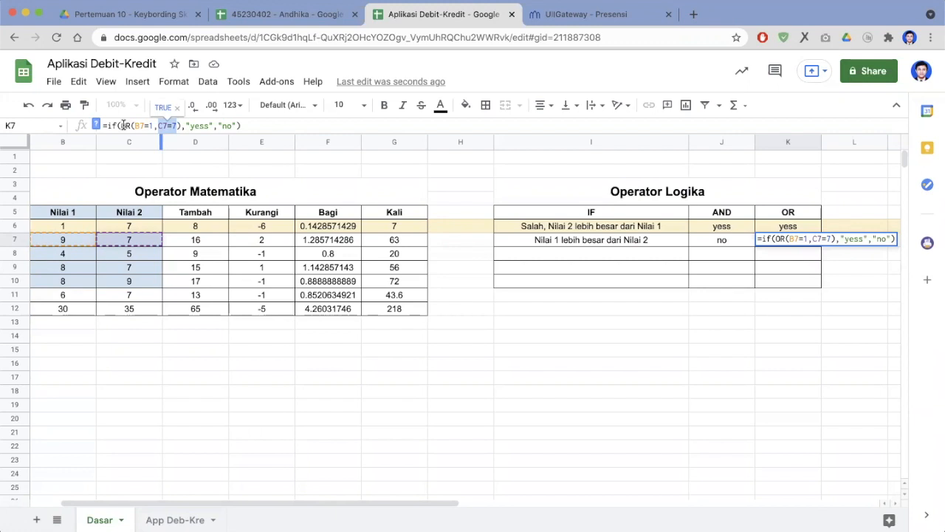
Change the OR formula's result texts in K7 to "yesssssss" and "noooooo"
{"action": "left_click", "coordinate": [203, 125]}
{"action": "type", "text": "sssss"}
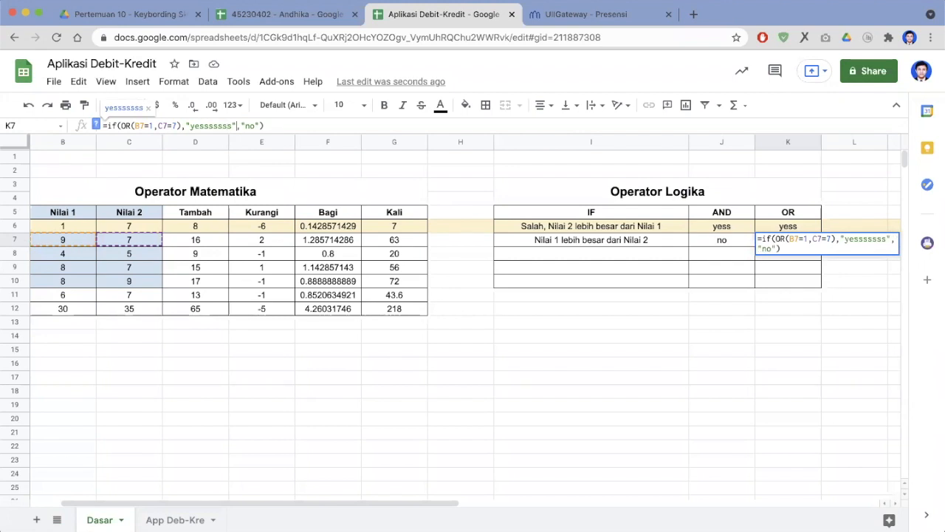
{"action": "left_click", "coordinate": [252, 125]}
{"action": "type", "text": "00000"}
{"action": "key", "text": "BackSpace"}
{"action": "key", "text": "BackSpace"}
{"action": "key", "text": "BackSpace"}
{"action": "key", "text": "BackSpace"}
{"action": "key", "text": "BackSpace"}
{"action": "type", "text": "ooooo"}
{"action": "key", "text": "Return"}
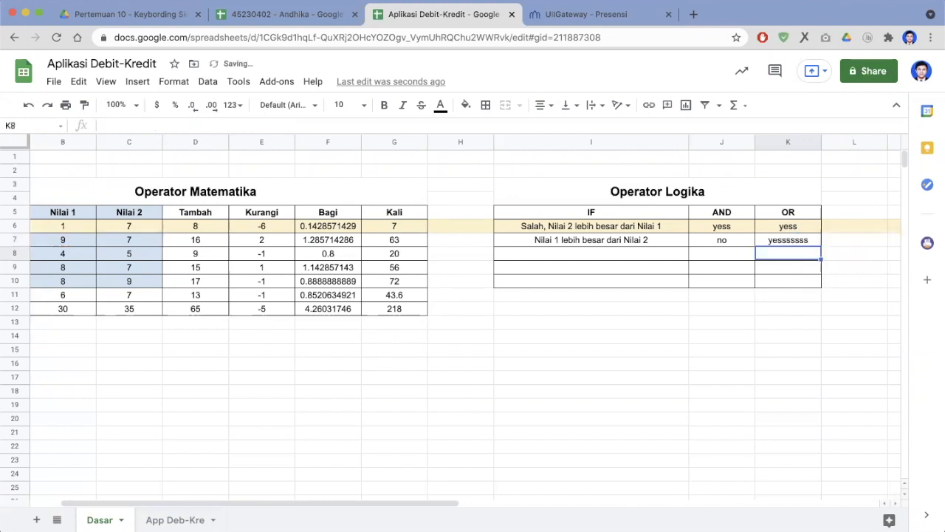
Fill the IF formula from I7 down through I10 in the Operator Logika table
{"action": "key", "text": "Left"}
{"action": "key", "text": "Right"}
{"action": "key", "text": "Up"}
{"action": "key", "text": "Left"}
{"action": "key", "text": "Left"}
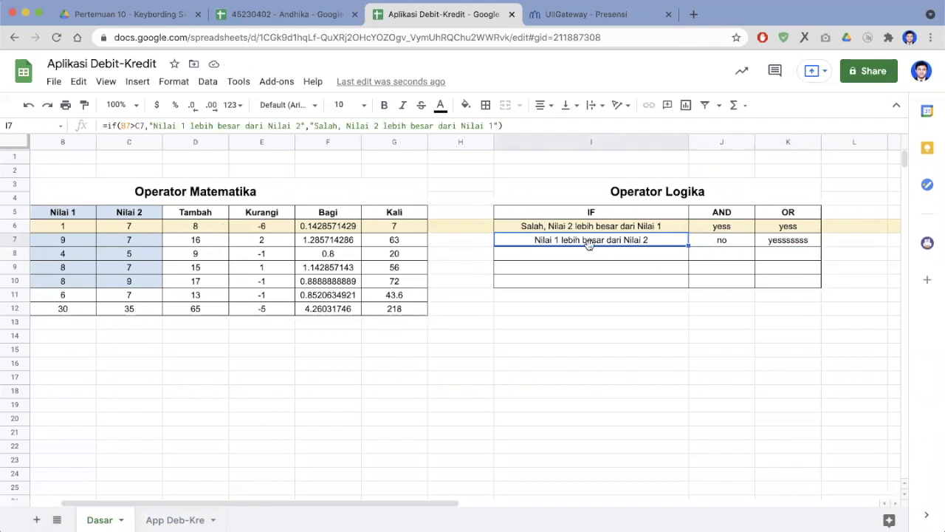
{"action": "left_click", "coordinate": [636, 228]}
{"action": "left_click", "coordinate": [650, 237]}
{"action": "left_click_drag", "start_coordinate": [687, 245], "coordinate": [686, 284]}
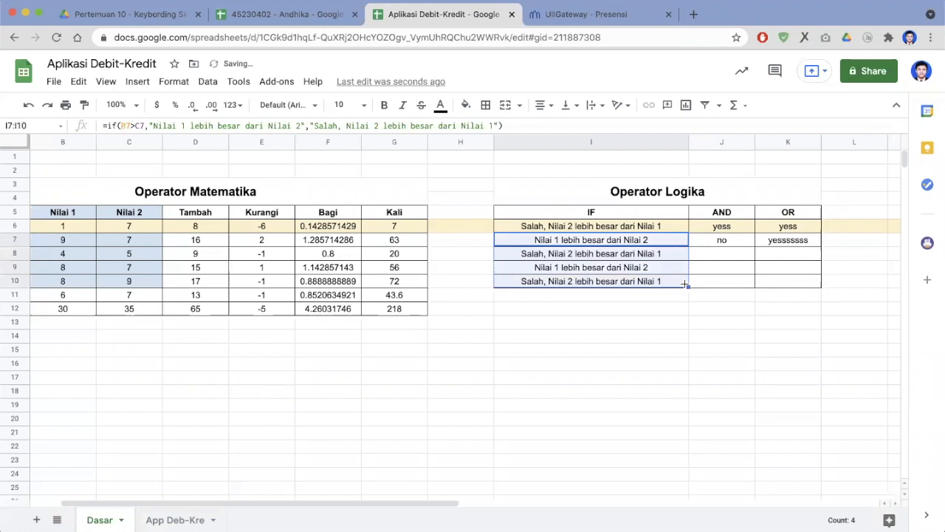
{"action": "left_click", "coordinate": [692, 312]}
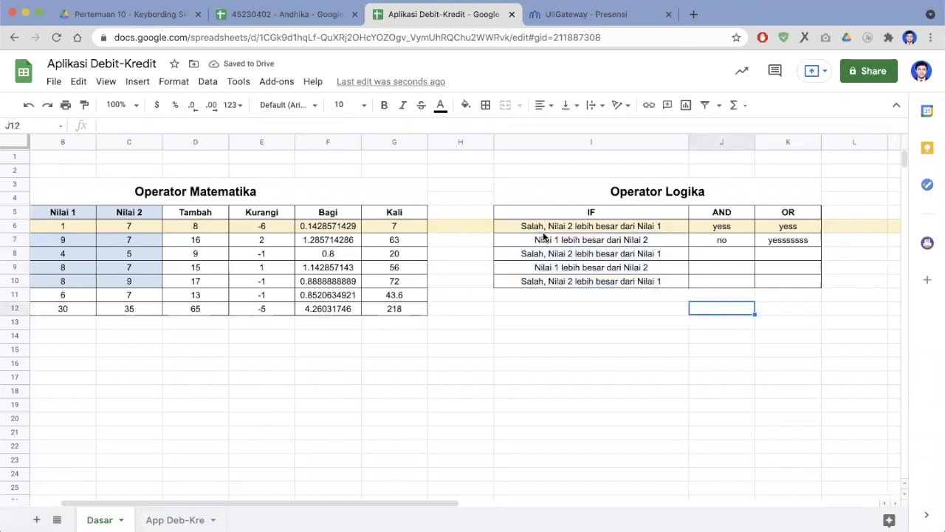
Fill the AND and OR formulas from J7:K7 down through row 10
{"action": "left_click", "coordinate": [724, 242]}
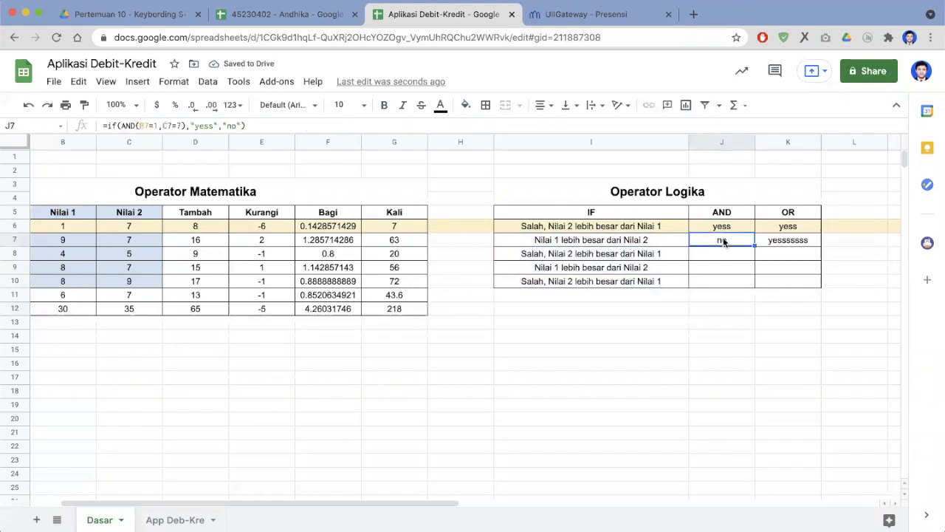
{"action": "left_click_drag", "start_coordinate": [724, 243], "coordinate": [819, 277]}
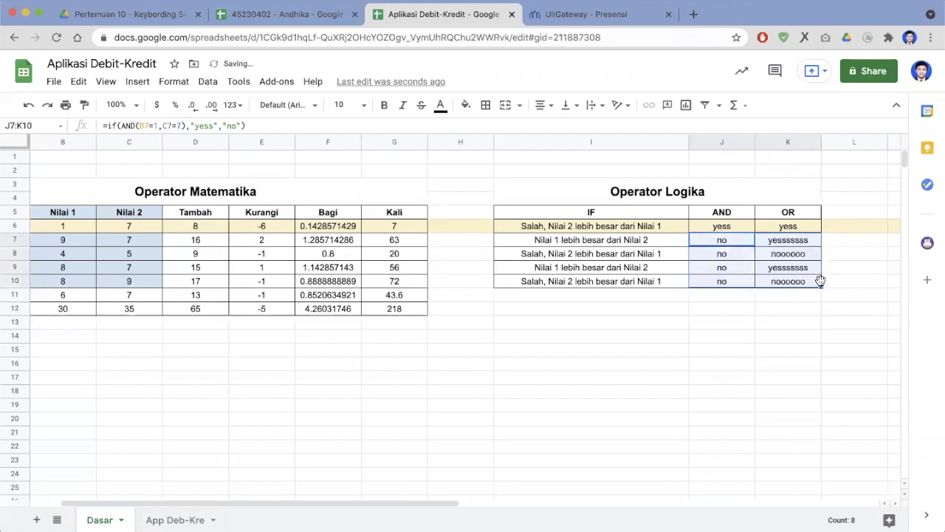
{"action": "left_click", "coordinate": [786, 358]}
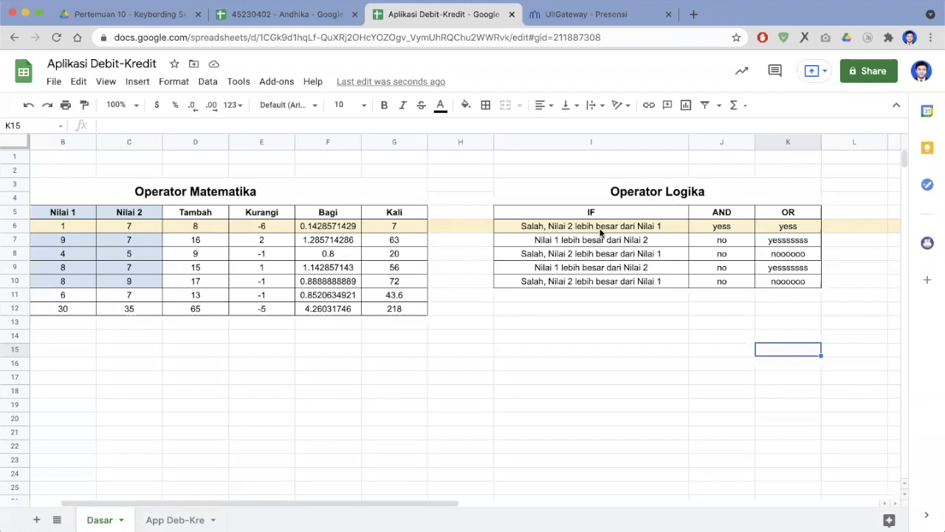
Open the App Deb-Kre sheet and examine the Debit, Kredit and Saldo formulas in the Jumlah row
{"action": "left_click", "coordinate": [175, 519]}
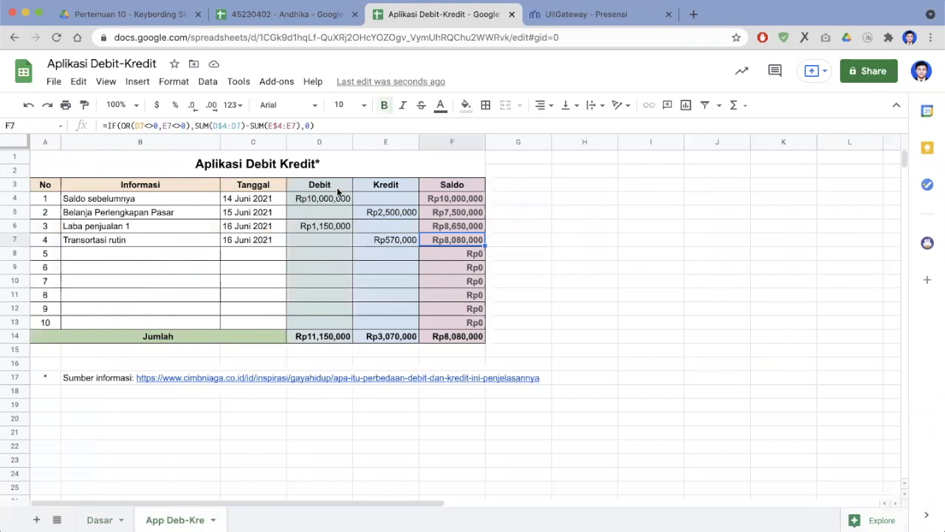
{"action": "left_click_drag", "start_coordinate": [318, 336], "coordinate": [444, 333]}
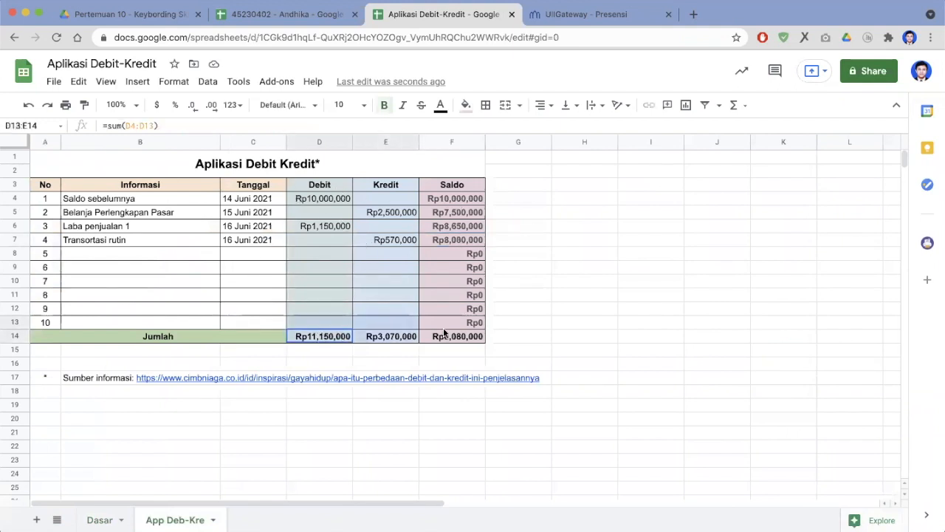
{"action": "left_click", "coordinate": [323, 337]}
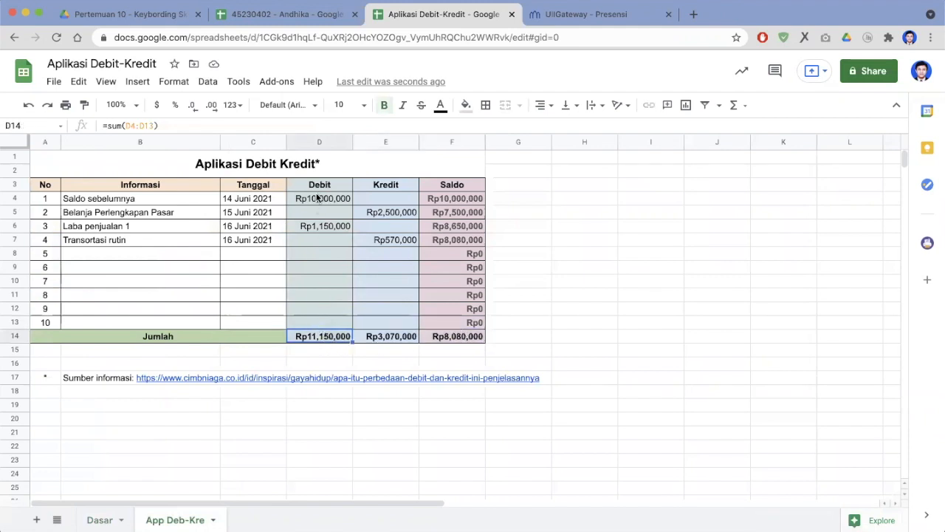
{"action": "left_click", "coordinate": [382, 337]}
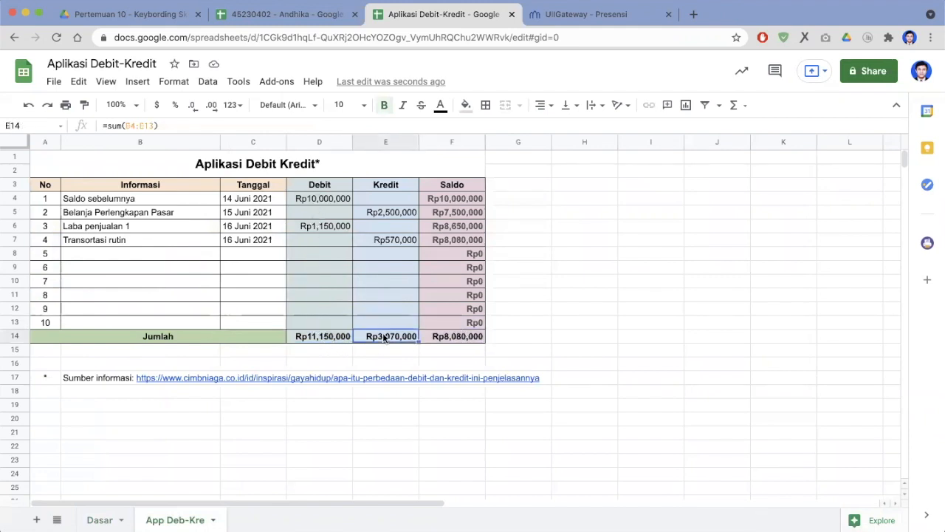
{"action": "left_click", "coordinate": [381, 199]}
{"action": "left_click_drag", "start_coordinate": [381, 223], "coordinate": [382, 322]}
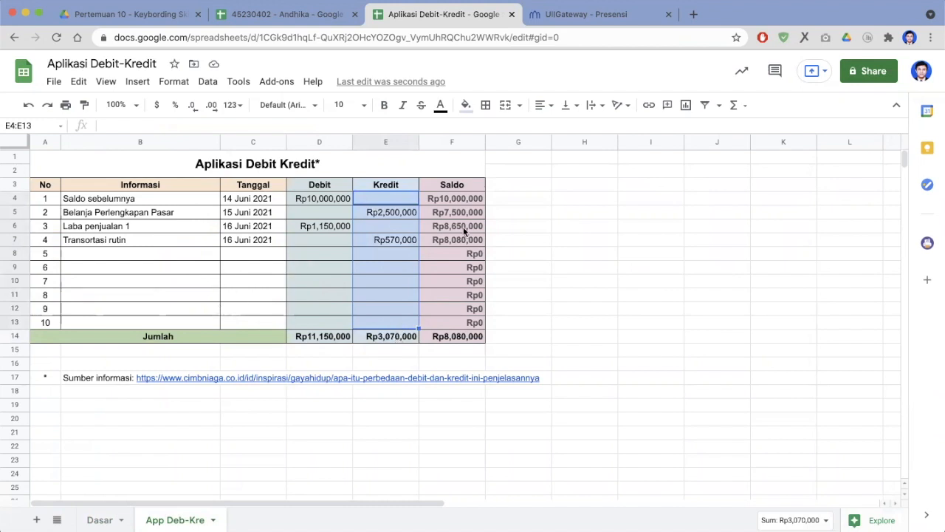
{"action": "left_click", "coordinate": [456, 339]}
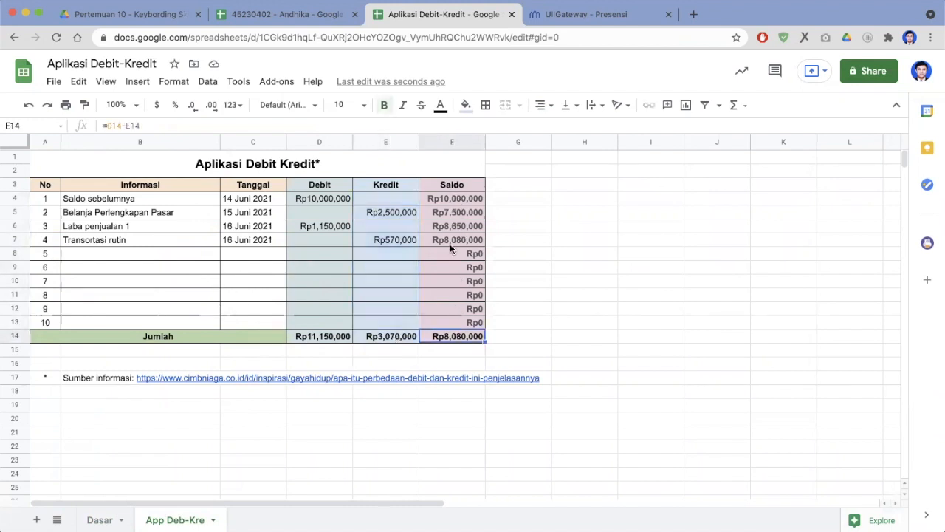
Examine the running balance formulas of the Saldo column in F4:F13, including those in F5 and F6
{"action": "left_click_drag", "start_coordinate": [458, 201], "coordinate": [459, 323]}
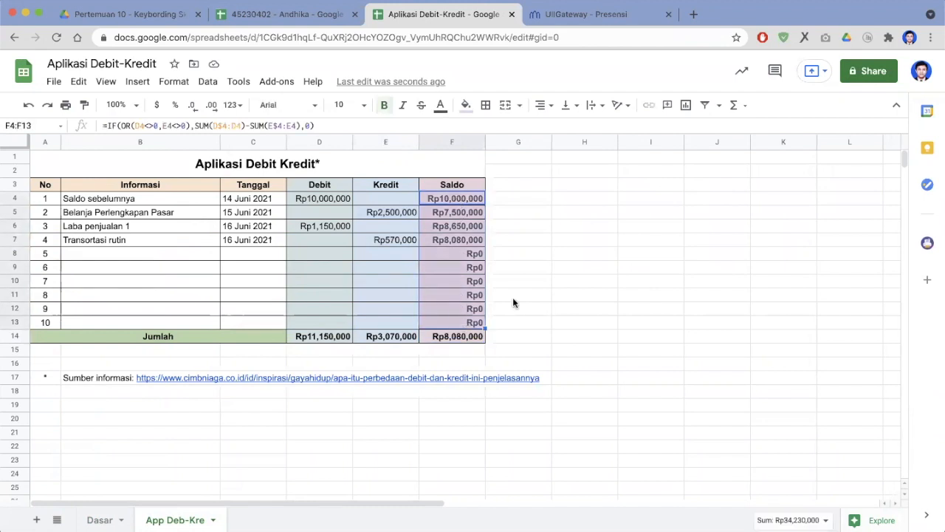
{"action": "left_click", "coordinate": [542, 285]}
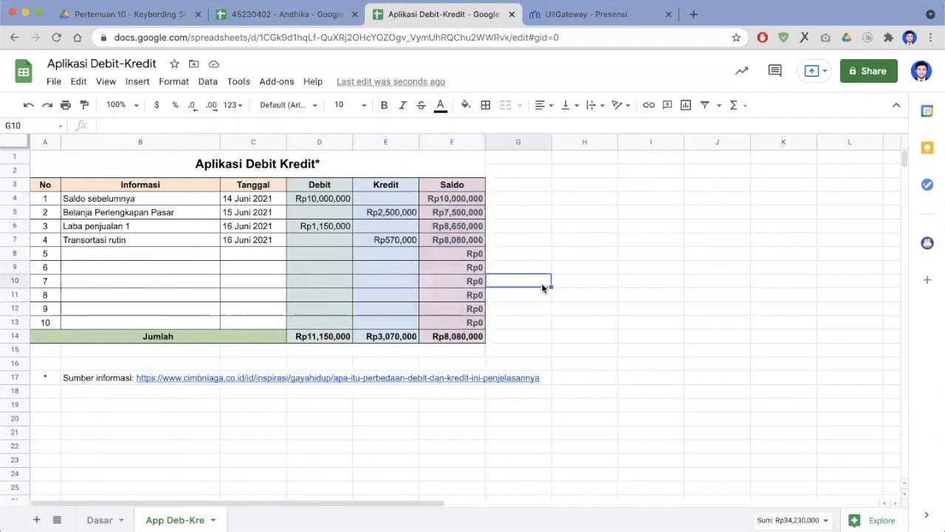
{"action": "left_click", "coordinate": [448, 215]}
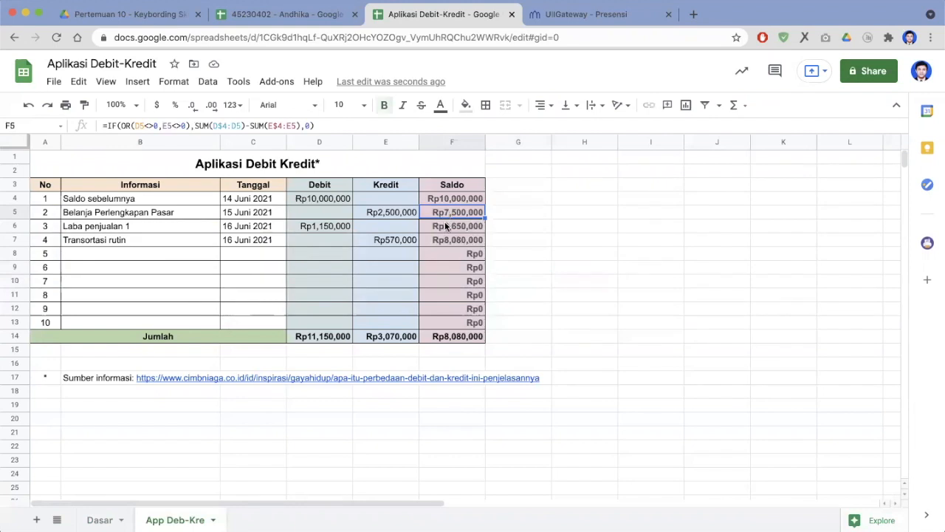
{"action": "left_click", "coordinate": [447, 227]}
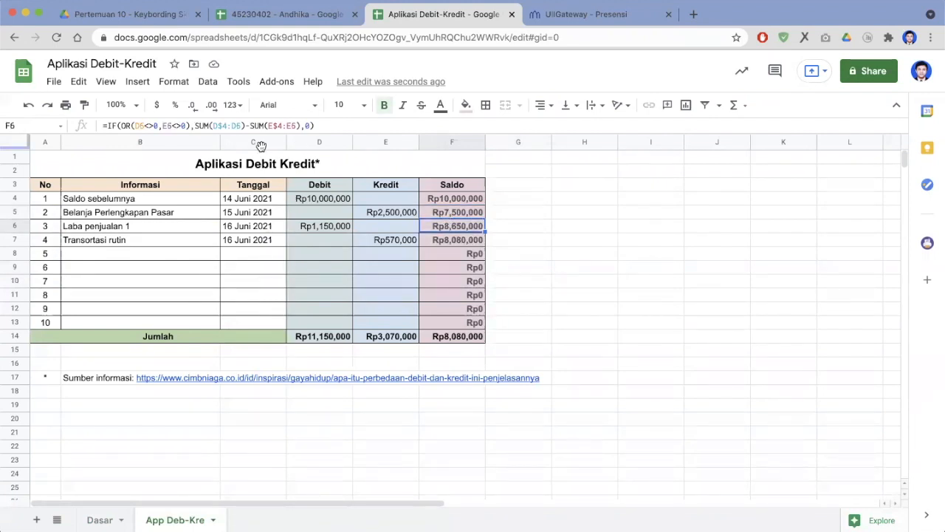
Examine the OR conditions D6<>0 and E6<>0 inside the Saldo formula in F6
{"action": "left_click", "coordinate": [111, 126]}
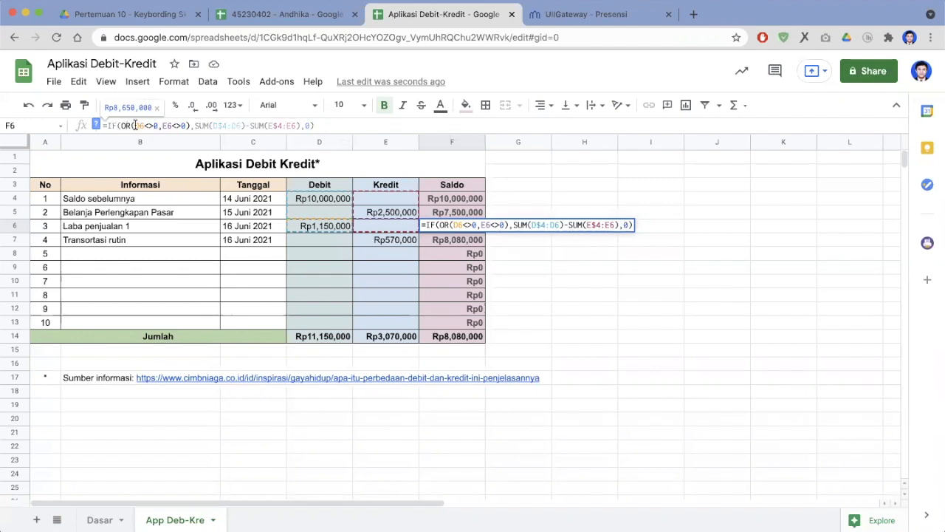
{"action": "left_click_drag", "start_coordinate": [135, 125], "coordinate": [187, 127]}
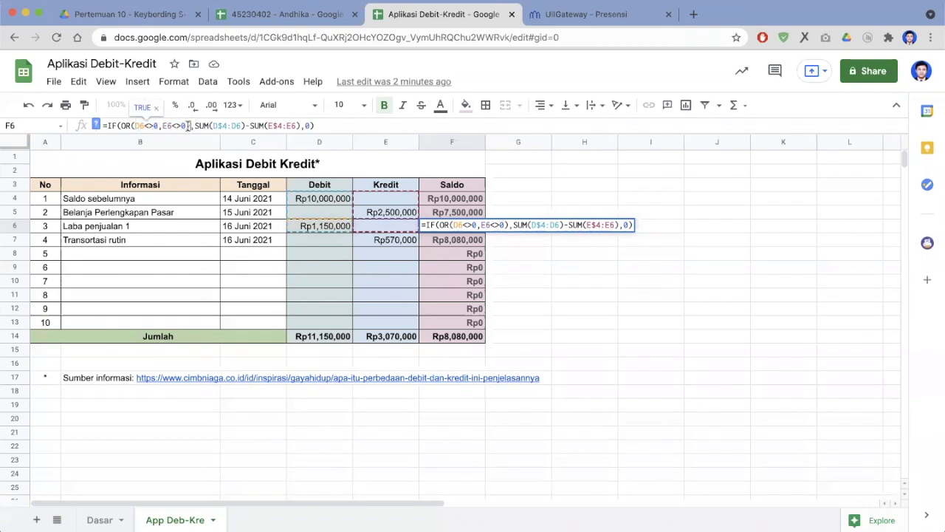
{"action": "left_click", "coordinate": [188, 126]}
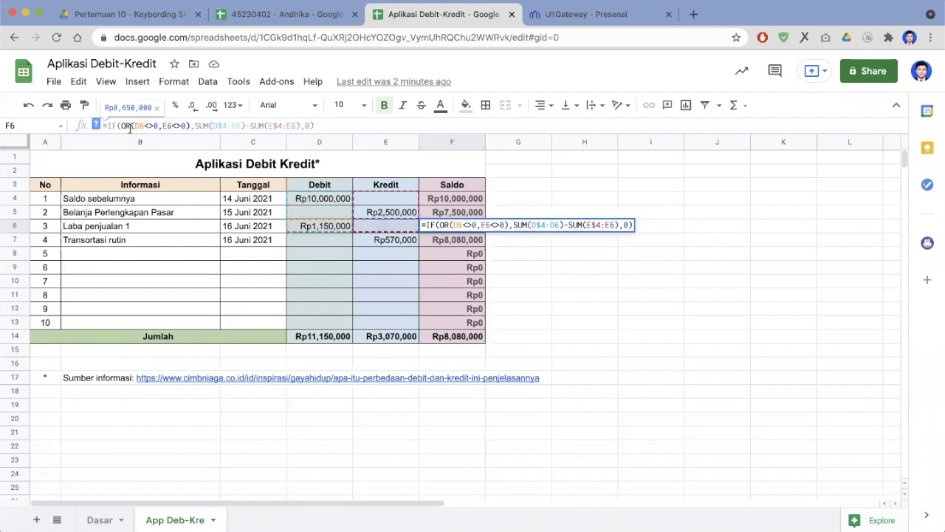
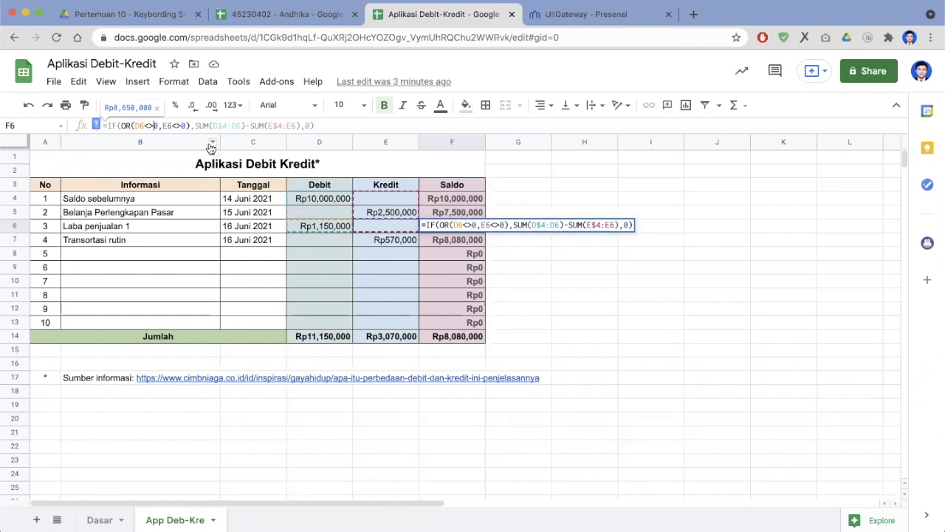
{"action": "left_click", "coordinate": [162, 124]}
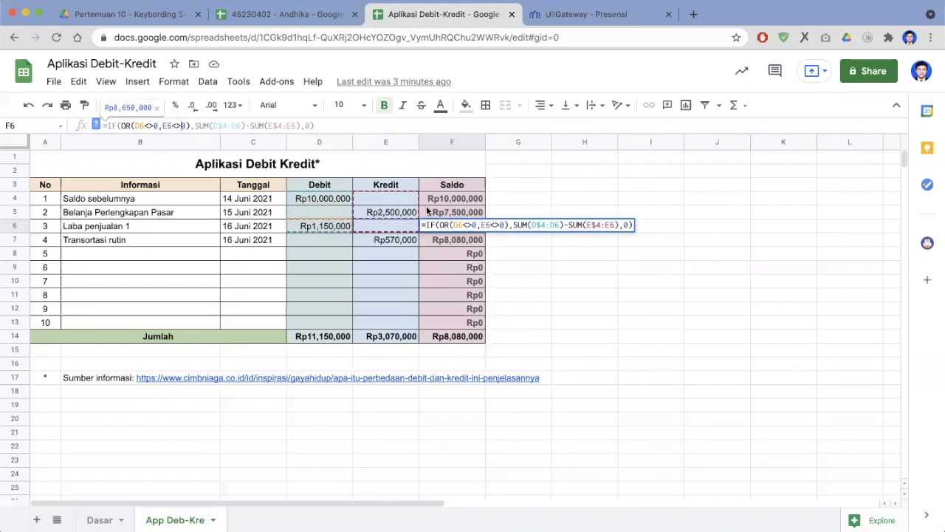
Examine the true result SUM(D$4:D6)-SUM(E$4:E6) and the false result 0 of the F6 formula
{"action": "left_click_drag", "start_coordinate": [196, 126], "coordinate": [301, 131]}
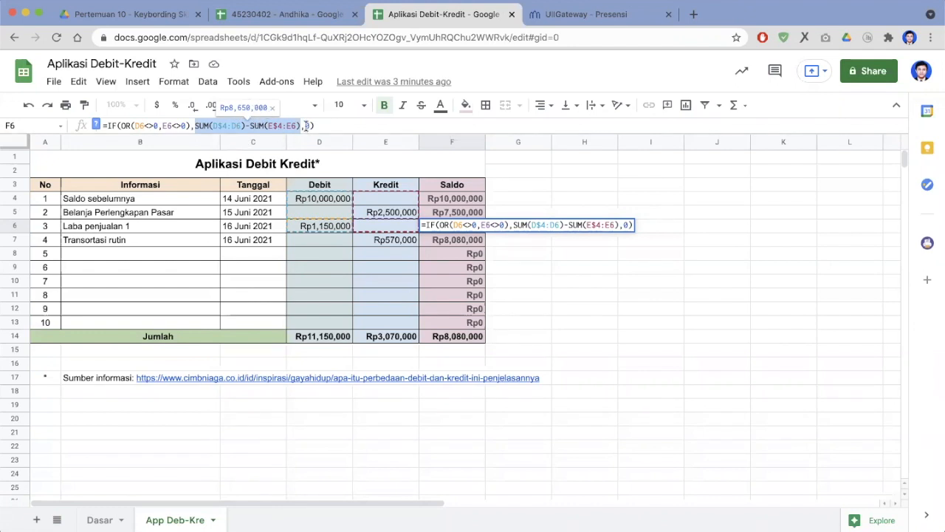
{"action": "left_click", "coordinate": [305, 126]}
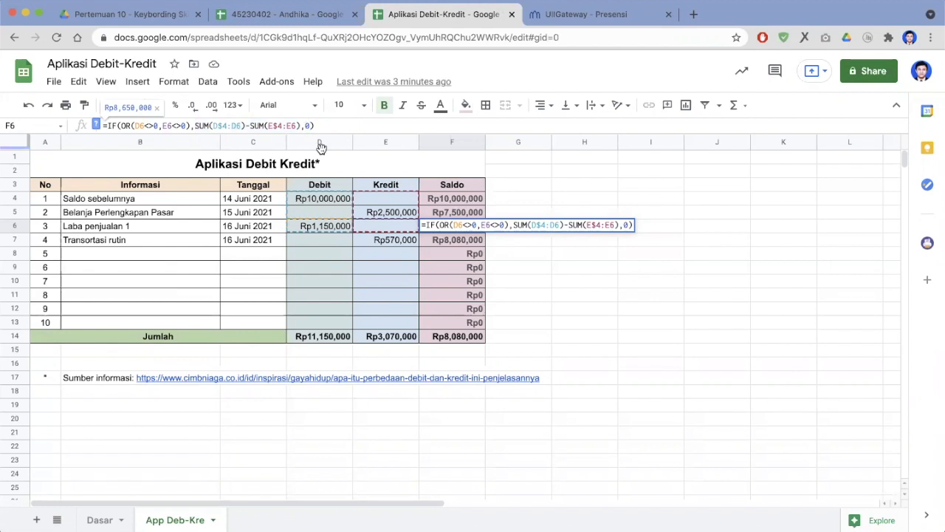
{"action": "left_click", "coordinate": [475, 254]}
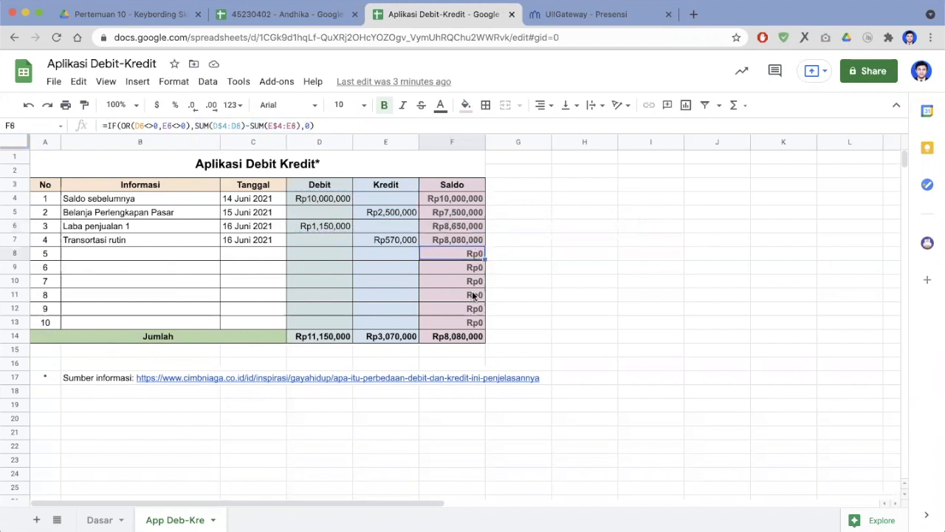
Compare the empty Debit and Kredit cells in row 9 with the Saldo formula in F9
{"action": "left_click", "coordinate": [309, 266]}
{"action": "key", "text": "Tab"}
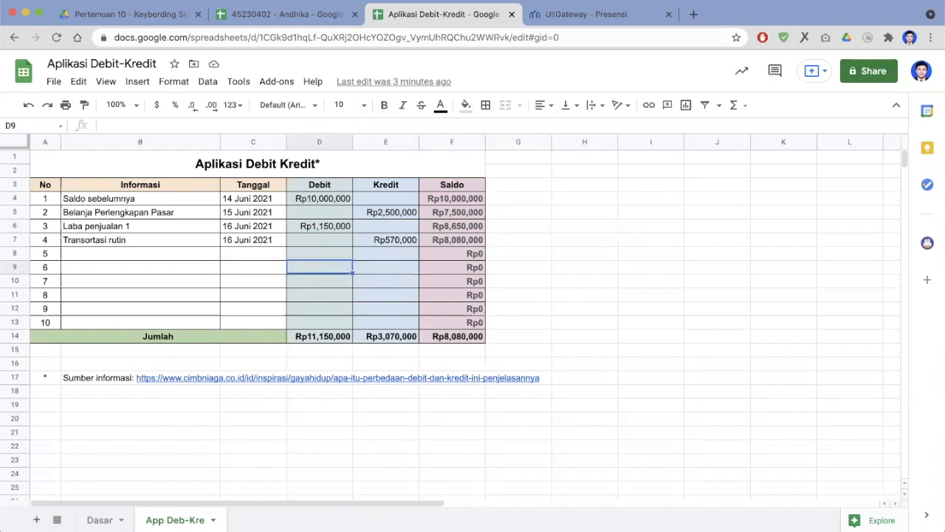
{"action": "key", "text": "shift+Tab"}
{"action": "key", "text": "Tab"}
{"action": "key", "text": "shift+Tab"}
{"action": "key", "text": "Tab"}
{"action": "key", "text": "Tab"}
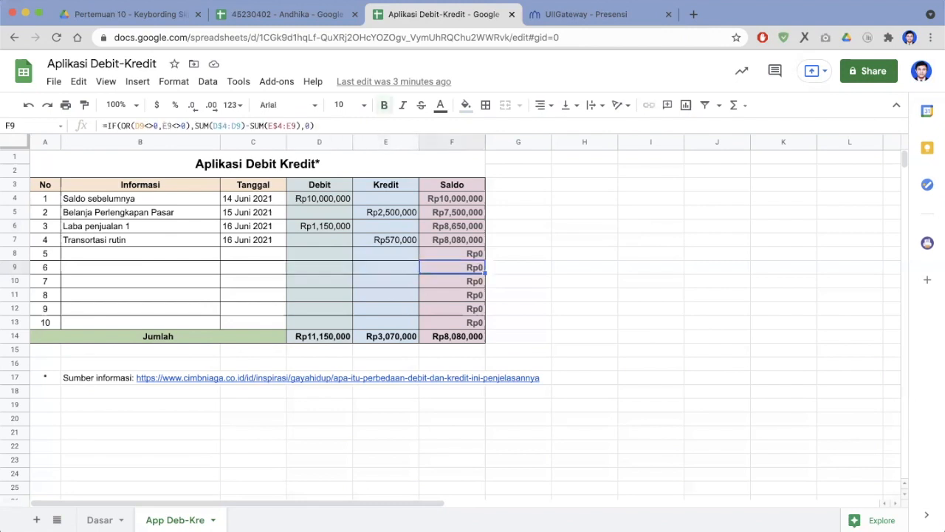
Compare the Debit and Kredit entries of rows 4 to 7, row by row in D4:E7, with the Saldo formulas
{"action": "key", "text": "Up"}
{"action": "key", "text": "Up"}
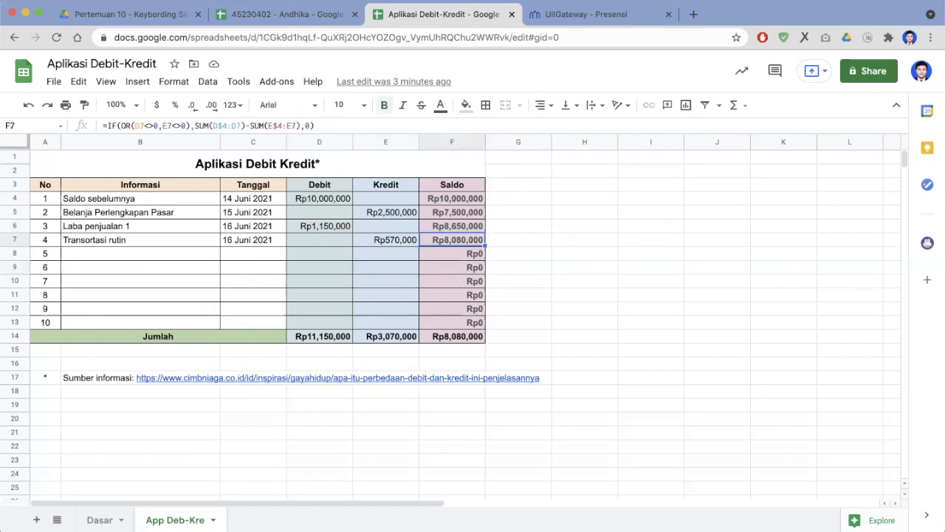
{"action": "key", "text": "Left"}
{"action": "key", "text": "Left"}
{"action": "key", "text": "Up"}
{"action": "key", "text": "Up"}
{"action": "key", "text": "Up"}
{"action": "key", "text": "Right"}
{"action": "key", "text": "Left"}
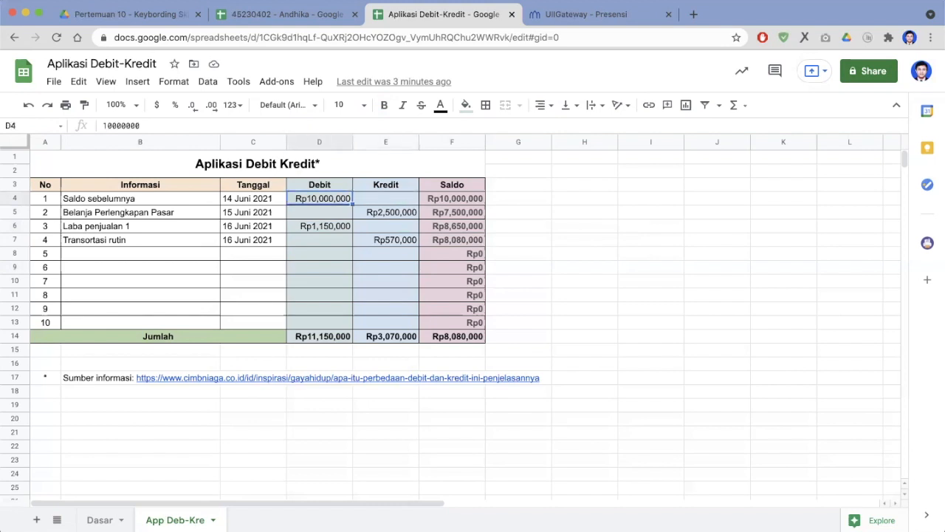
{"action": "key", "text": "Down"}
{"action": "key", "text": "Right"}
{"action": "key", "text": "Down"}
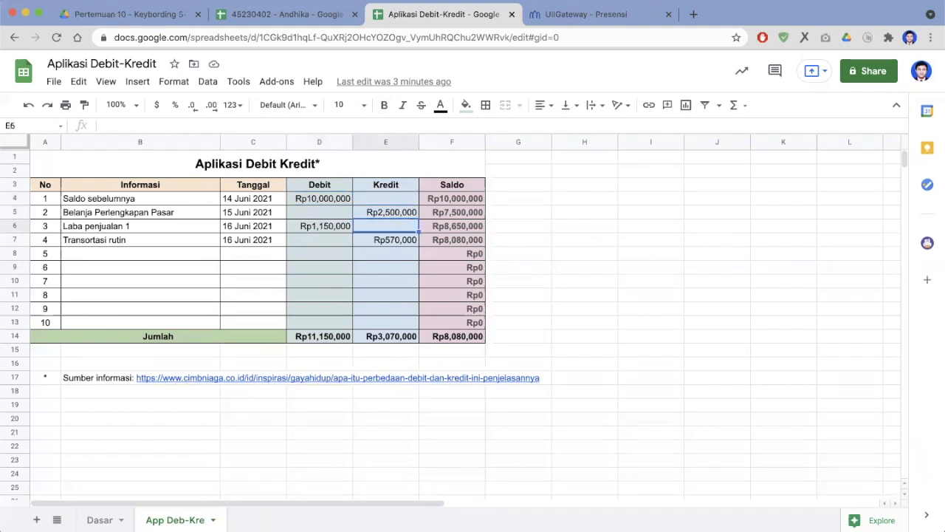
{"action": "key", "text": "Left"}
{"action": "key", "text": "Down"}
{"action": "key", "text": "Right"}
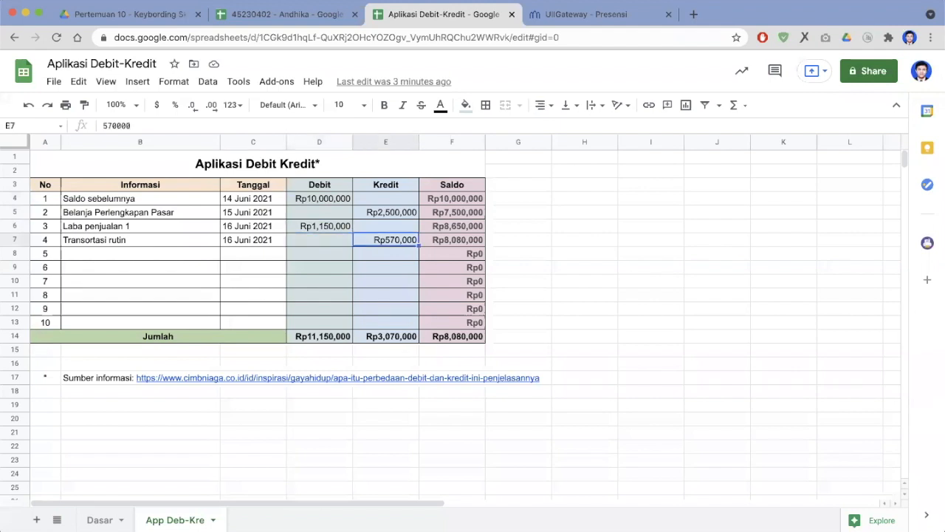
{"action": "key", "text": "Left"}
{"action": "key", "text": "Up"}
{"action": "key", "text": "Up"}
{"action": "key", "text": "Up"}
{"action": "key", "text": "Right"}
{"action": "key", "text": "Left"}
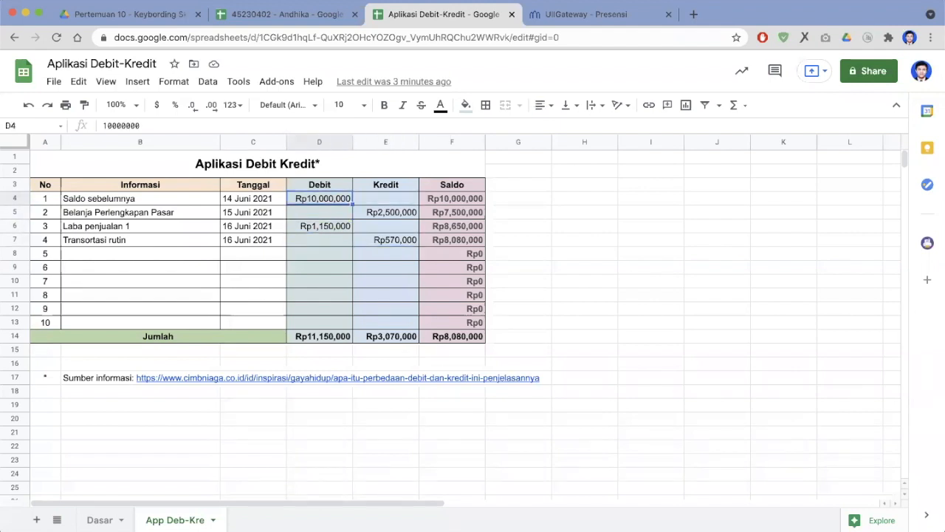
{"action": "key", "text": "Right"}
{"action": "key", "text": "Left"}
{"action": "key", "text": "Down"}
{"action": "key", "text": "Right"}
{"action": "key", "text": "Down"}
{"action": "key", "text": "Left"}
{"action": "key", "text": "Down"}
{"action": "key", "text": "Right"}
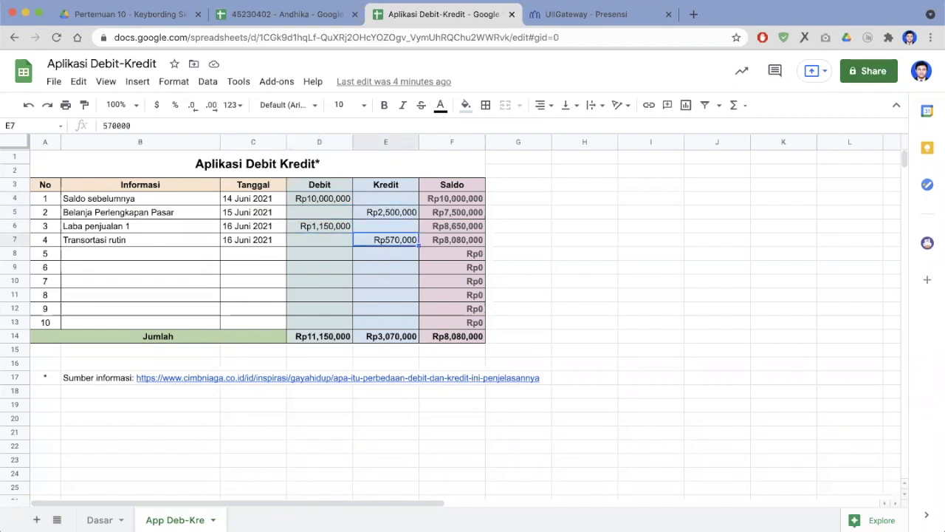
Examine the SUM(D$4:D4) part of the Saldo formula in F4, leaving the formula unedited
{"action": "key", "text": "Up"}
{"action": "key", "text": "Up"}
{"action": "key", "text": "Up"}
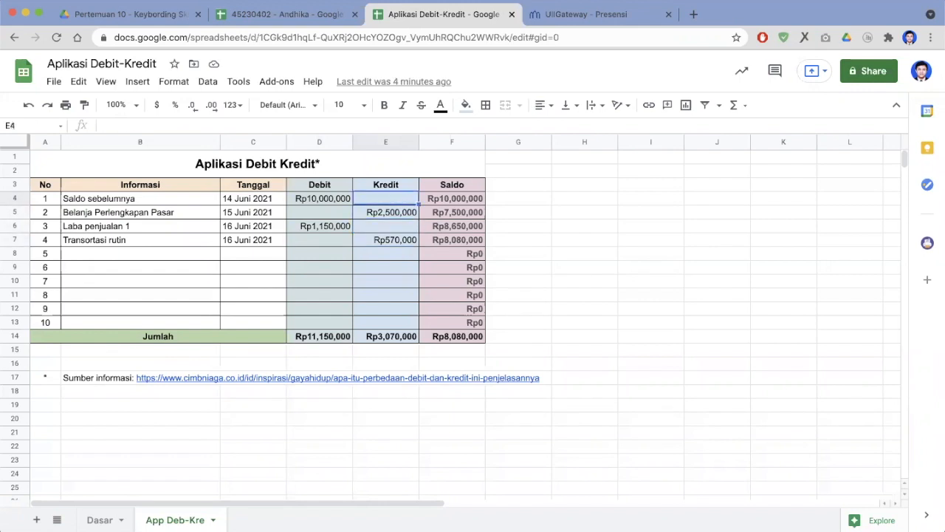
{"action": "key", "text": "Right"}
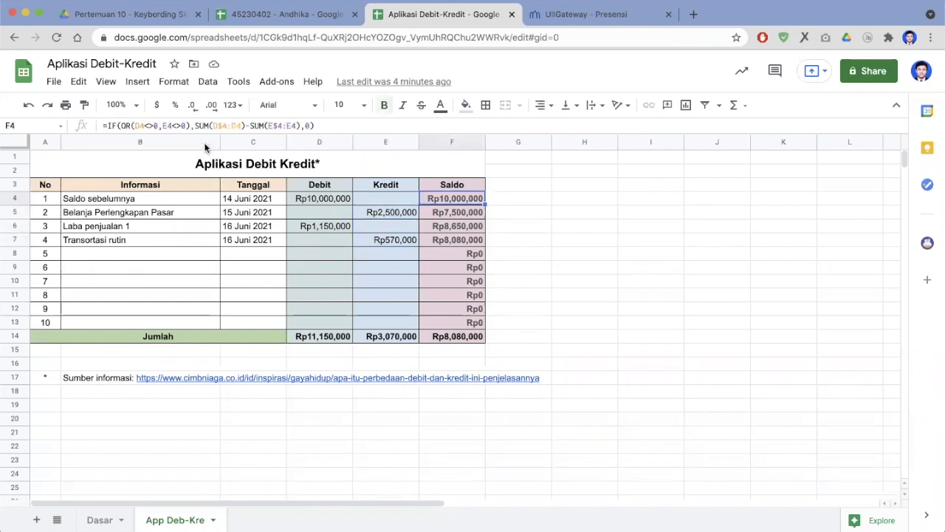
{"action": "left_click", "coordinate": [194, 125]}
{"action": "left_click_drag", "start_coordinate": [194, 125], "coordinate": [249, 129]}
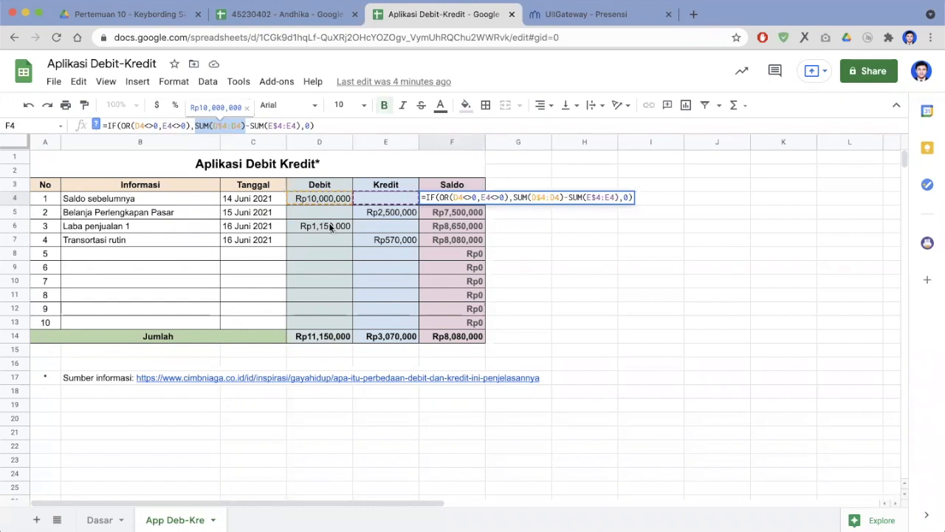
{"action": "key", "text": "Escape"}
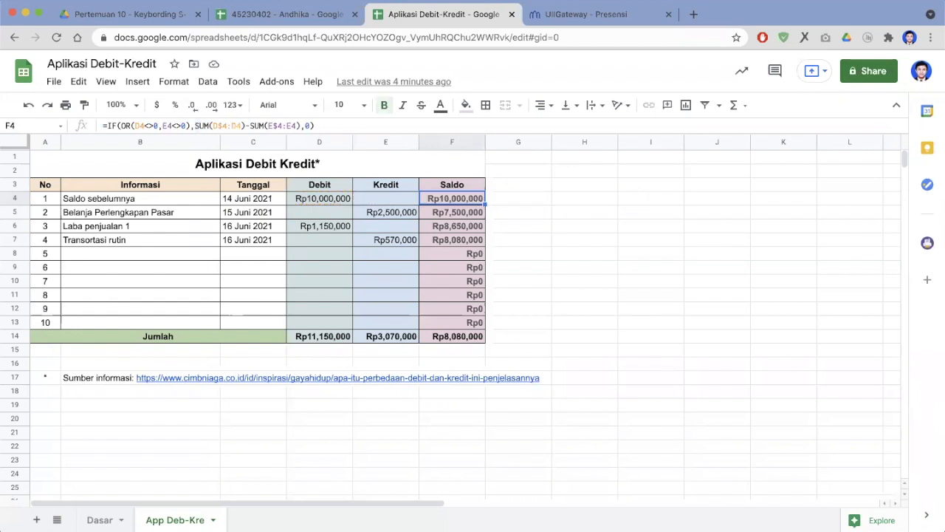
Examine the Debit sum SUM(D$4:D7) inside the Saldo formula in F7
{"action": "left_click", "coordinate": [315, 245]}
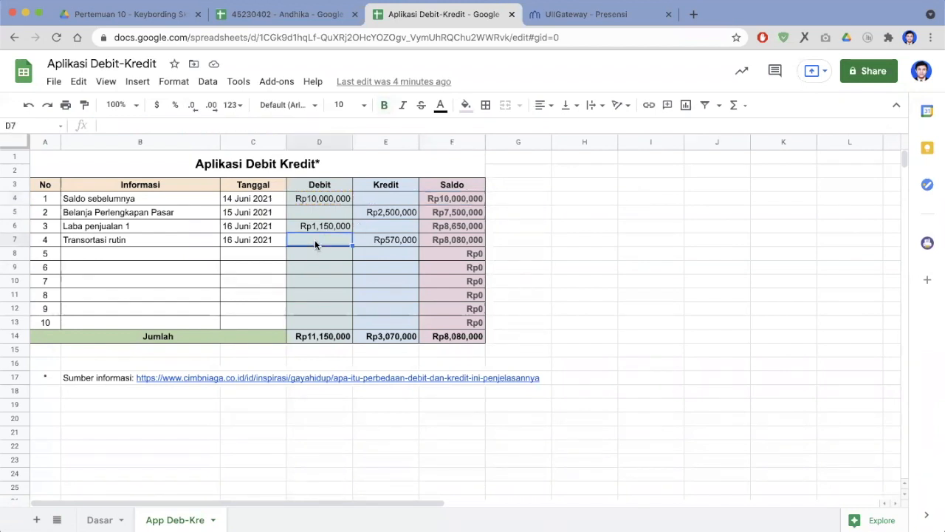
{"action": "left_click", "coordinate": [452, 238]}
{"action": "left_click_drag", "start_coordinate": [194, 125], "coordinate": [223, 123]}
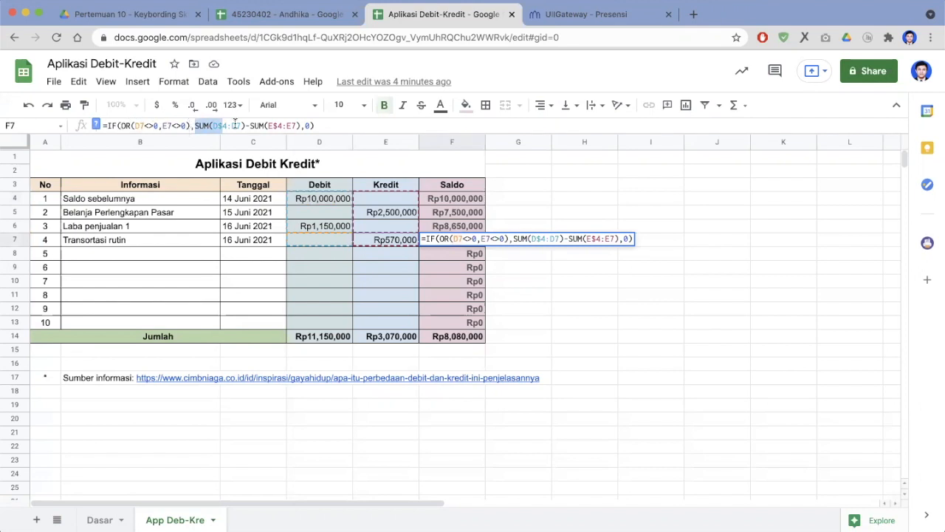
{"action": "left_click", "coordinate": [224, 127]}
{"action": "left_click_drag", "start_coordinate": [194, 126], "coordinate": [246, 122]}
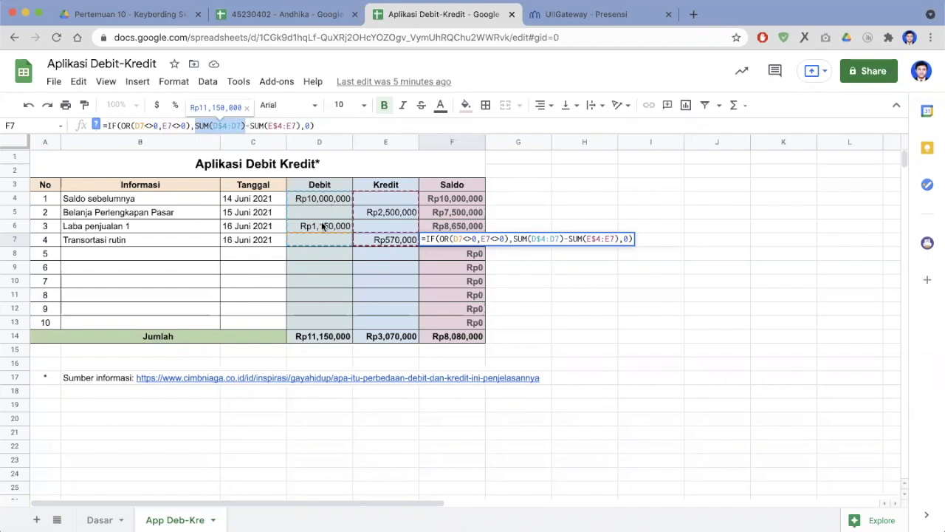
Examine the Kredit sum SUM(E$4:E7) in the F7 formula and leave the cell without saving changes
{"action": "left_click", "coordinate": [249, 125]}
{"action": "left_click_drag", "start_coordinate": [249, 126], "coordinate": [302, 125]}
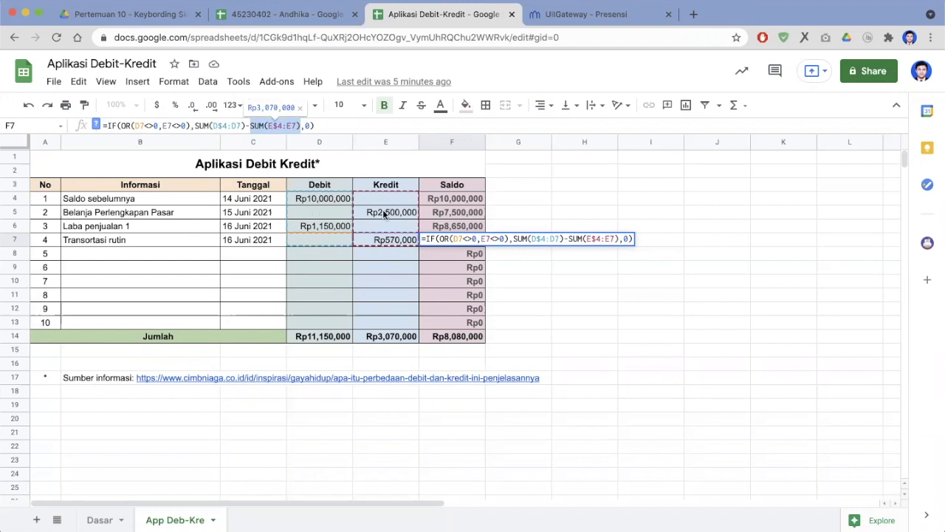
{"action": "left_click", "coordinate": [462, 202]}
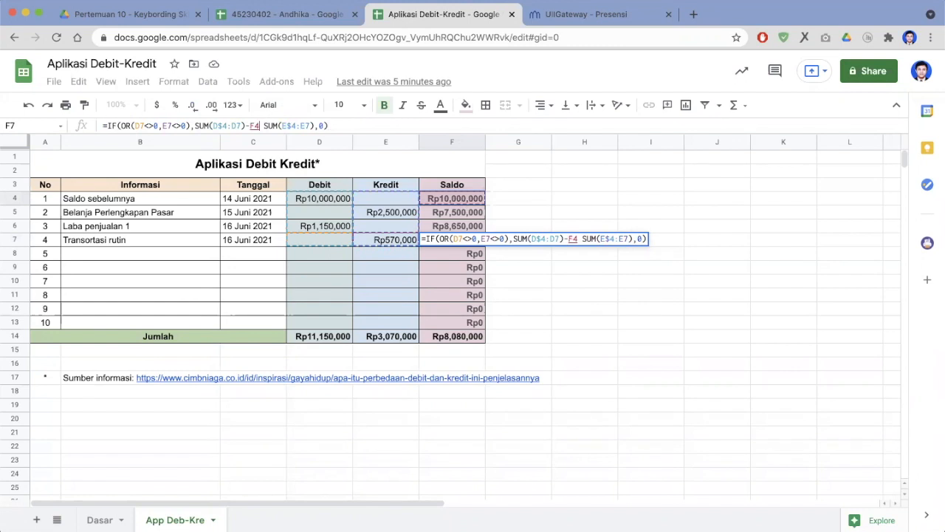
{"action": "key", "text": "Escape"}
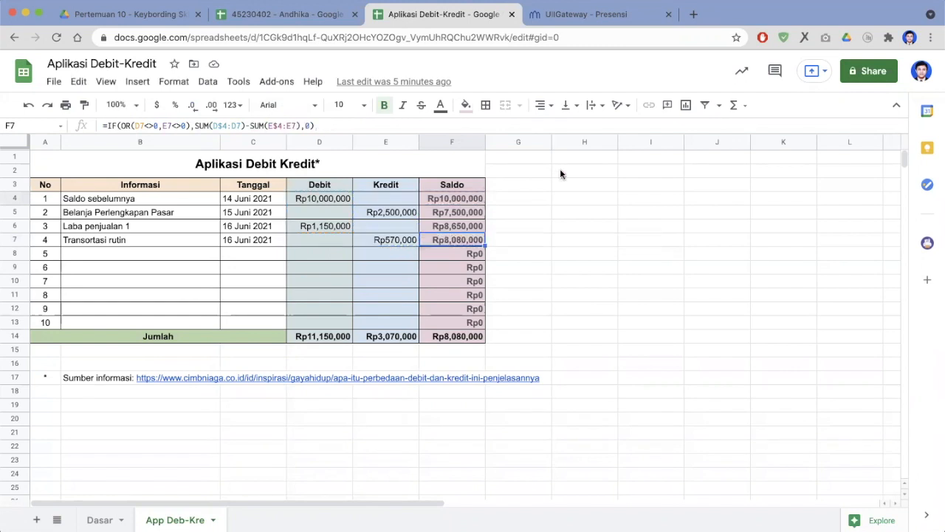
{"action": "left_click", "coordinate": [554, 202]}
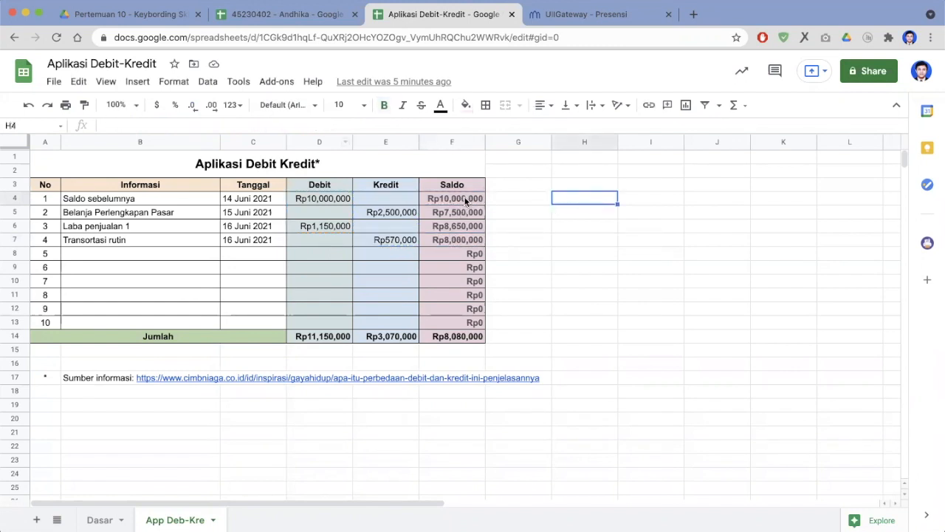
Fill the Saldo formula from F4 down through F13
{"action": "left_click", "coordinate": [466, 201]}
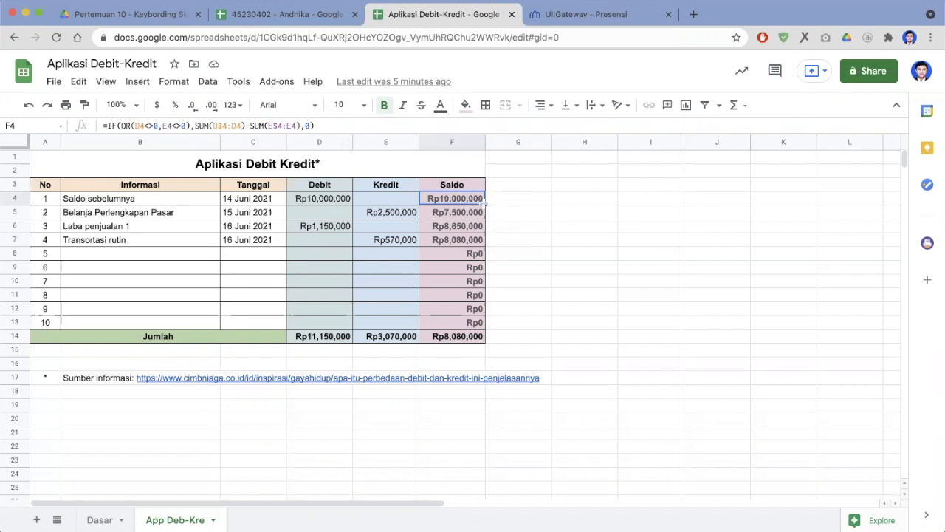
{"action": "left_click_drag", "start_coordinate": [485, 234], "coordinate": [484, 325]}
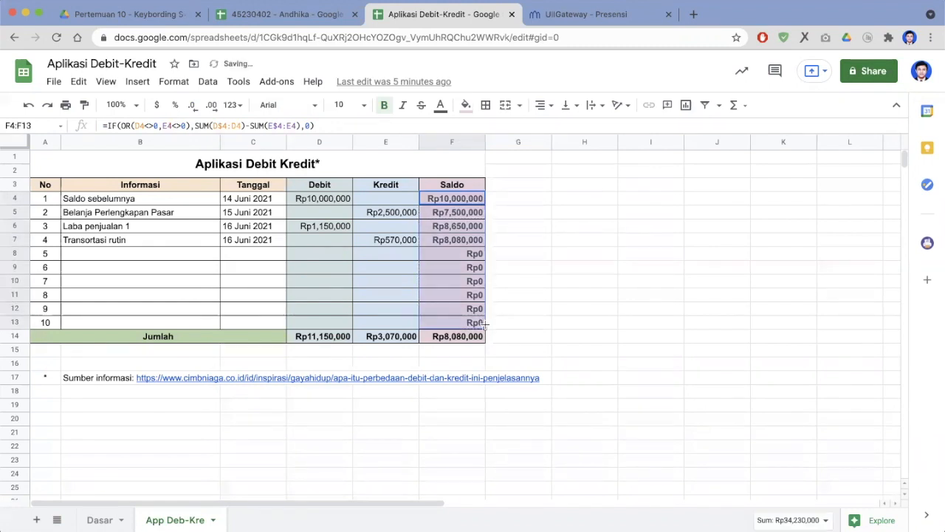
{"action": "left_click", "coordinate": [548, 285]}
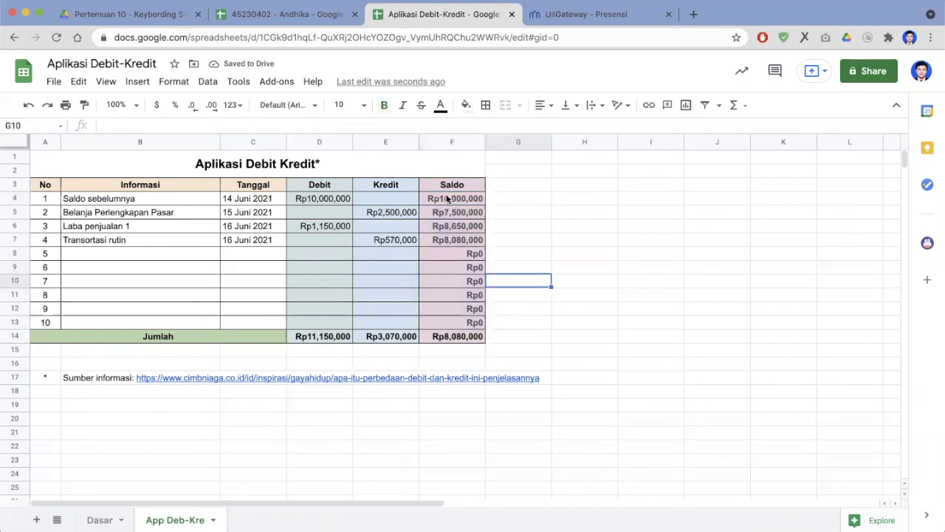
Compare the Saldo formulas in F4 and F7, examining the range D$4:D7 in the latter
{"action": "left_click", "coordinate": [447, 199]}
{"action": "left_click", "coordinate": [452, 239]}
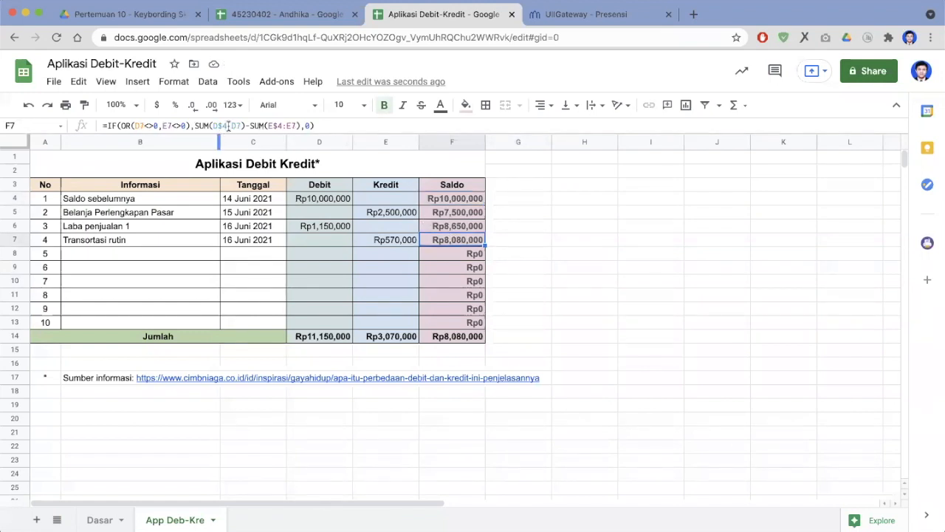
{"action": "left_click_drag", "start_coordinate": [214, 126], "coordinate": [242, 126]}
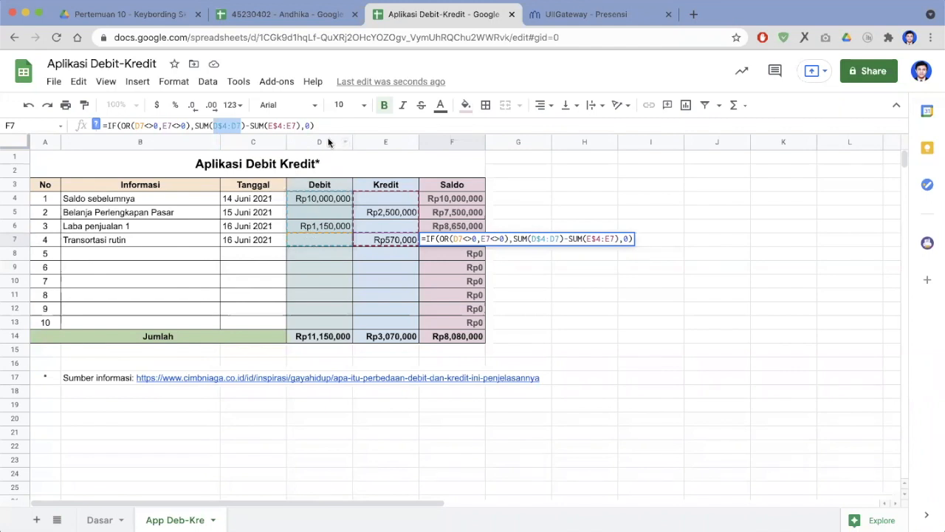
{"action": "left_click", "coordinate": [332, 258]}
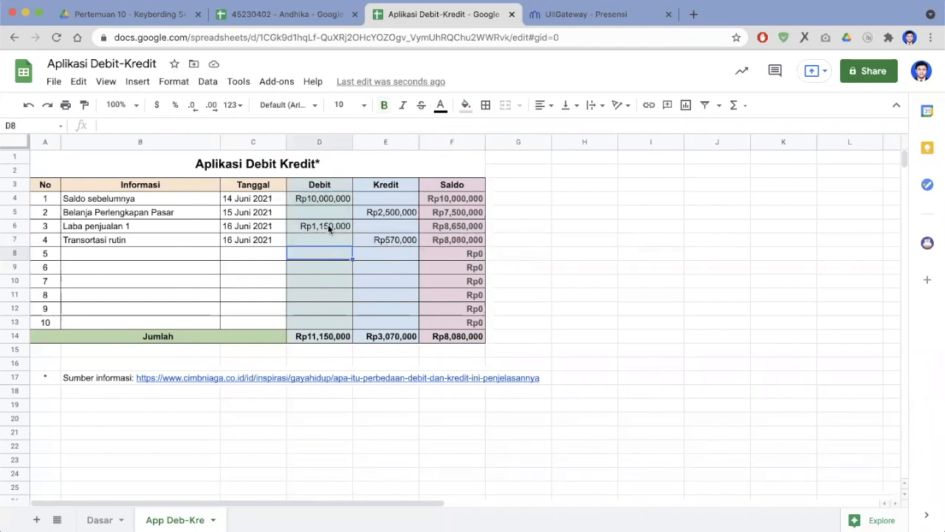
Compare the Saldo formula in F6 with the Debit range D4:D6 that it sums
{"action": "left_click", "coordinate": [325, 228]}
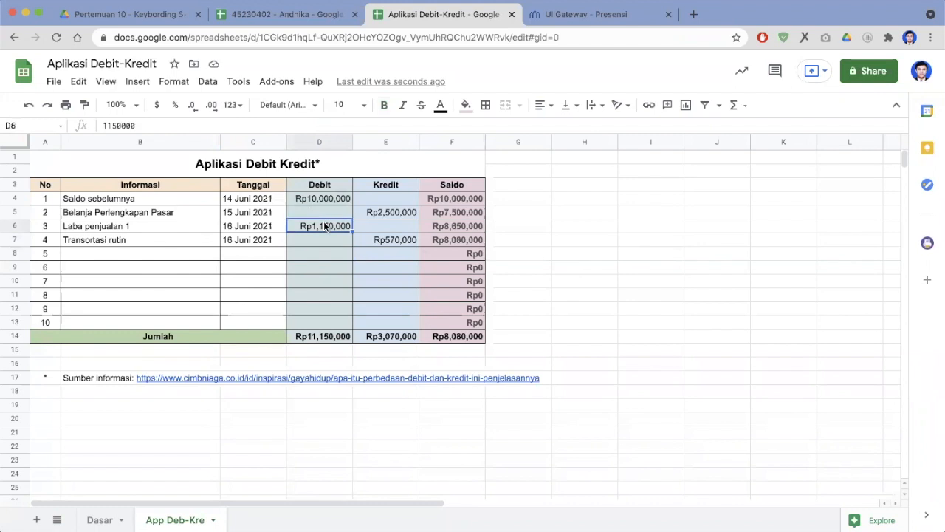
{"action": "left_click", "coordinate": [474, 229]}
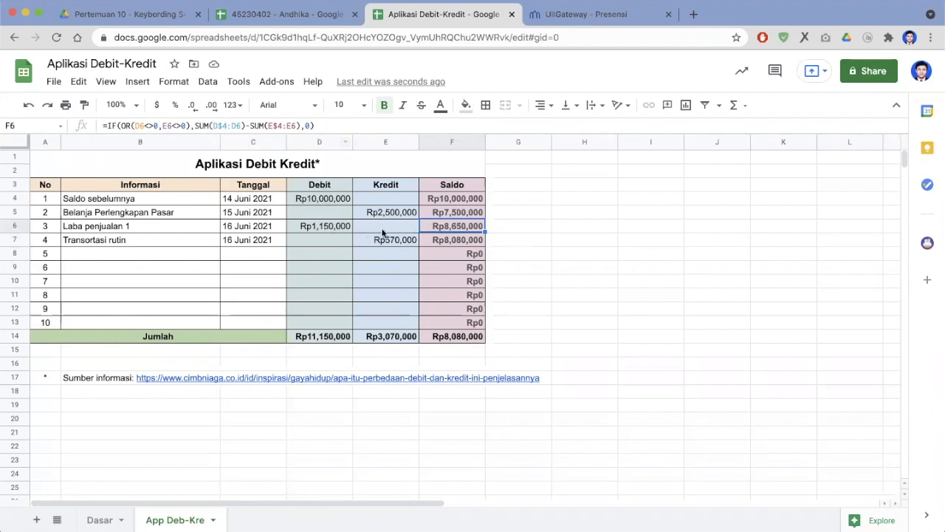
{"action": "left_click", "coordinate": [327, 227]}
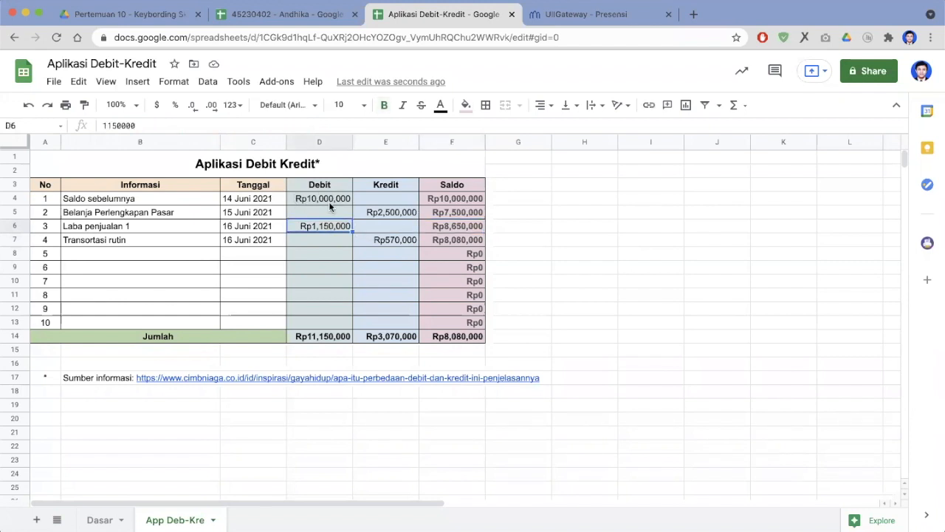
{"action": "left_click", "coordinate": [329, 200], "text": "shift"}
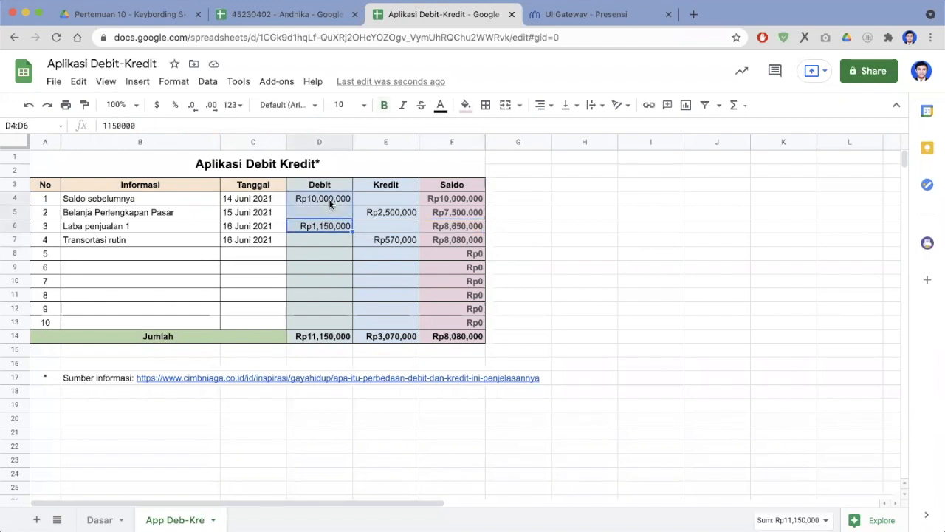
{"action": "left_click", "coordinate": [329, 255]}
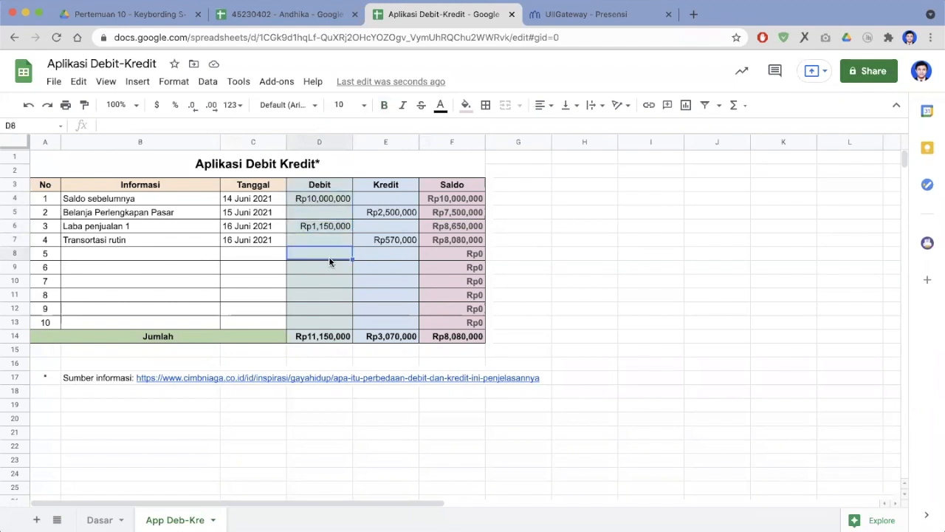
Enter "Gaji PEgawai" as the Informasi entry in B8
{"action": "left_click", "coordinate": [135, 256]}
{"action": "type", "text": "gG"}
{"action": "key", "text": "BackSpace"}
{"action": "key", "text": "BackSpace"}
{"action": "type", "text": "Gaji PEgawai"}
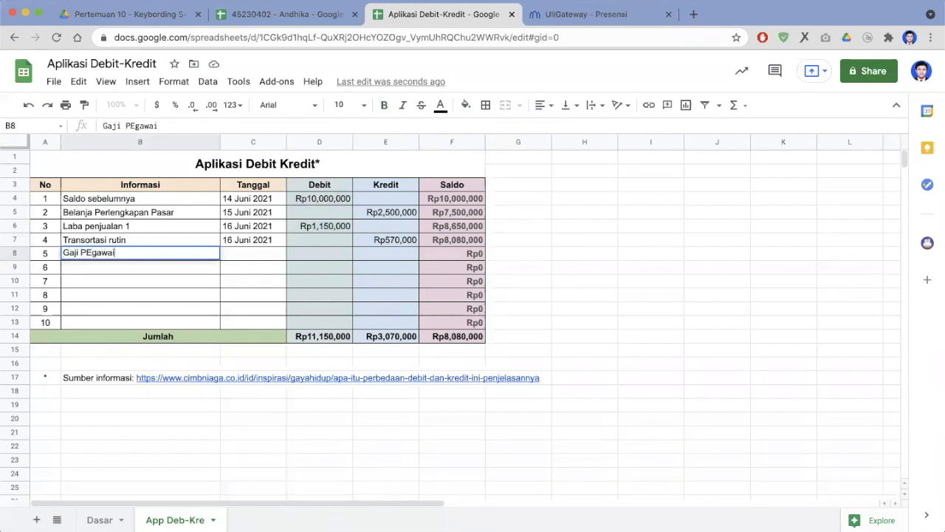
Enter the date 17 Juni 2021 in the Tanggal cell C8
{"action": "key", "text": "Tab"}
{"action": "type", "text": "17 Juni 2020"}
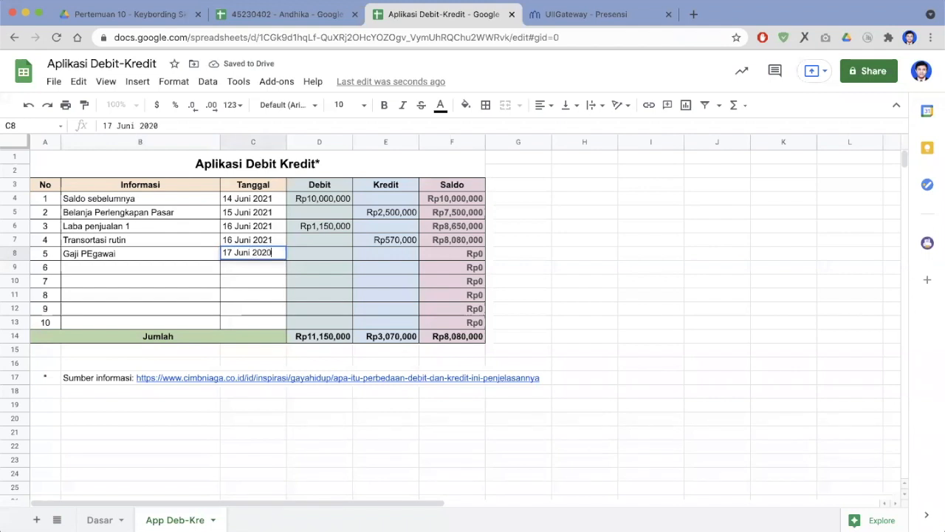
{"action": "key", "text": "BackSpace"}
{"action": "type", "text": "1"}
{"action": "key", "text": "Tab"}
Enter a Kredit amount of 7,000,000 in E8 for the Gaji PEgawai row
{"action": "key", "text": "Tab"}
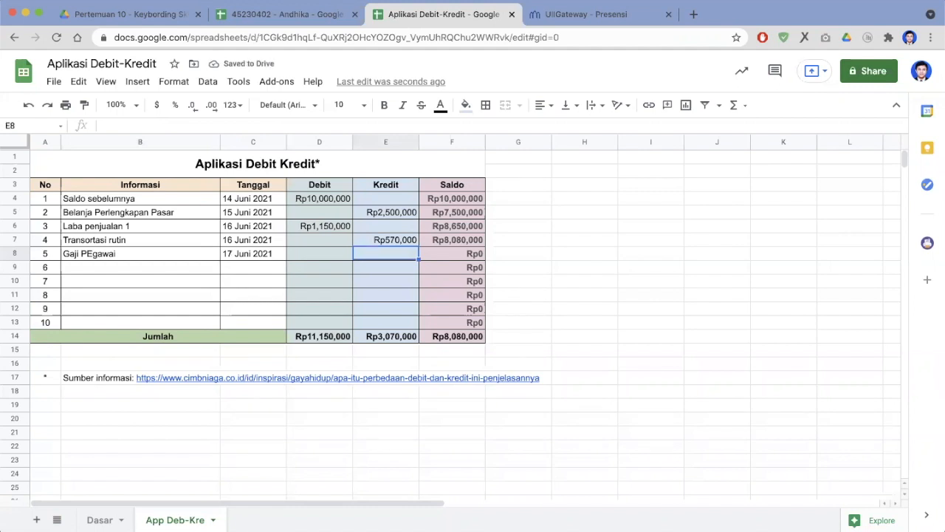
{"action": "type", "text": "7,"}
{"action": "type", "text": "000,000"}
{"action": "key", "text": "Return"}
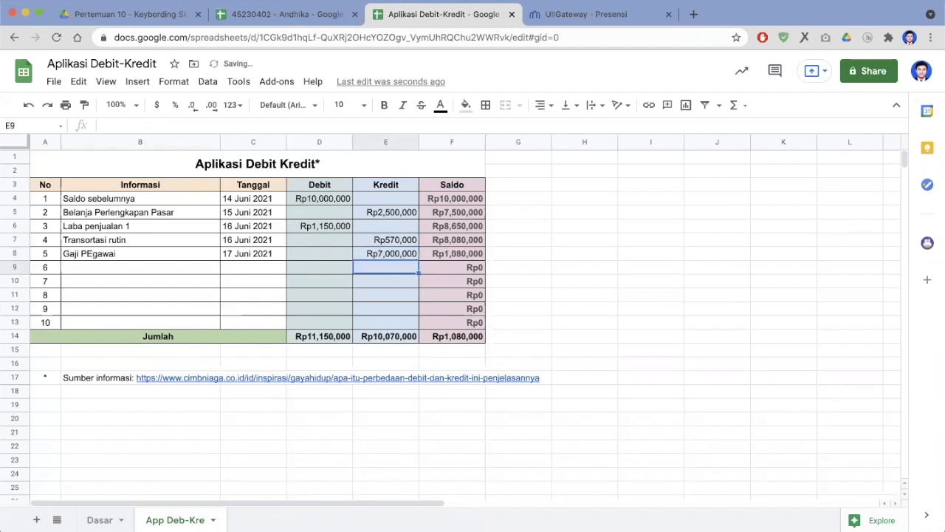
Examine the Saldo formula in F8 against the Kredit amount in E8
{"action": "key", "text": "Right"}
{"action": "key", "text": "Up"}
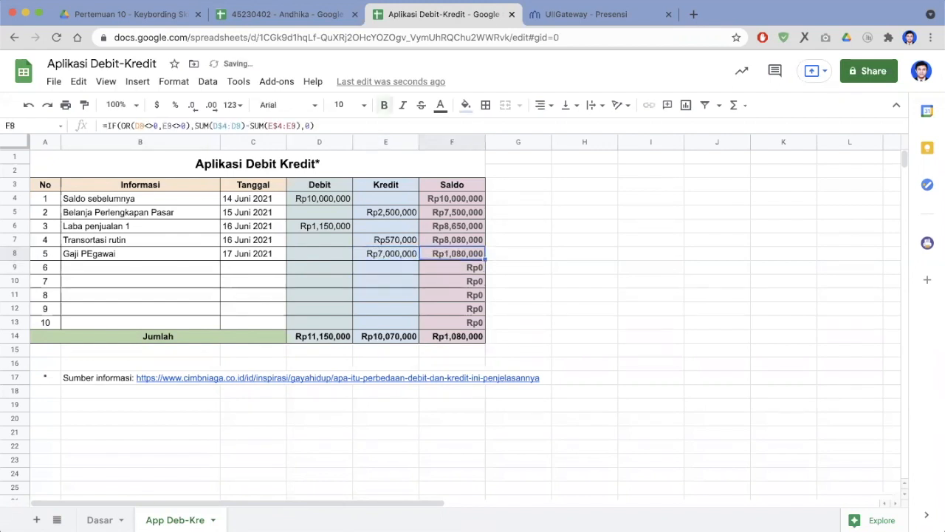
{"action": "key", "text": "Left"}
{"action": "key", "text": "Right"}
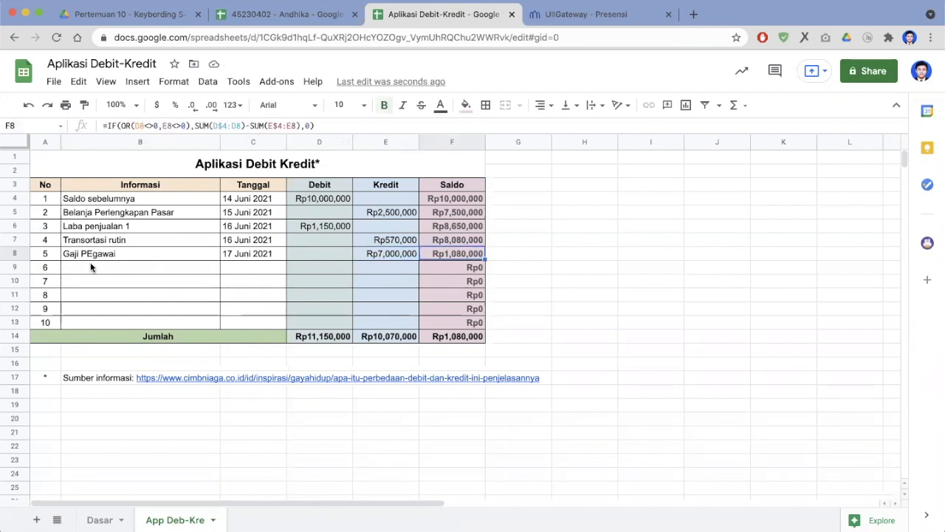
Copy the Saldo formula in F4 down the column again, through row 13
{"action": "left_click", "coordinate": [467, 202]}
{"action": "left_click_drag", "start_coordinate": [485, 205], "coordinate": [483, 326]}
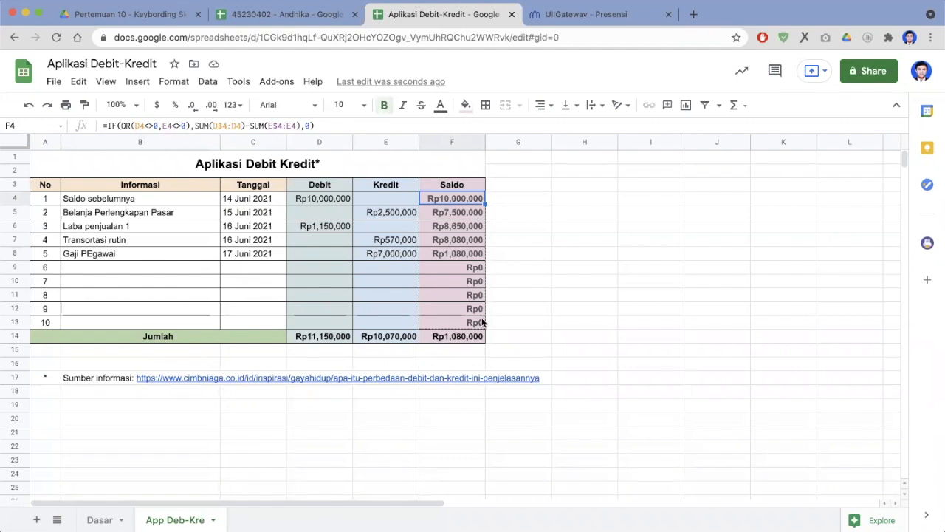
Examine the Debit, Kredit and Saldo total formulas in the Jumlah row, cells D14 to F14
{"action": "left_click", "coordinate": [585, 298]}
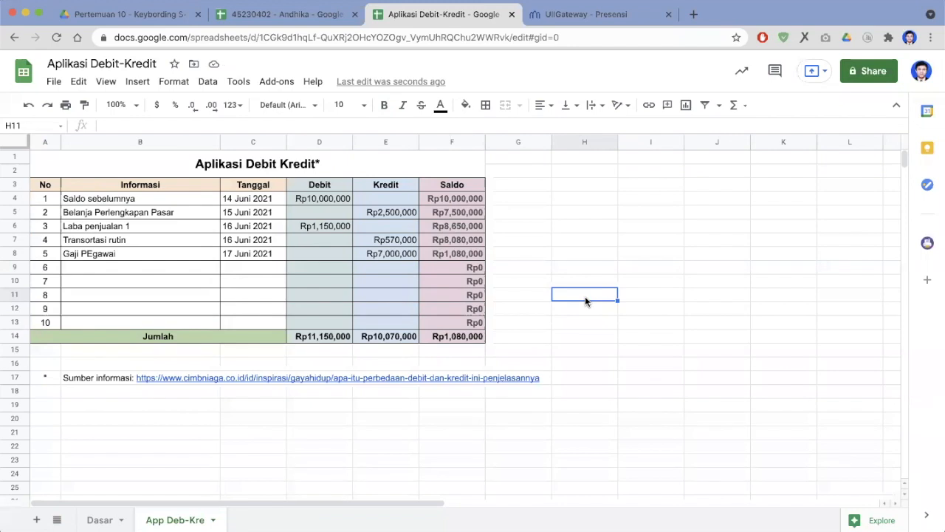
{"action": "left_click", "coordinate": [324, 334]}
{"action": "key", "text": "Right"}
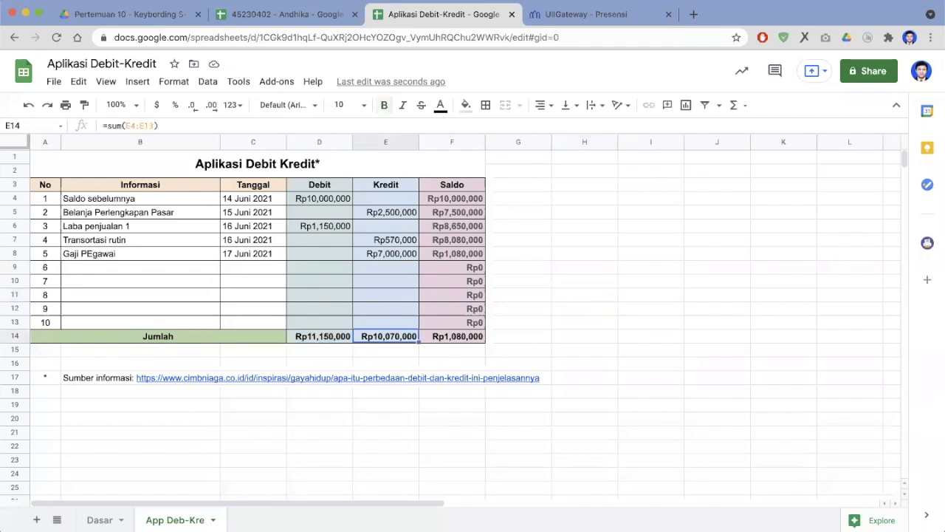
{"action": "key", "text": "Right"}
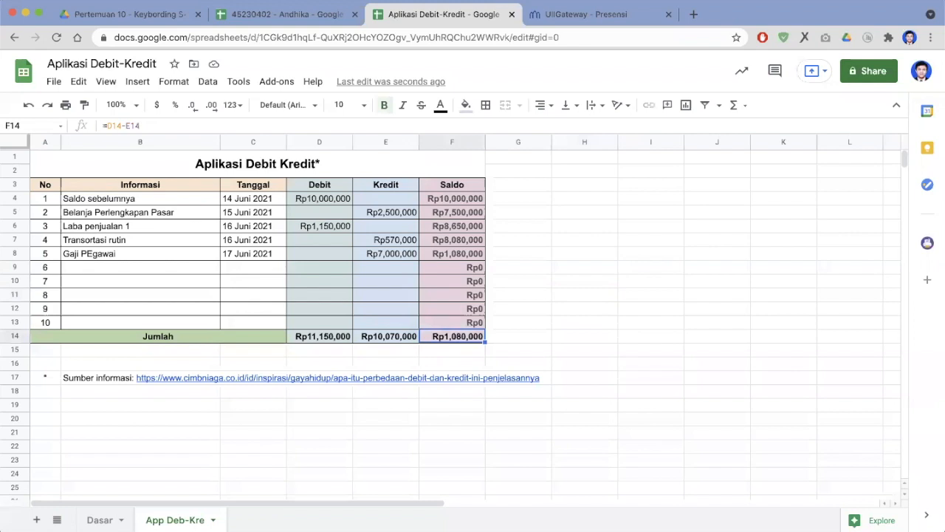
{"action": "left_click", "coordinate": [554, 310]}
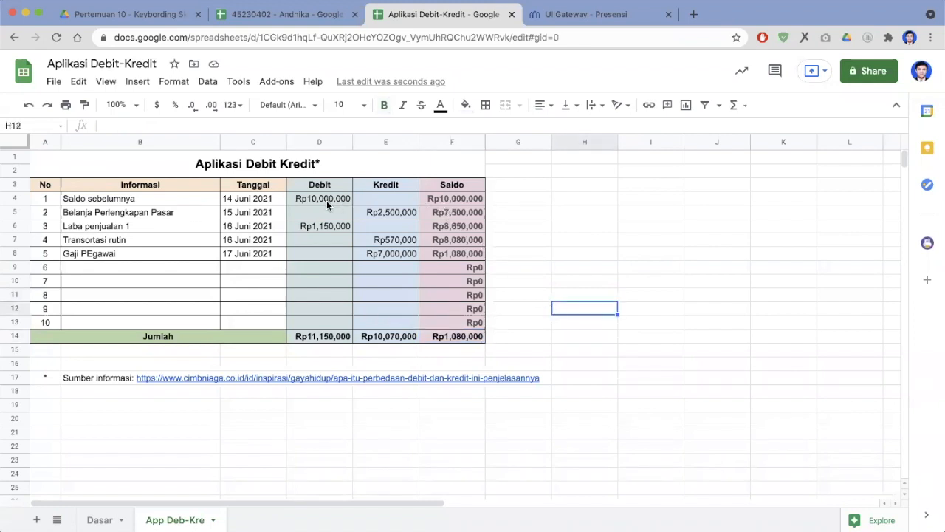
Enter the sample amounts 70000 in I6 and 150000 in I7, beside the table
{"action": "left_click", "coordinate": [648, 220]}
{"action": "key", "text": "Down"}
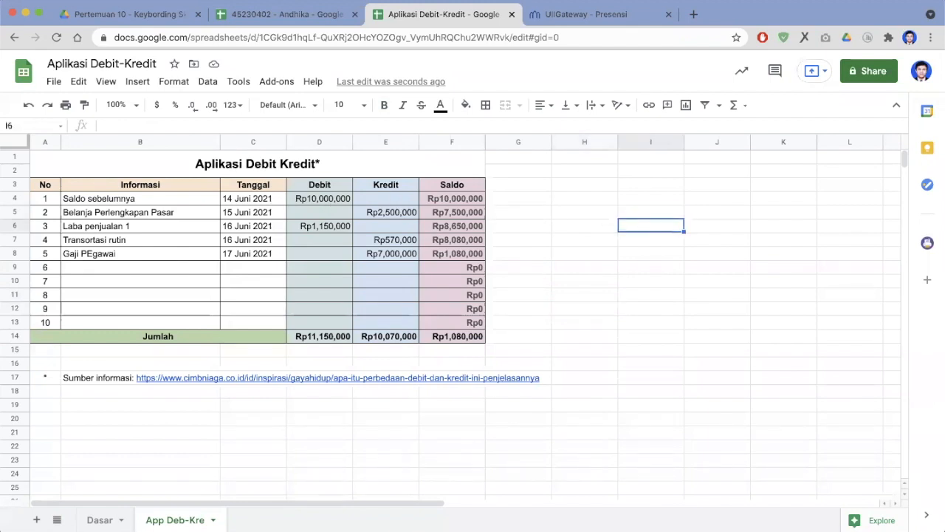
{"action": "type", "text": "70000"}
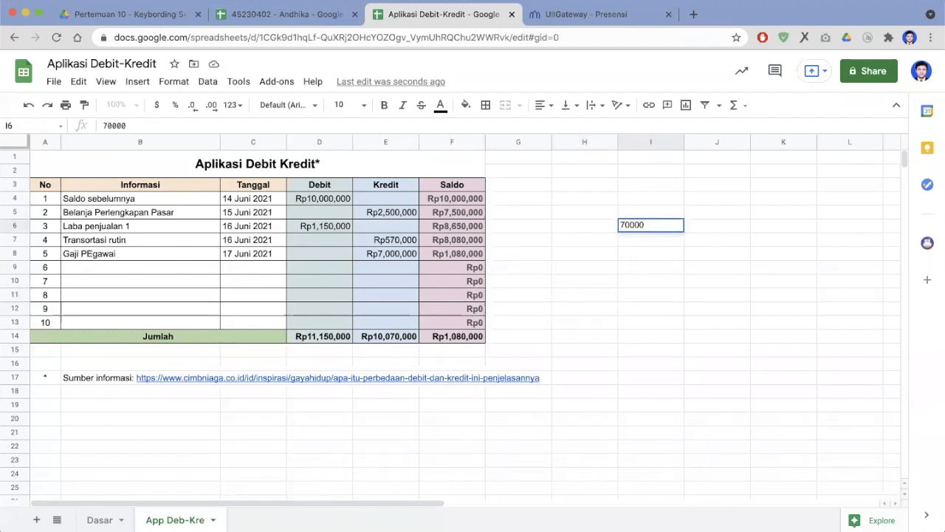
{"action": "key", "text": "Return"}
{"action": "type", "text": "1500"}
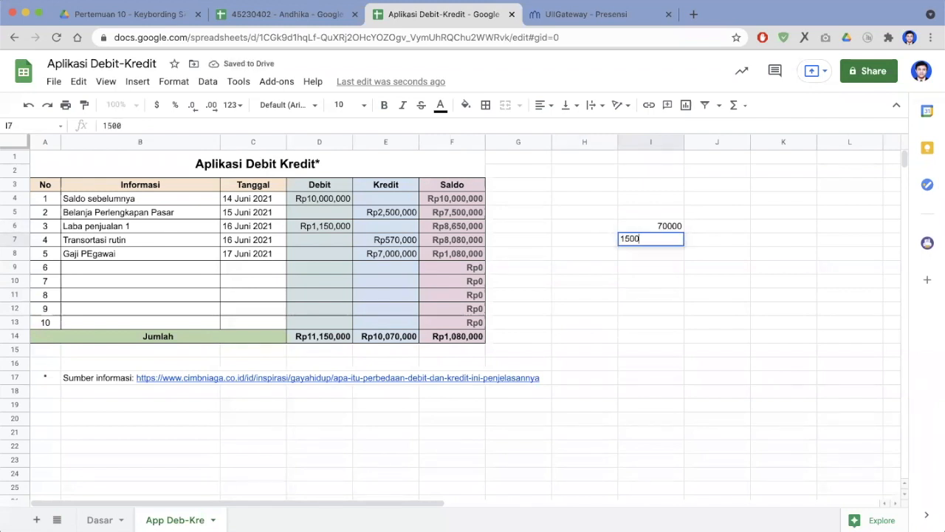
{"action": "type", "text": "00"}
{"action": "key", "text": "Return"}
Format the sample amounts in I6:I7 with the custom currency Indonesian Rupiah, using the Rp1,000 style
{"action": "key", "text": "Up"}
{"action": "key", "text": "Up"}
{"action": "key", "text": "shift+Down"}
{"action": "key", "text": "shift+Down"}
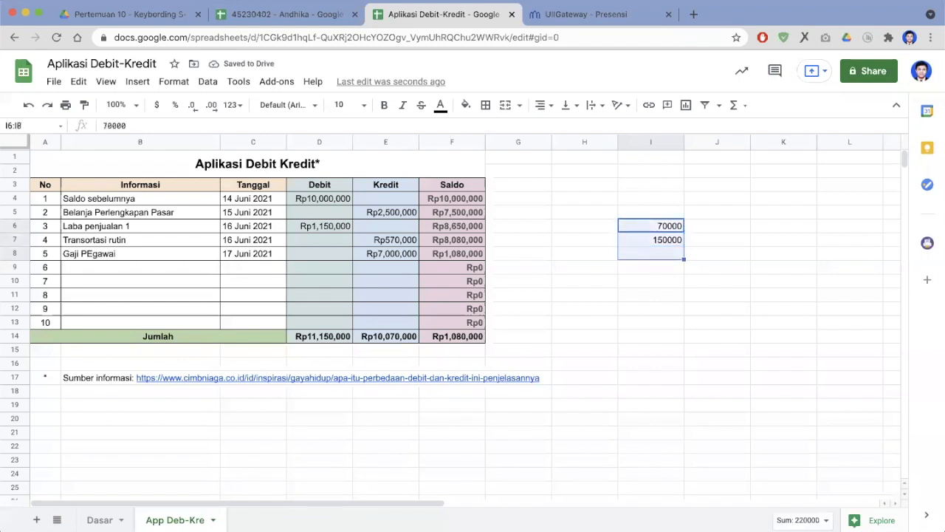
{"action": "key", "text": "shift+Up"}
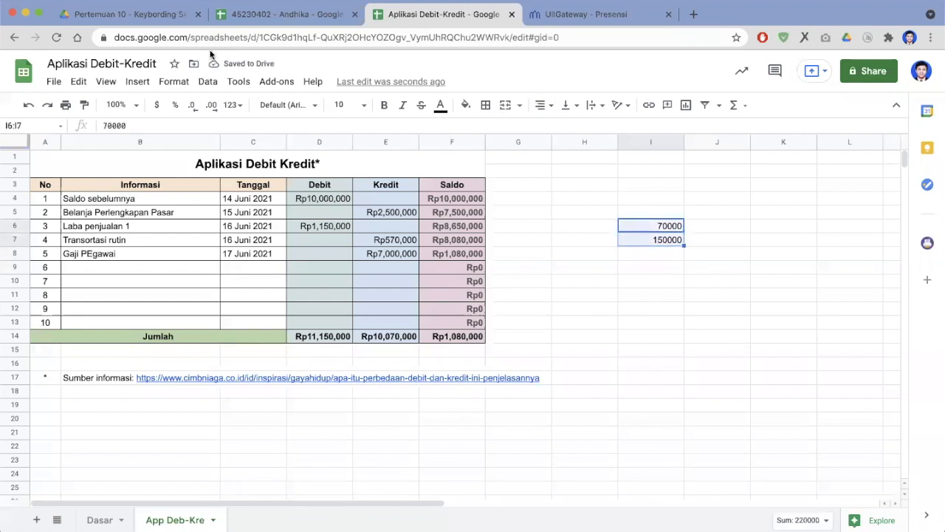
{"action": "left_click", "coordinate": [176, 80]}
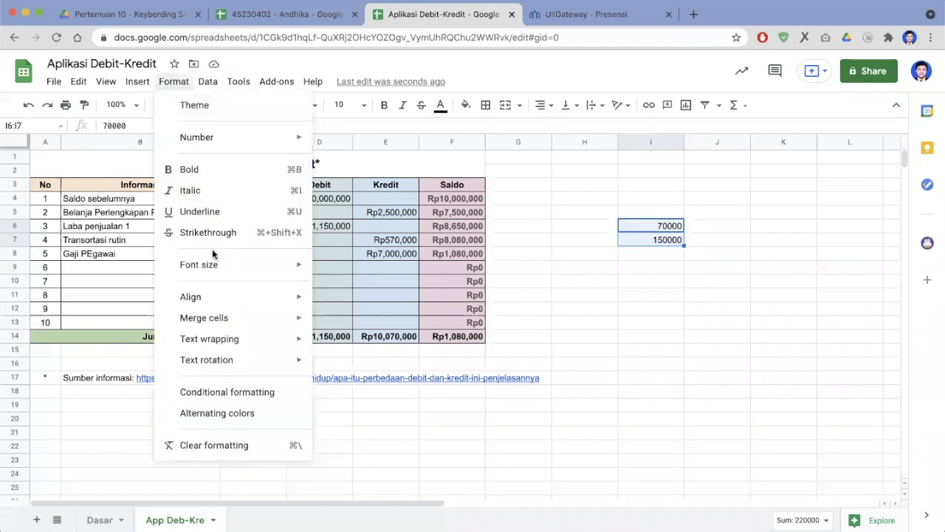
{"action": "mouse_move", "coordinate": [219, 264]}
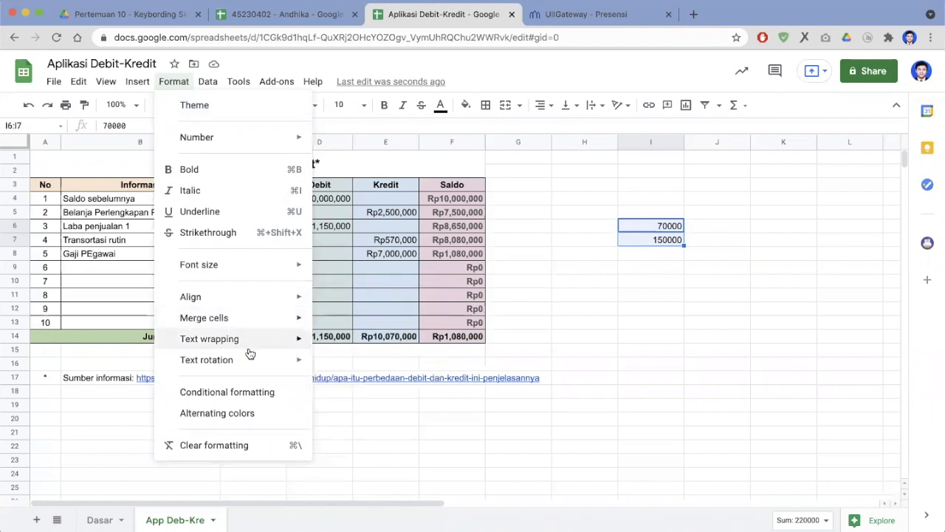
{"action": "left_click", "coordinate": [208, 83]}
{"action": "scroll", "coordinate": [222, 323], "scroll_direction": "down", "scroll_amount": 1}
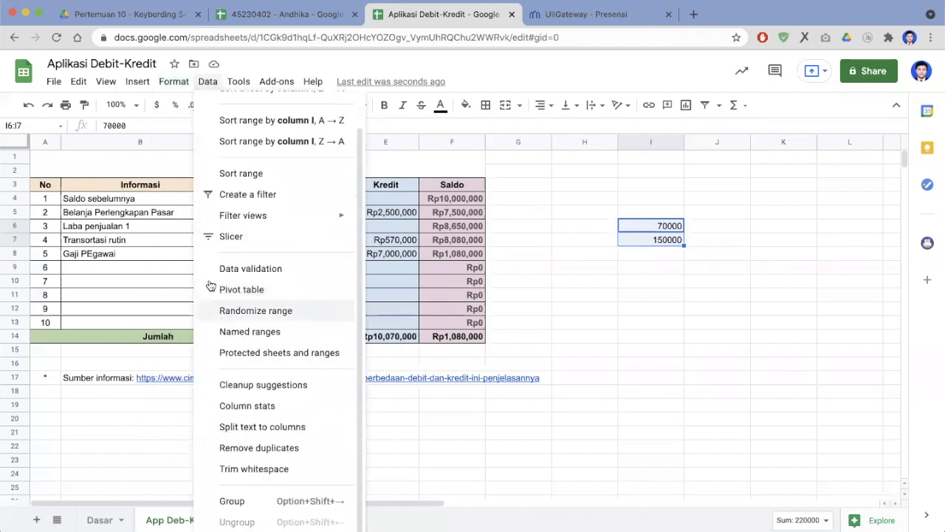
{"action": "mouse_move", "coordinate": [172, 82]}
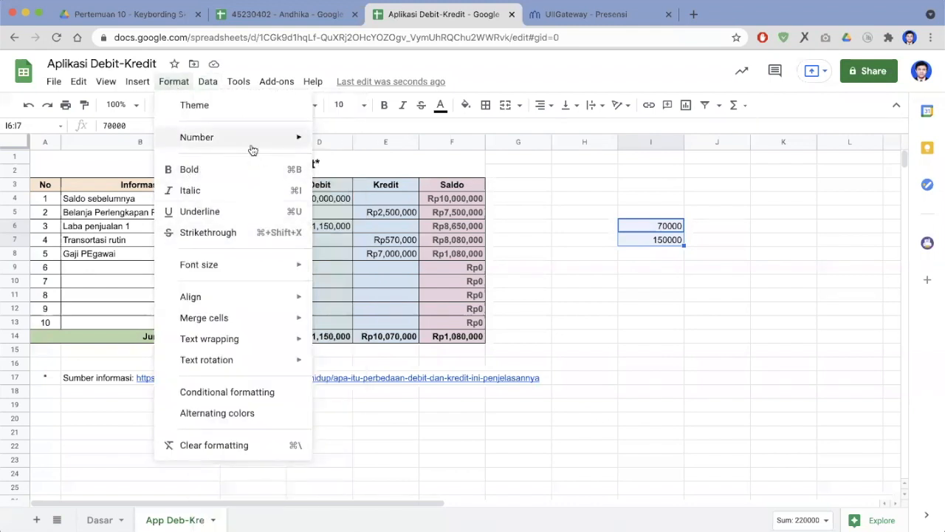
{"action": "mouse_move", "coordinate": [254, 150]}
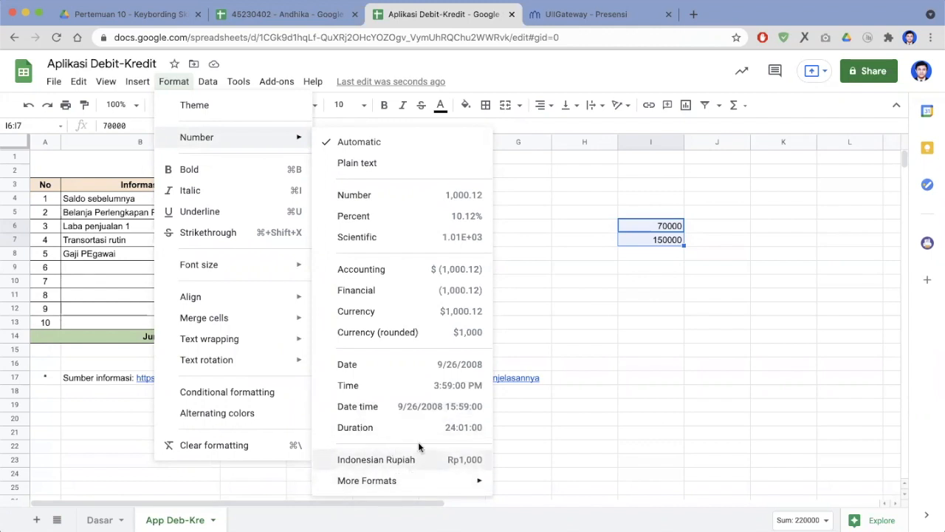
{"action": "mouse_move", "coordinate": [407, 481]}
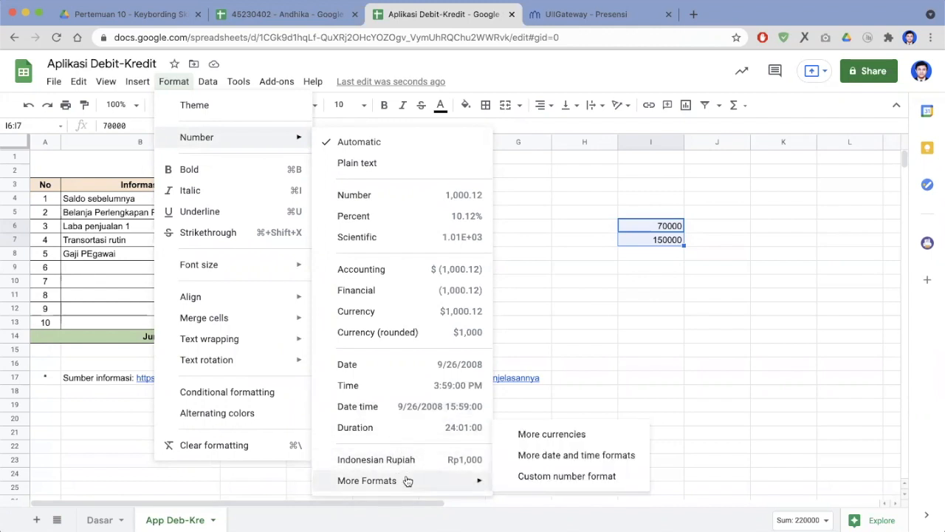
{"action": "left_click", "coordinate": [567, 438]}
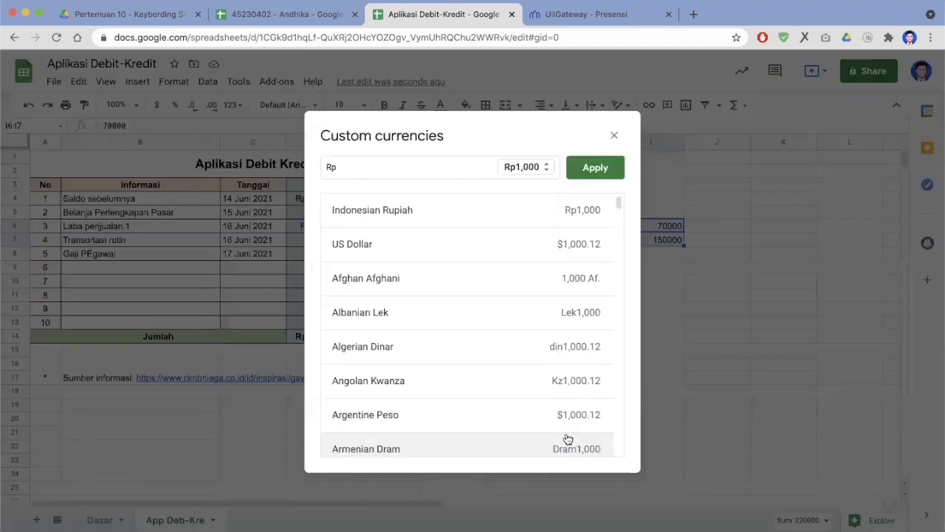
{"action": "left_click", "coordinate": [418, 214]}
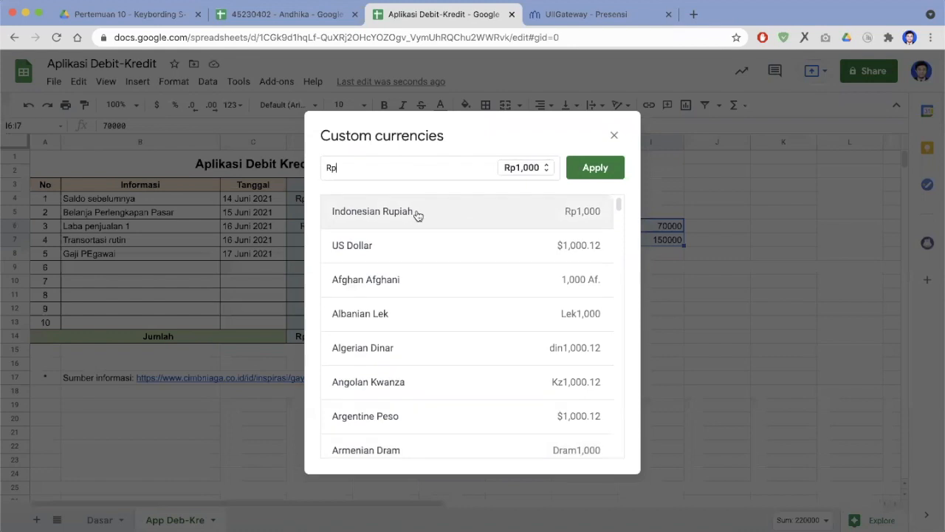
{"action": "left_click", "coordinate": [595, 169]}
{"action": "left_click", "coordinate": [665, 277]}
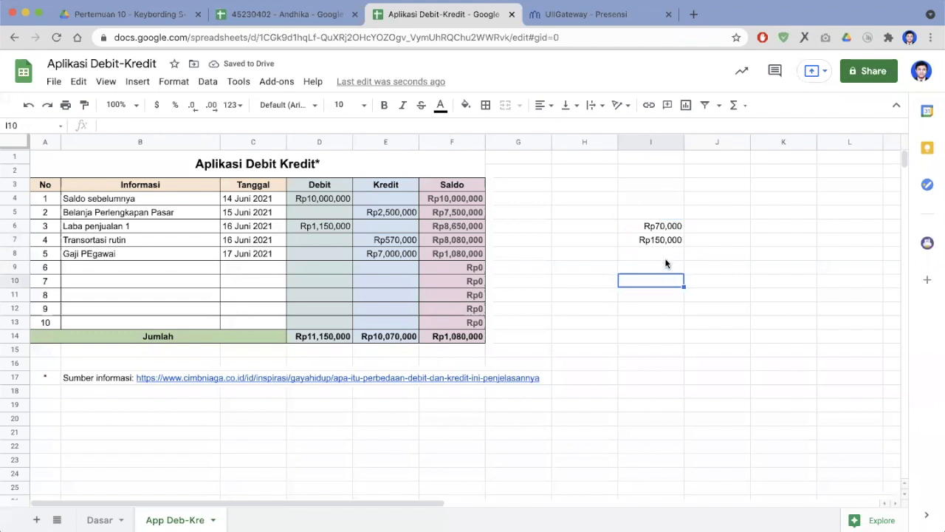
Copy the formatted amount in I7 down column I through row 19
{"action": "left_click", "coordinate": [668, 239]}
{"action": "left_click_drag", "start_coordinate": [684, 247], "coordinate": [683, 409]}
{"action": "left_click", "coordinate": [665, 296]}
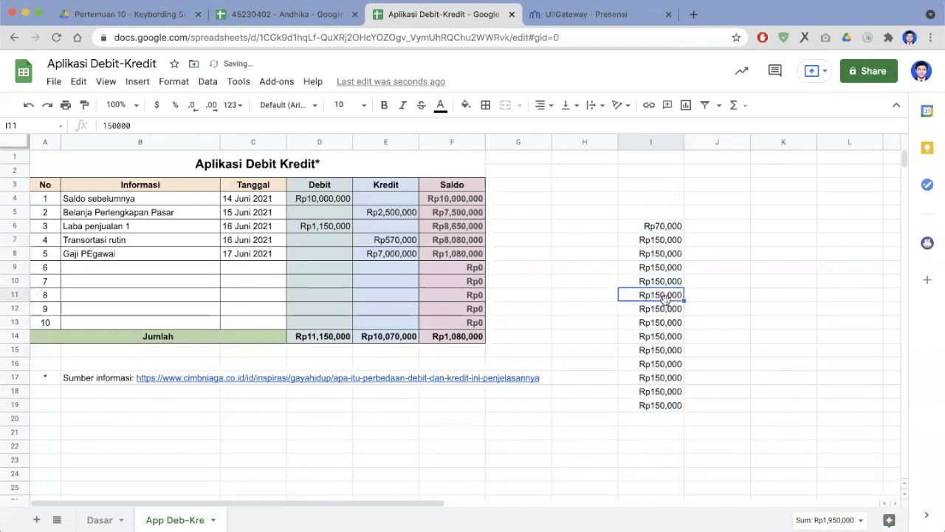
{"action": "left_click", "coordinate": [662, 252]}
Replace the amount in I13 with 87000
{"action": "left_click", "coordinate": [660, 323]}
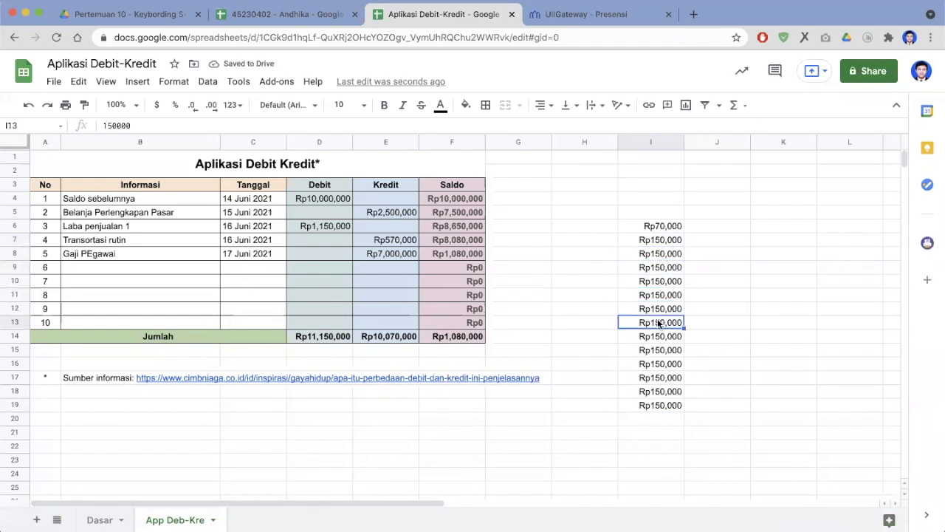
{"action": "type", "text": "87000"}
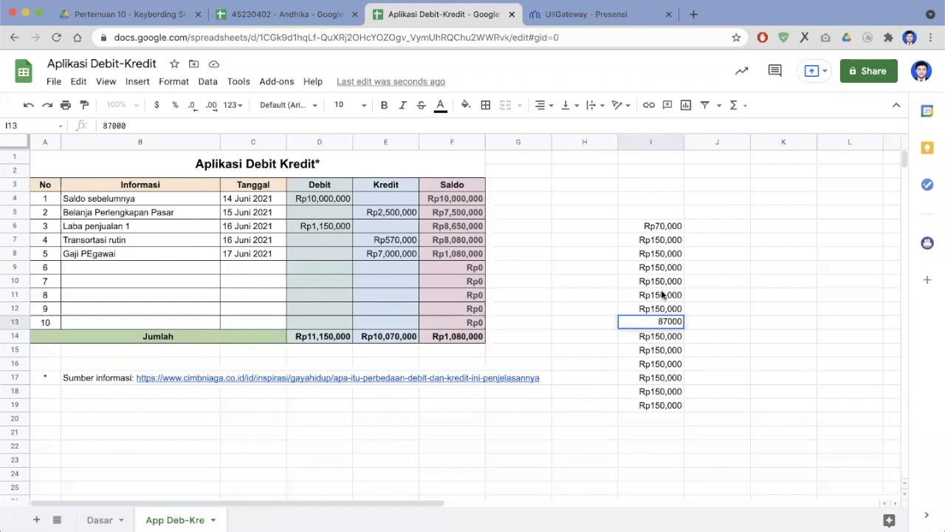
{"action": "key", "text": "Return"}
Clear the sample amounts from I5:I19
{"action": "key", "text": "Up"}
{"action": "key", "text": "Up"}
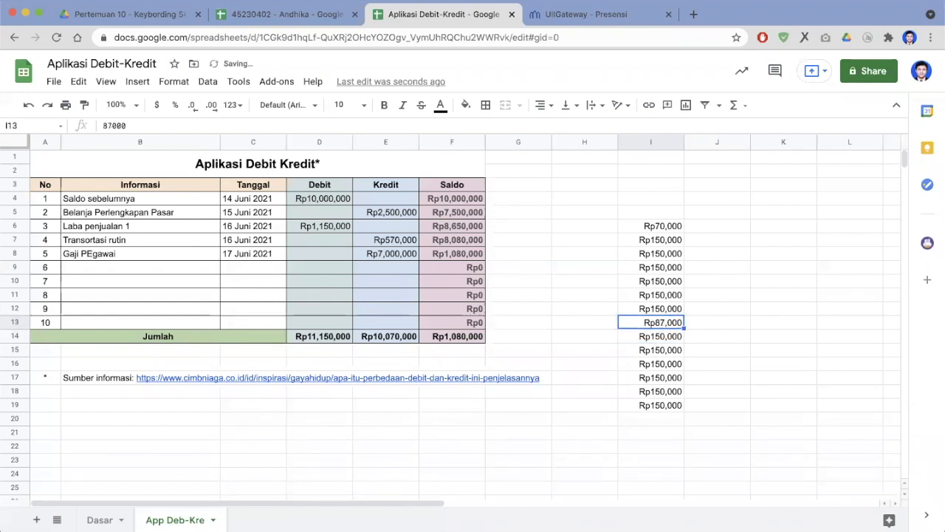
{"action": "key", "text": "Up"}
{"action": "key", "text": "Up"}
{"action": "key", "text": "Up"}
{"action": "key", "text": "Up"}
{"action": "key", "text": "Up"}
{"action": "key", "text": "Up"}
{"action": "key", "text": "Up"}
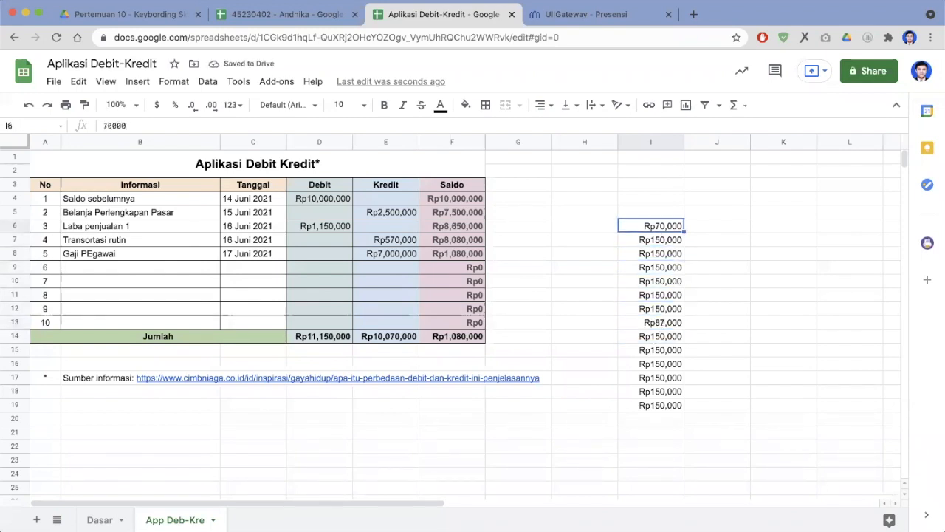
{"action": "key", "text": "shift+Down"}
{"action": "key", "text": "shift+Down"}
{"action": "key", "text": "shift+Down"}
{"action": "key", "text": "shift+Down"}
{"action": "key", "text": "shift+Down"}
{"action": "key", "text": "shift+Down"}
{"action": "key", "text": "shift+Down"}
{"action": "key", "text": "shift+Down"}
{"action": "key", "text": "shift+Down"}
{"action": "key", "text": "shift+Down"}
{"action": "key", "text": "shift+Down"}
{"action": "key", "text": "shift+Down"}
{"action": "key", "text": "shift+Down"}
{"action": "key", "text": "shift+Down"}
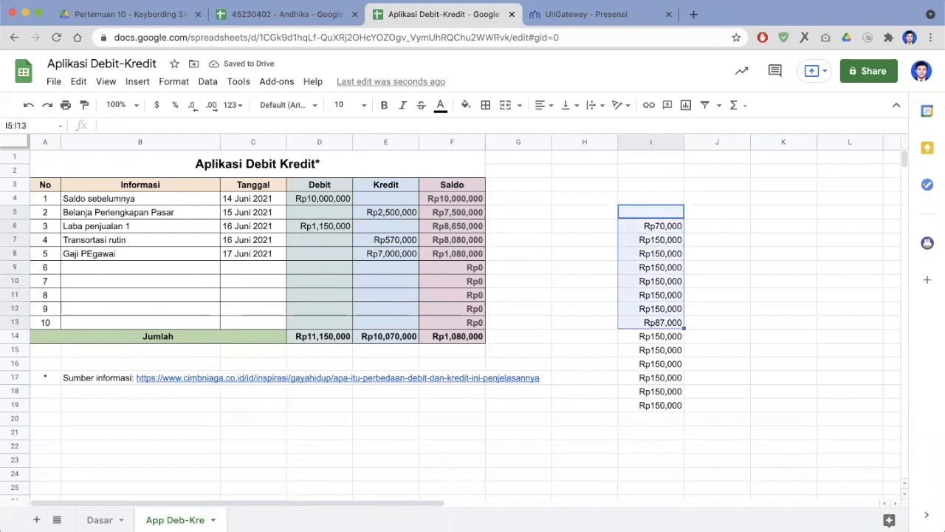
{"action": "key", "text": "Delete"}
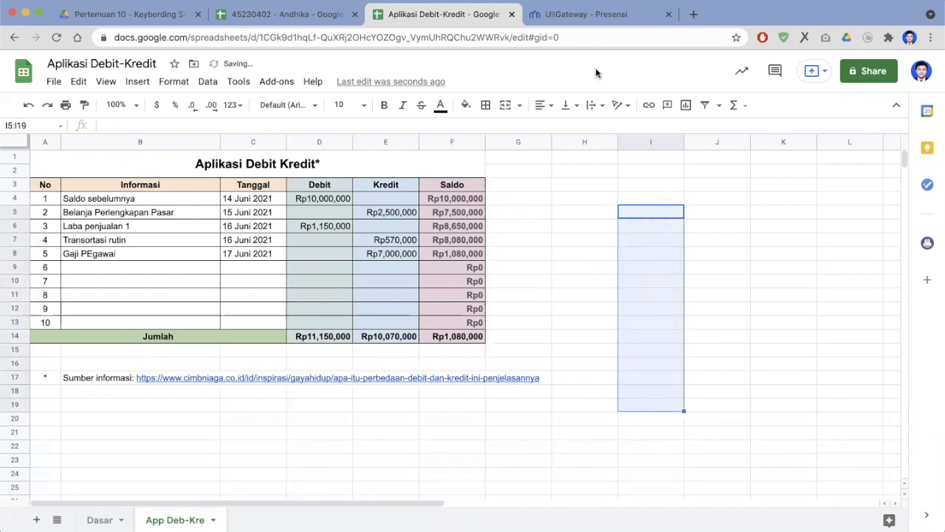